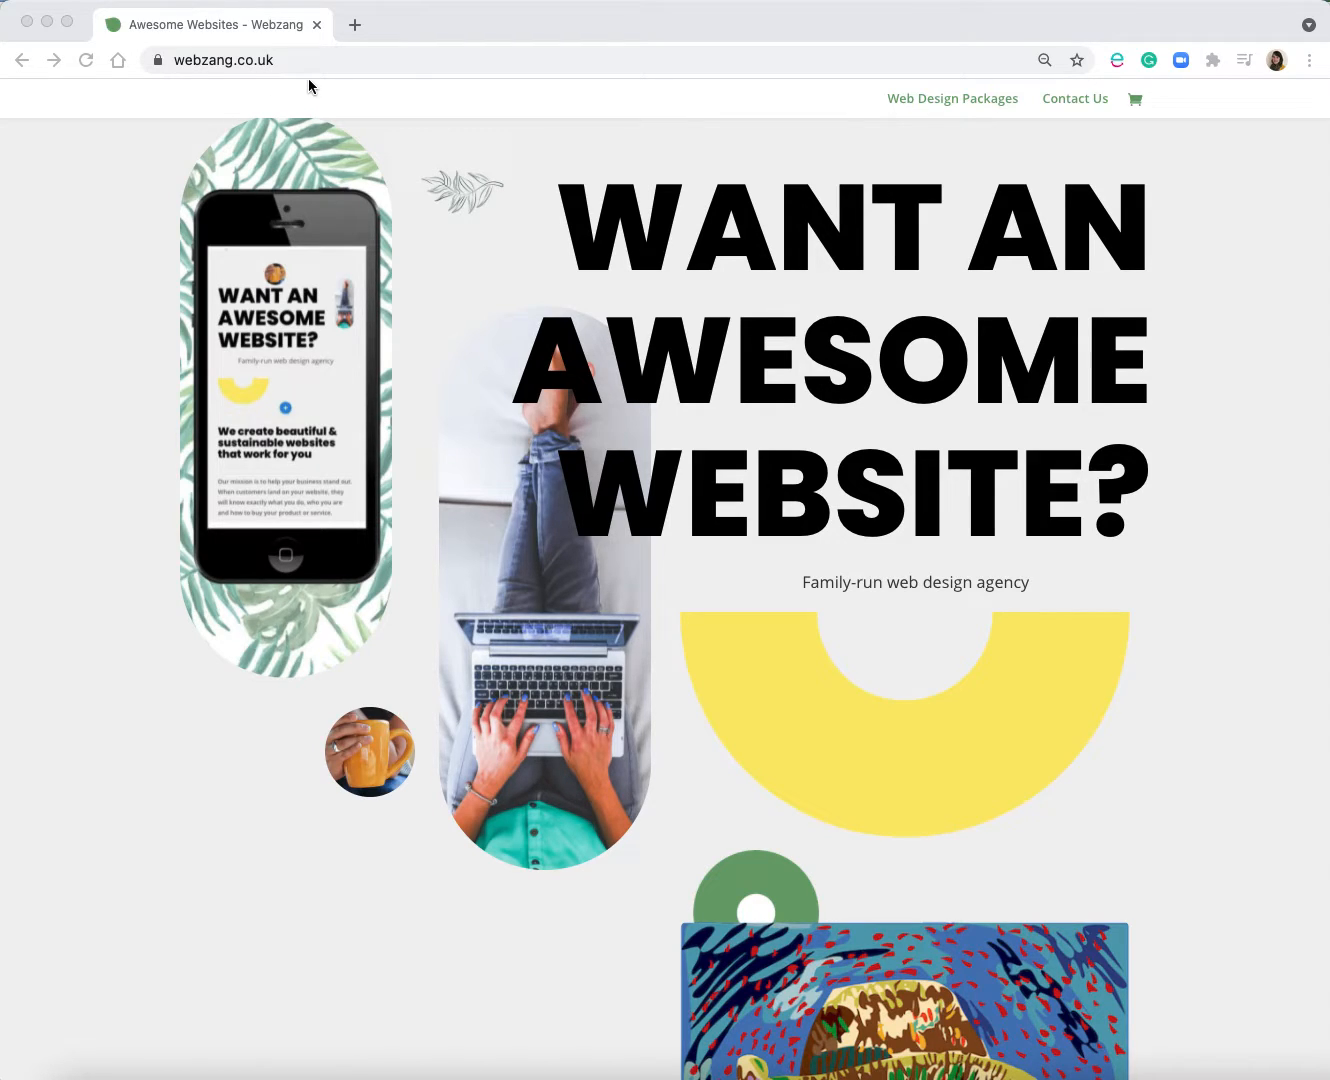
pyautogui.click(293, 61)
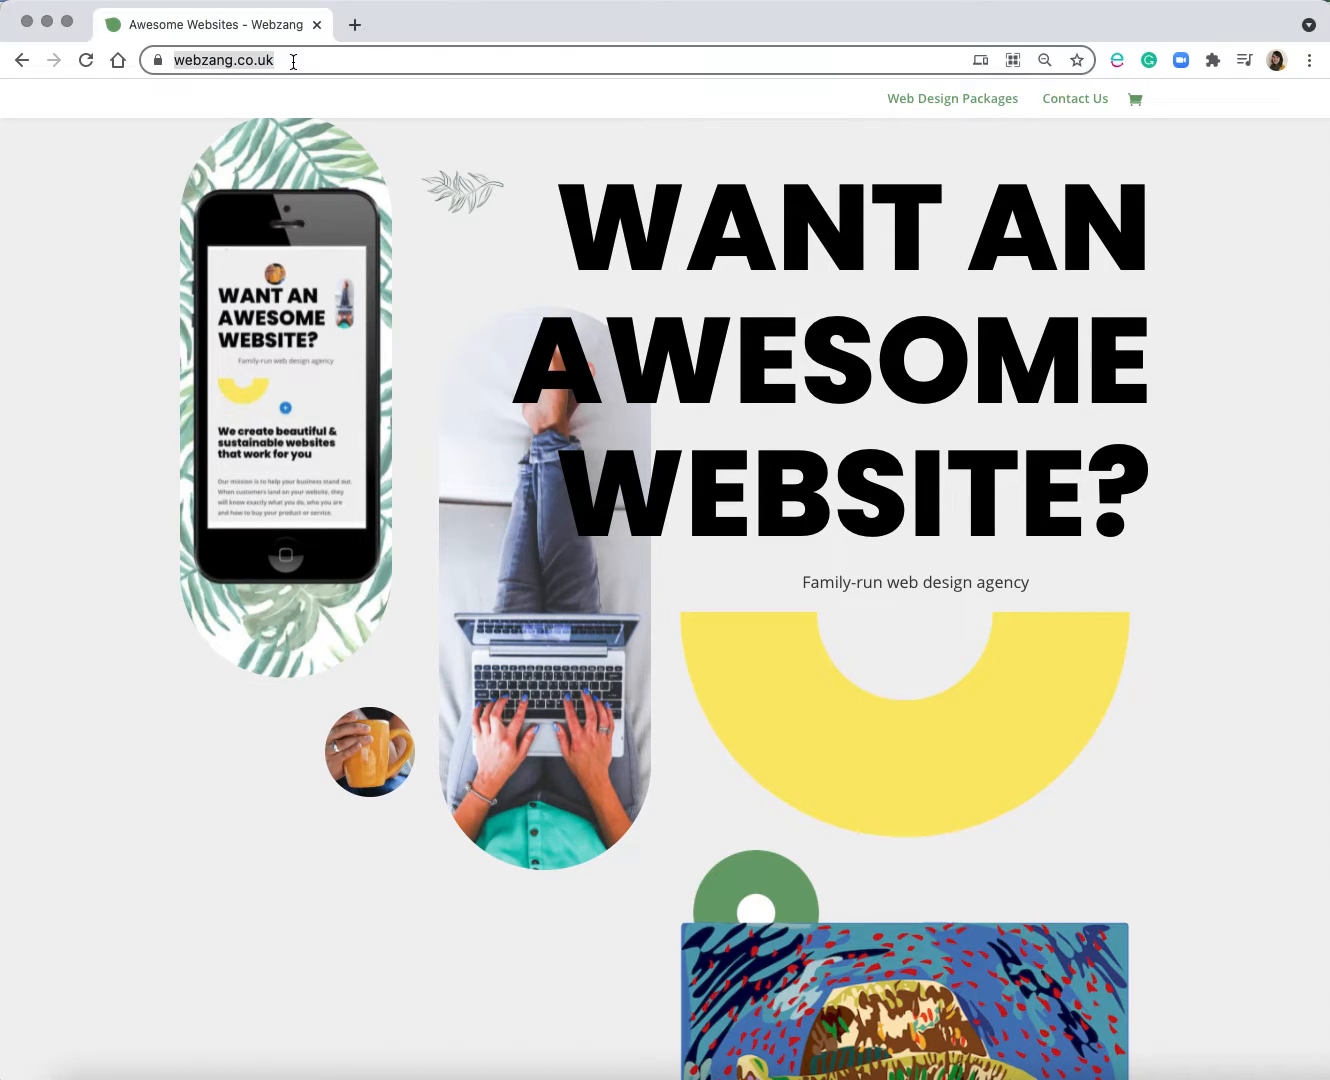
pyautogui.click(294, 61)
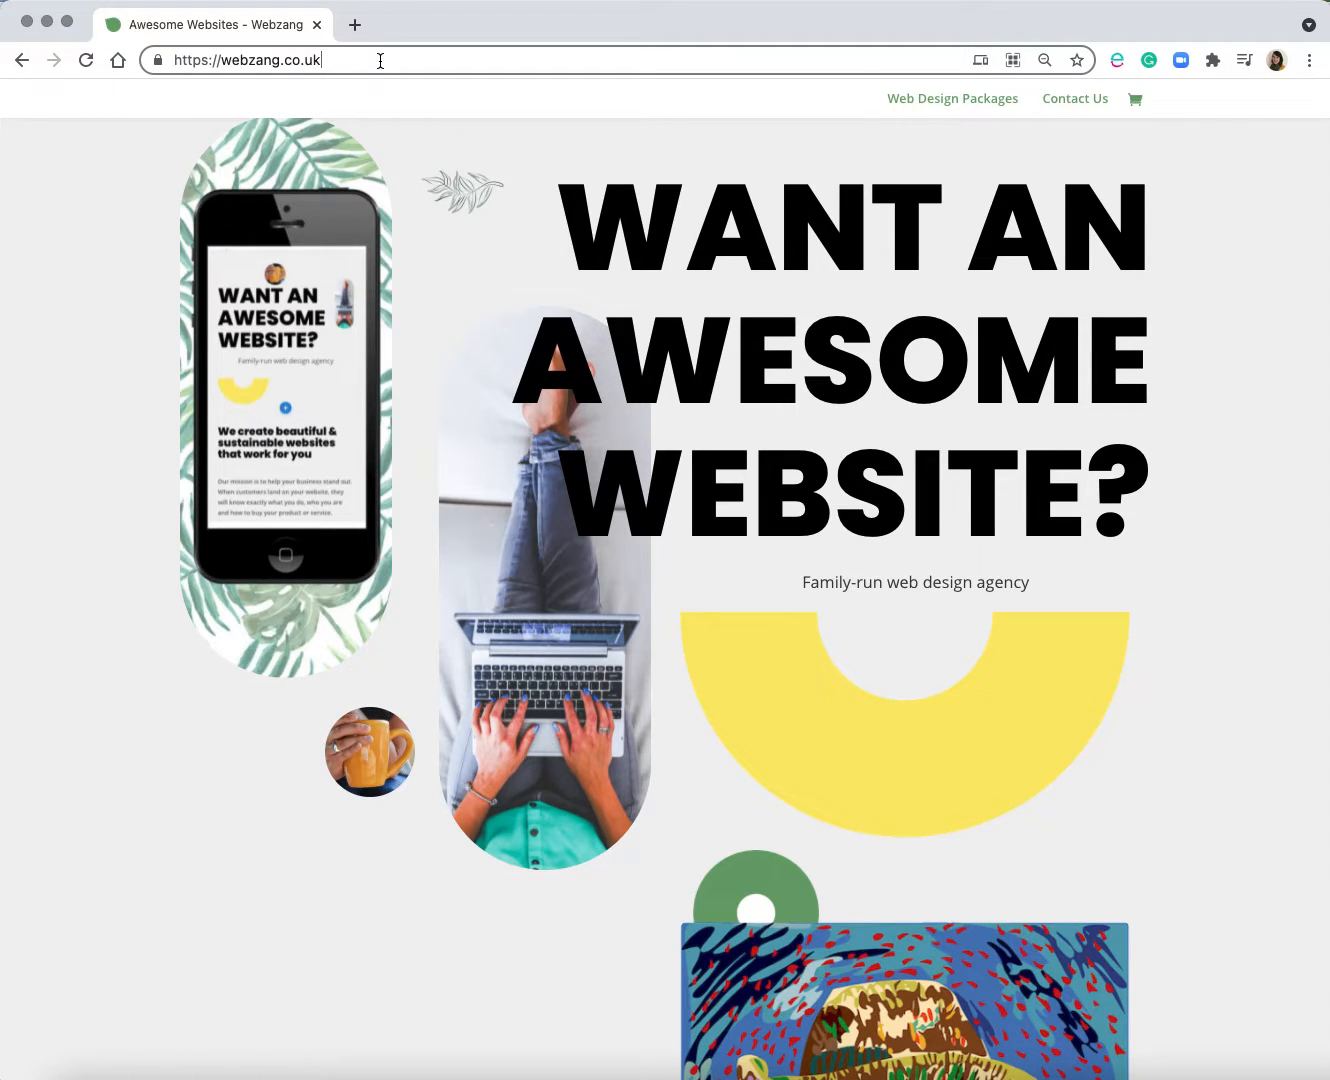
pyautogui.write('/')
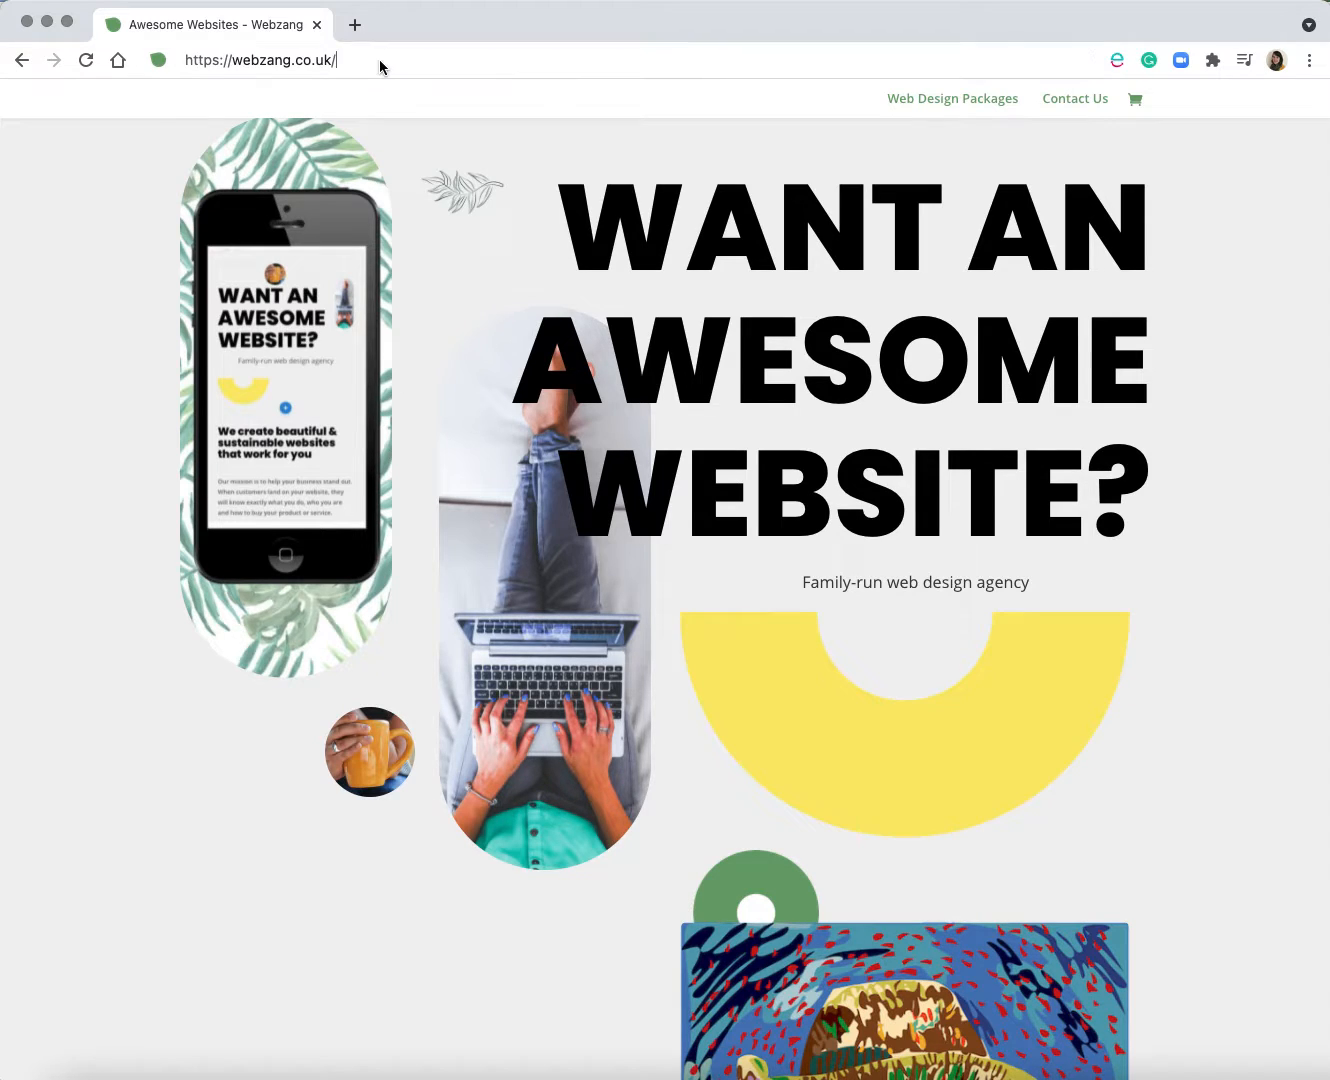
pyautogui.write('wp')
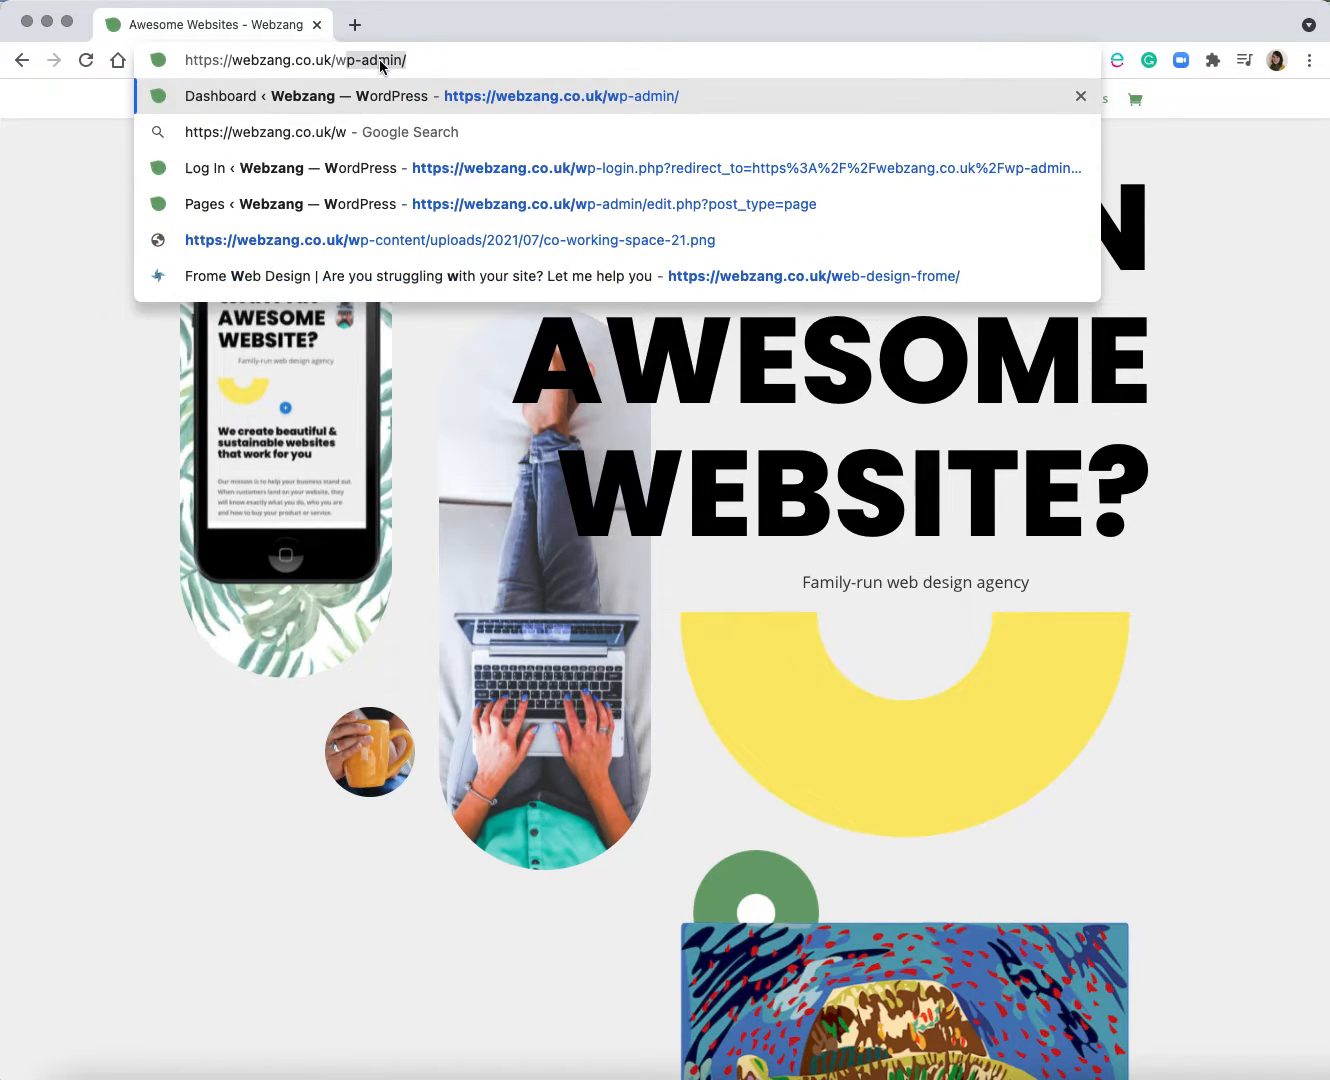
pyautogui.write('-admon')
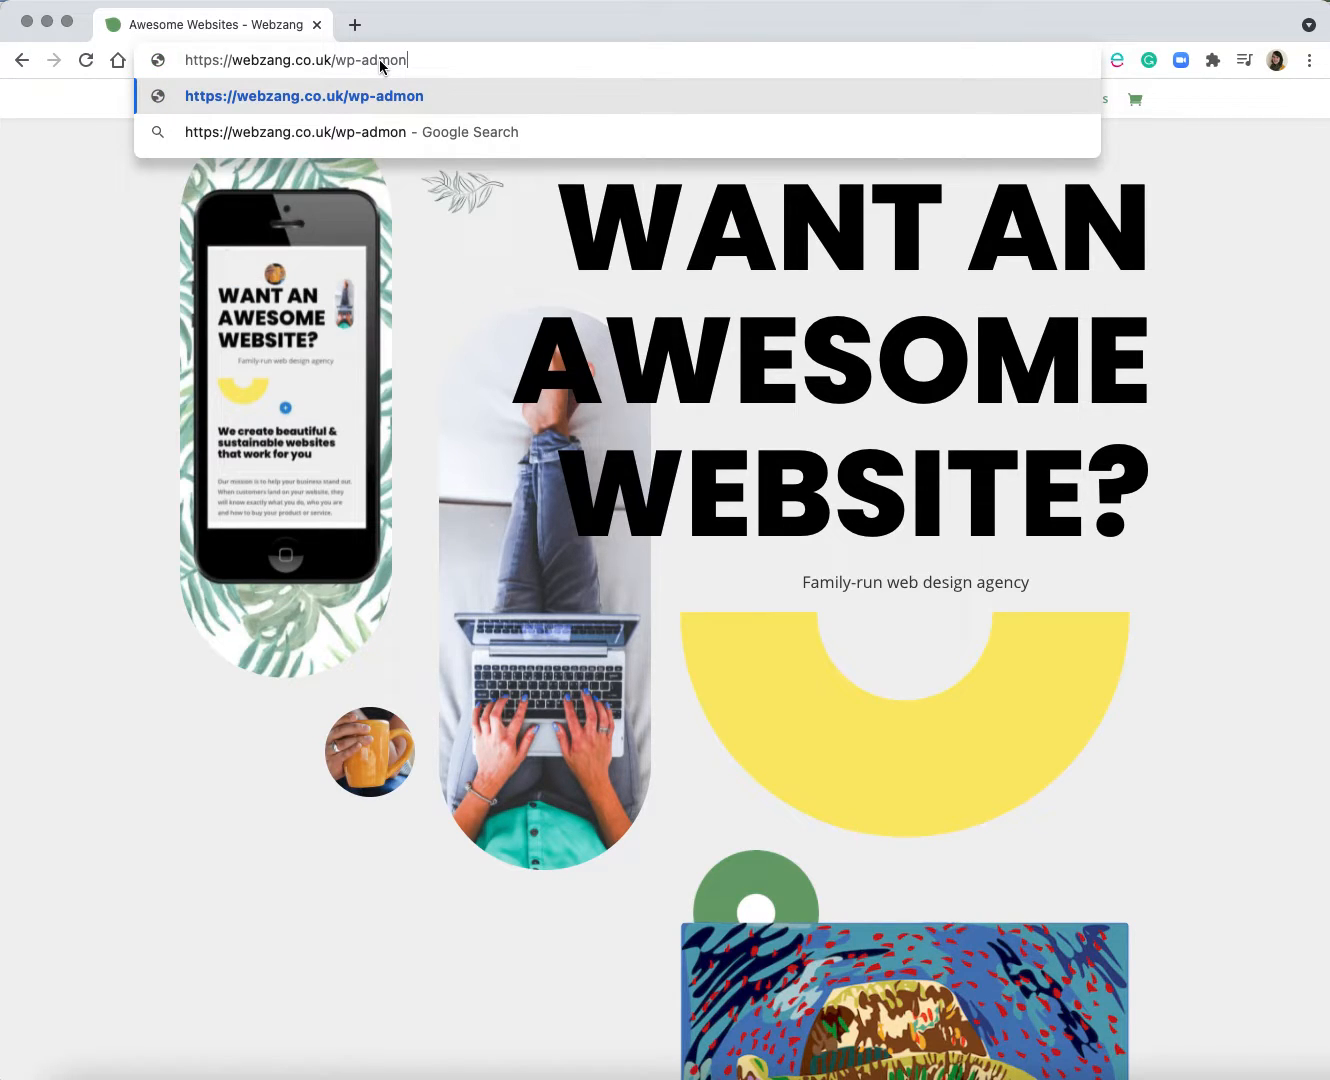
pyautogui.press('BackSpace')
pyautogui.press('BackSpace')
pyautogui.write('in')
pyautogui.press('Return')
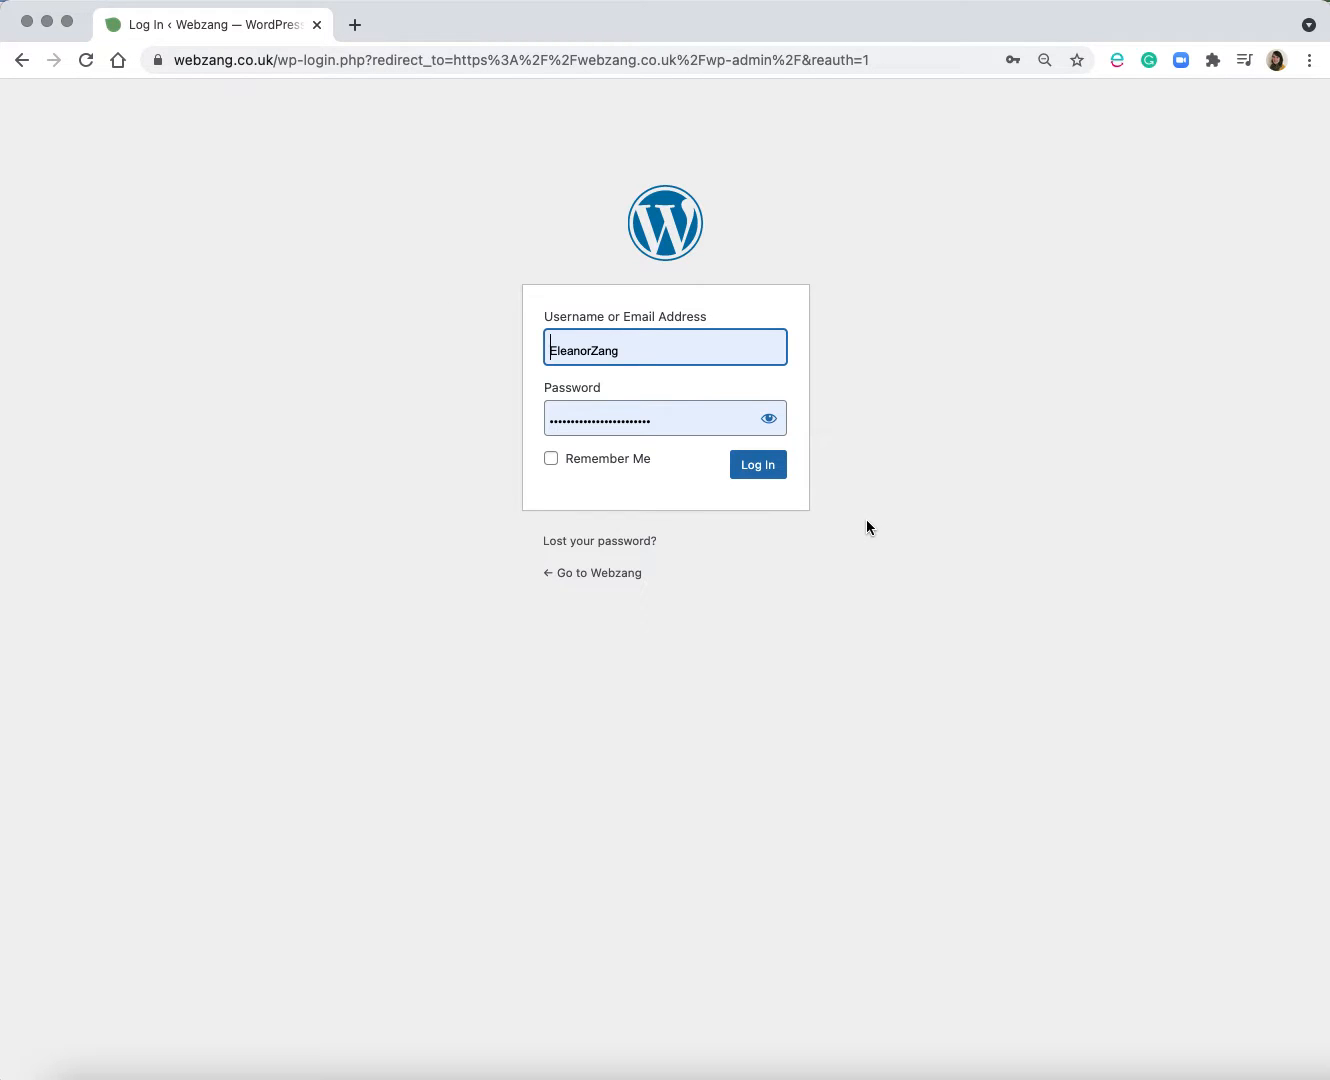
pyautogui.click(761, 471)
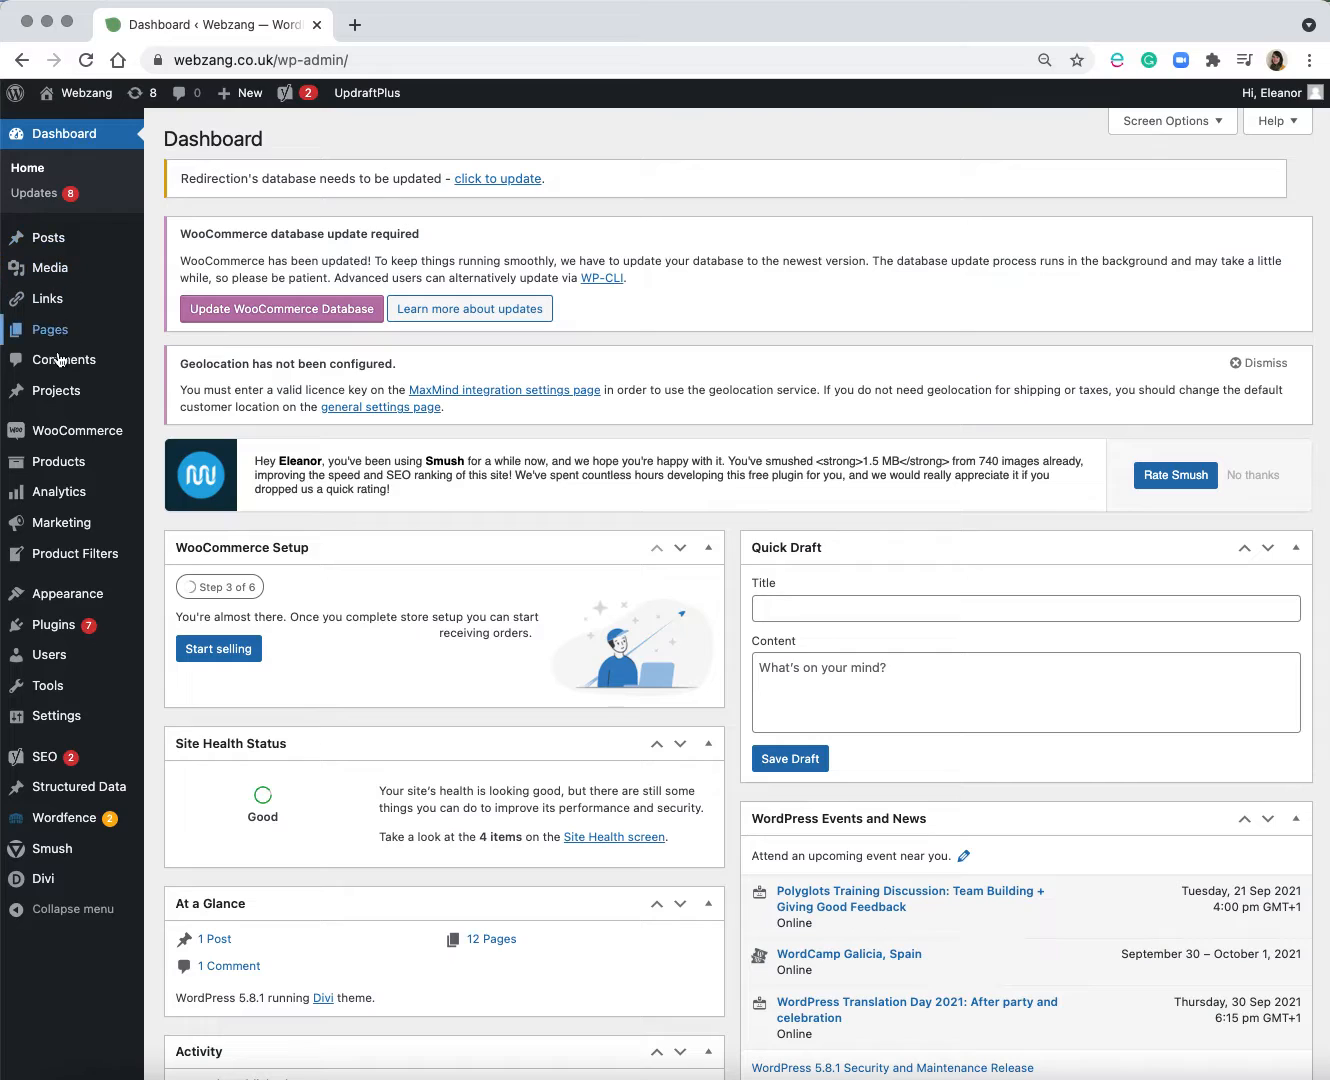
# Open the site's installed themes to check which theme is active.
pyautogui.moveTo(58, 884)
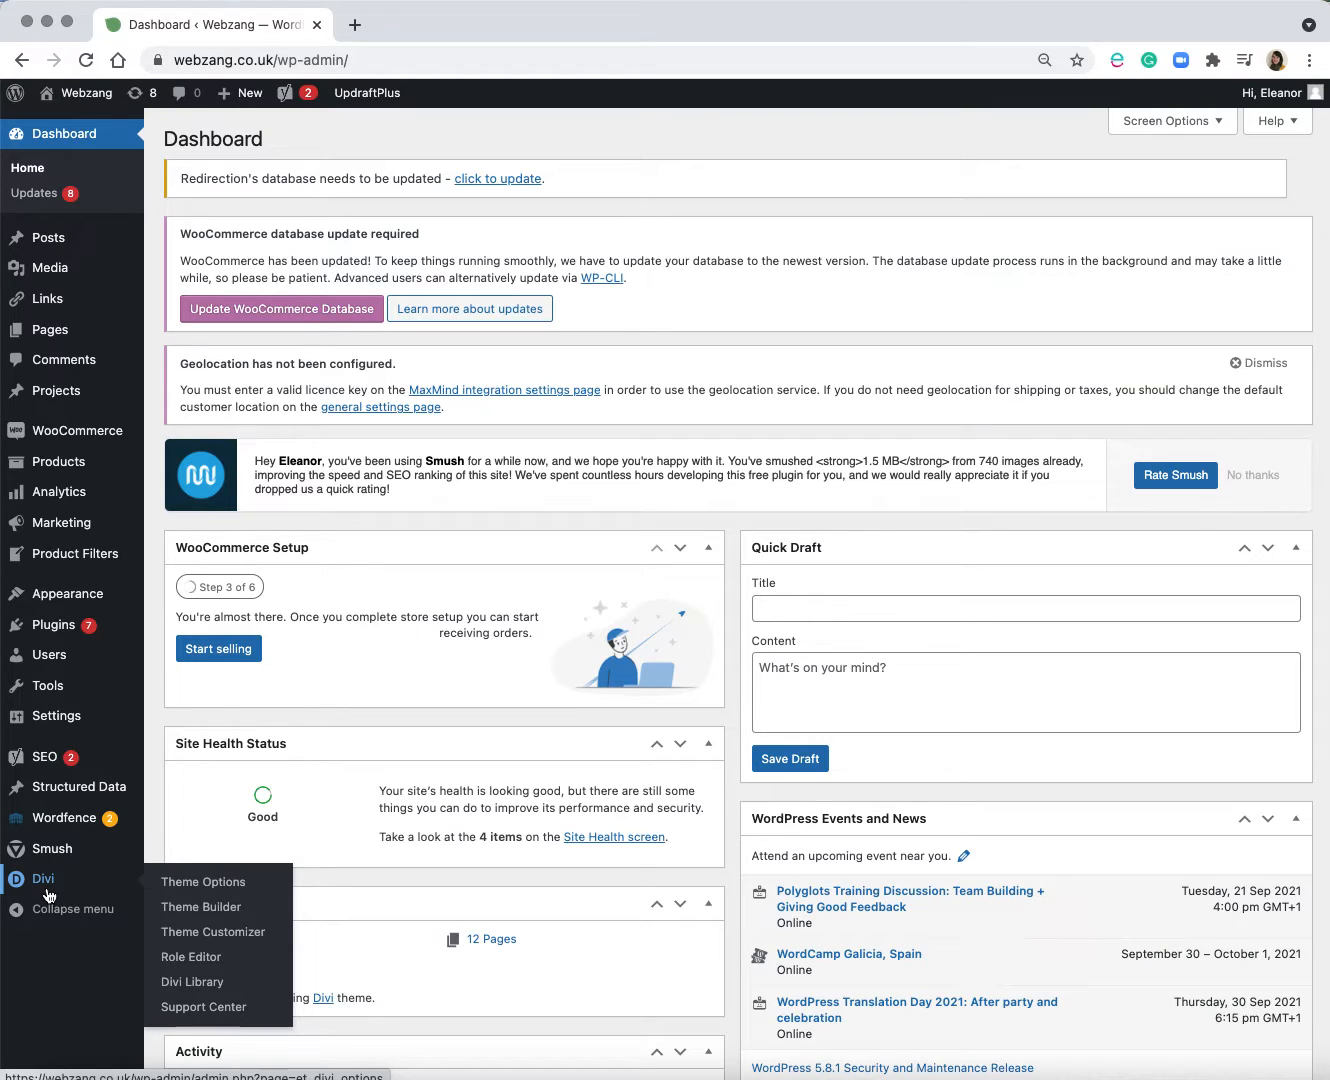
pyautogui.moveTo(62, 595)
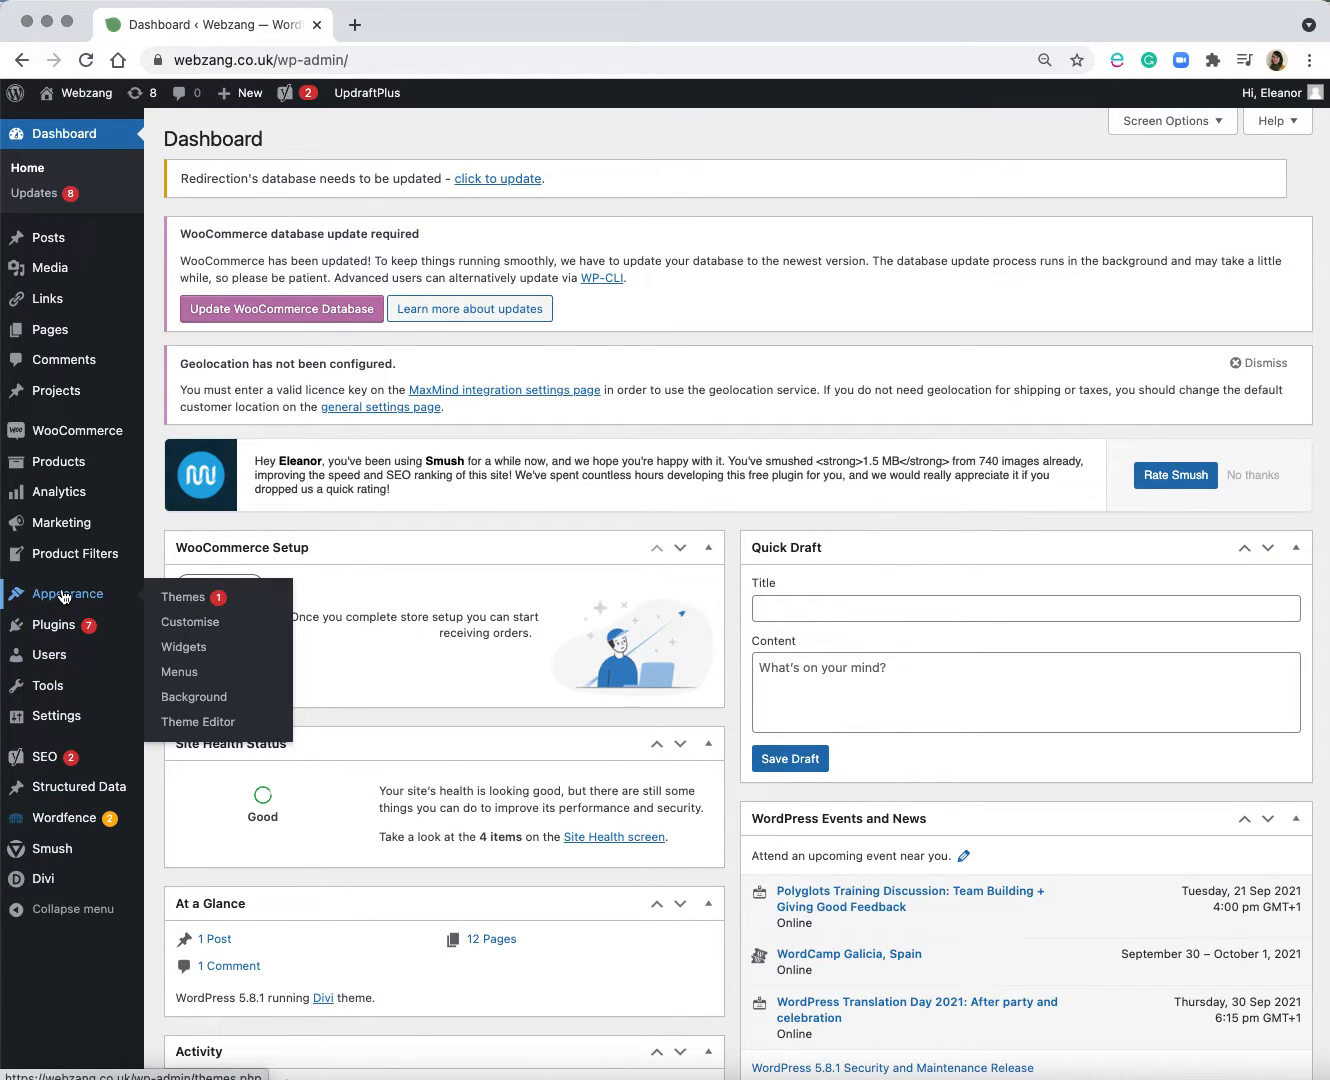
pyautogui.click(186, 598)
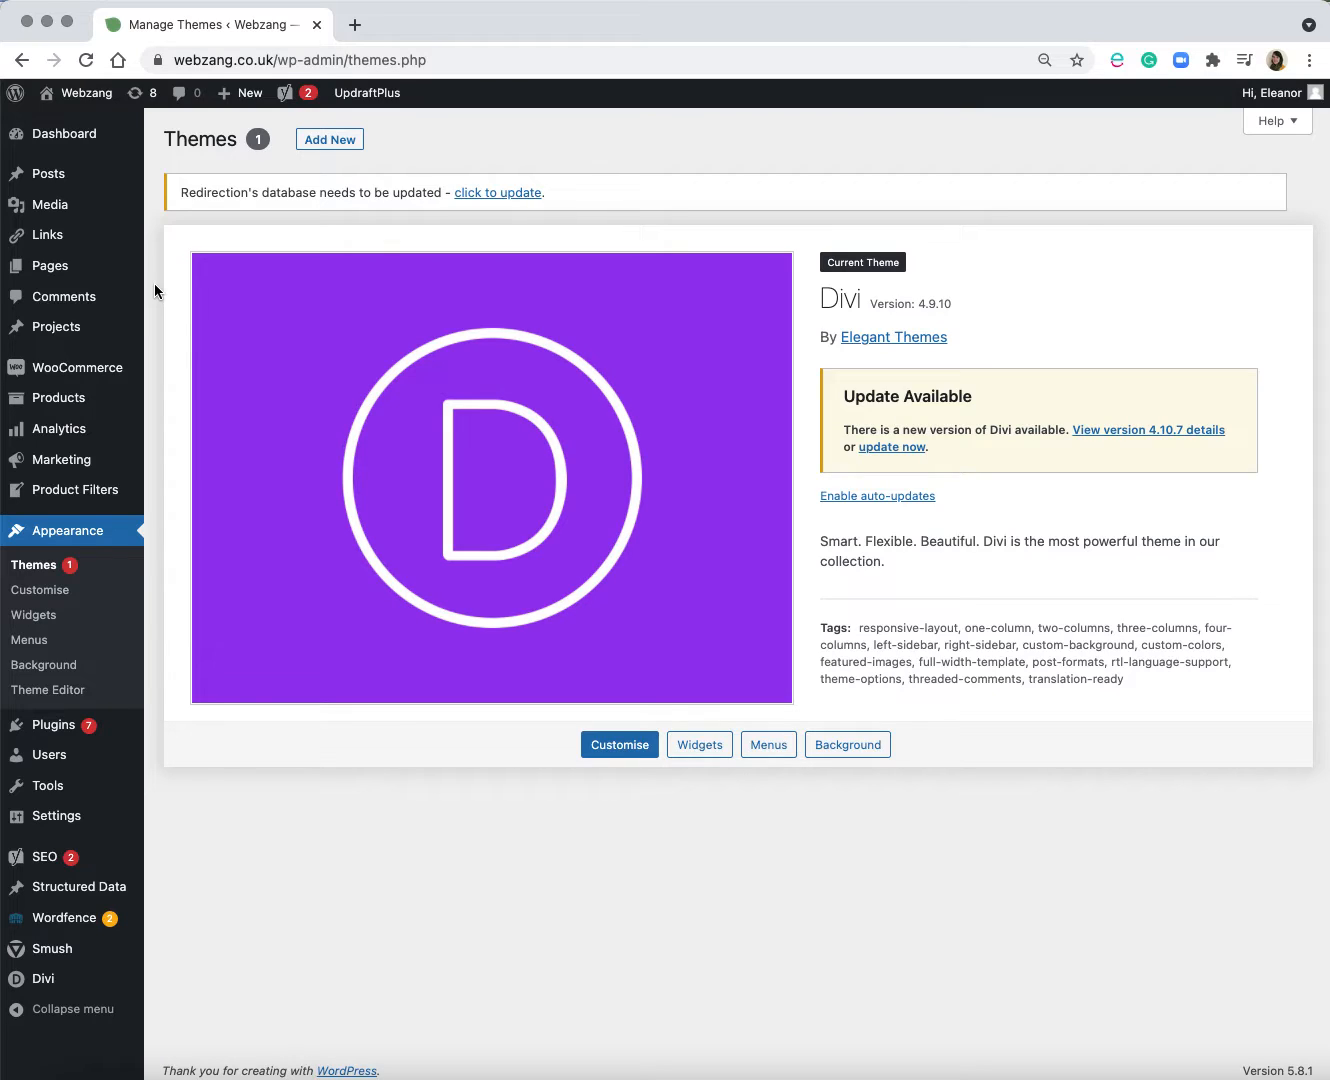
# Open the Awesome Websites page from the pages list and edit it with the Divi Builder.
pyautogui.moveTo(47, 272)
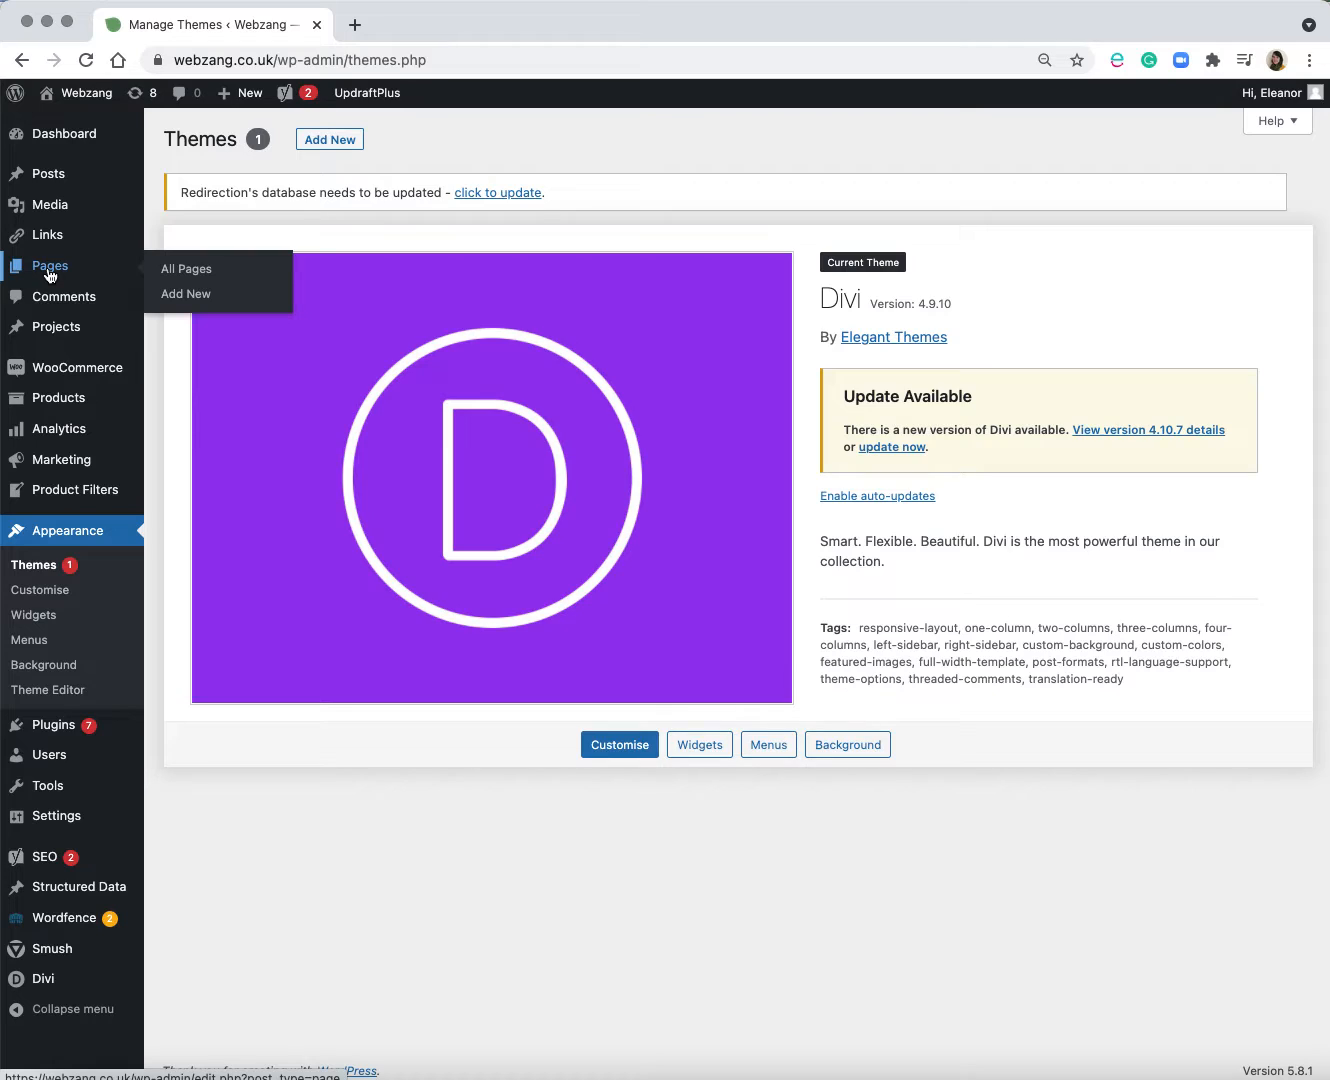
pyautogui.click(48, 268)
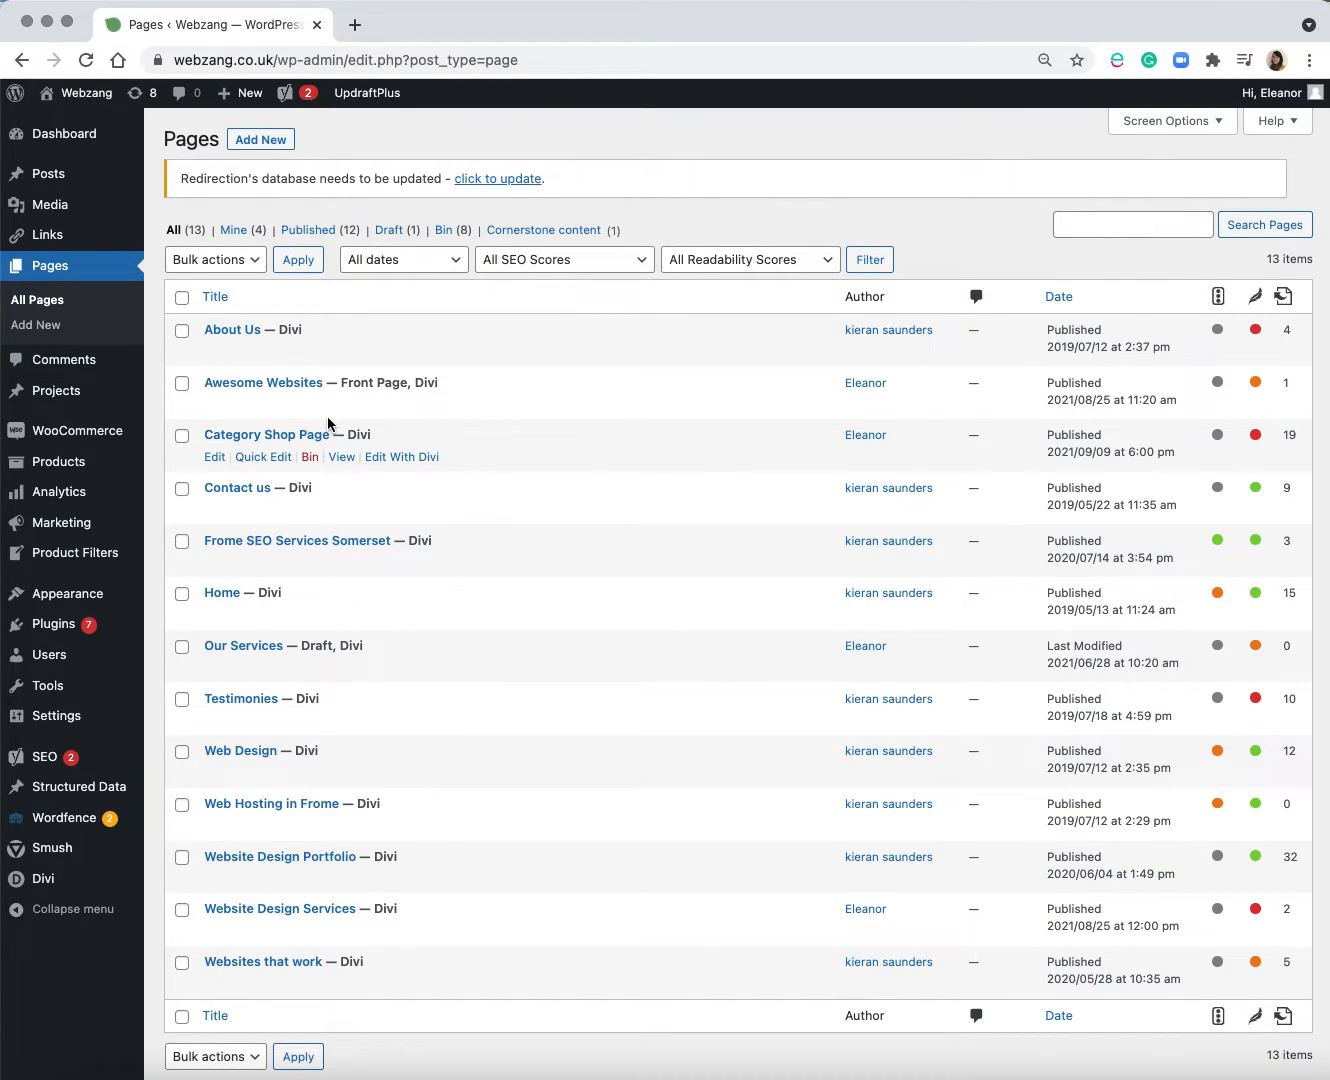
pyautogui.click(263, 385)
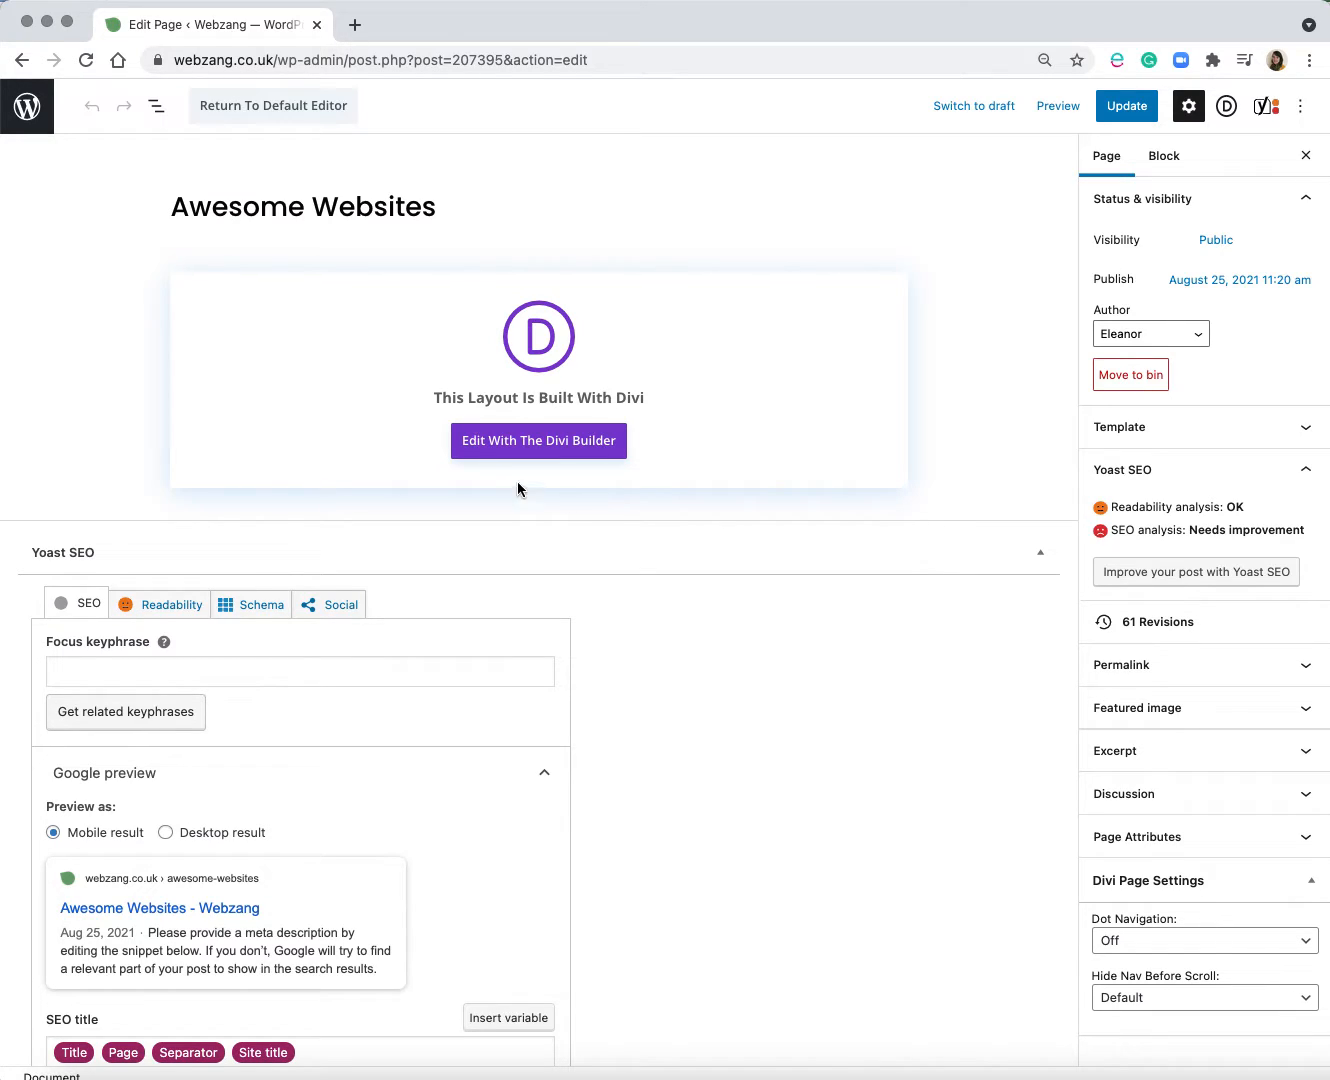
pyautogui.click(538, 443)
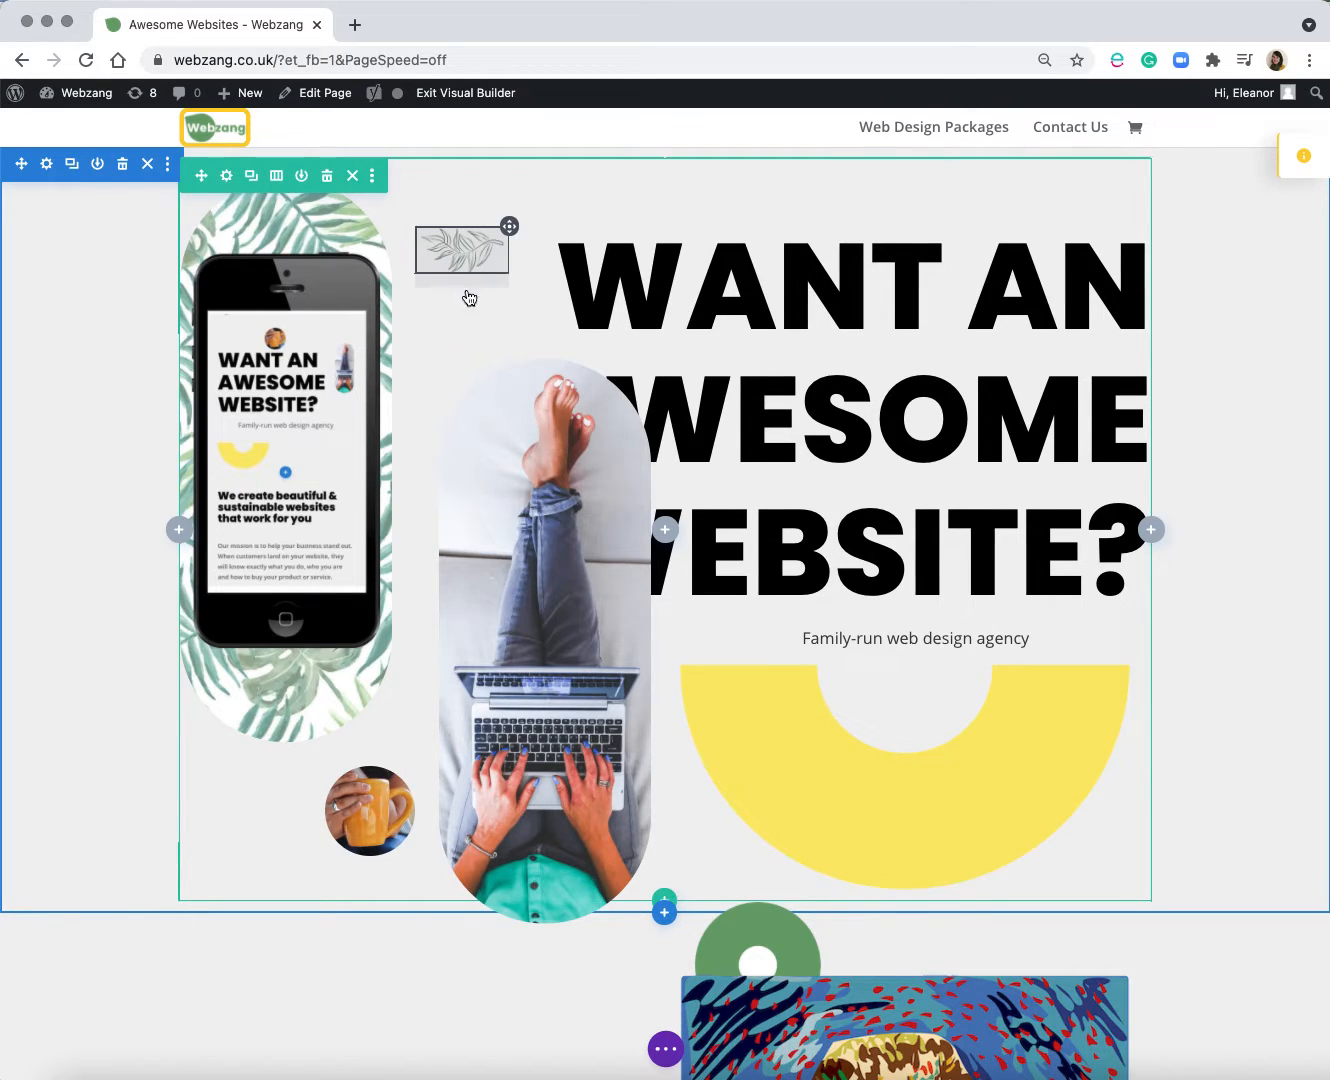
# Move the "Want an awesome website?" heading module below the "Family-run web design agency" text and back above it.
pyautogui.click(552, 258)
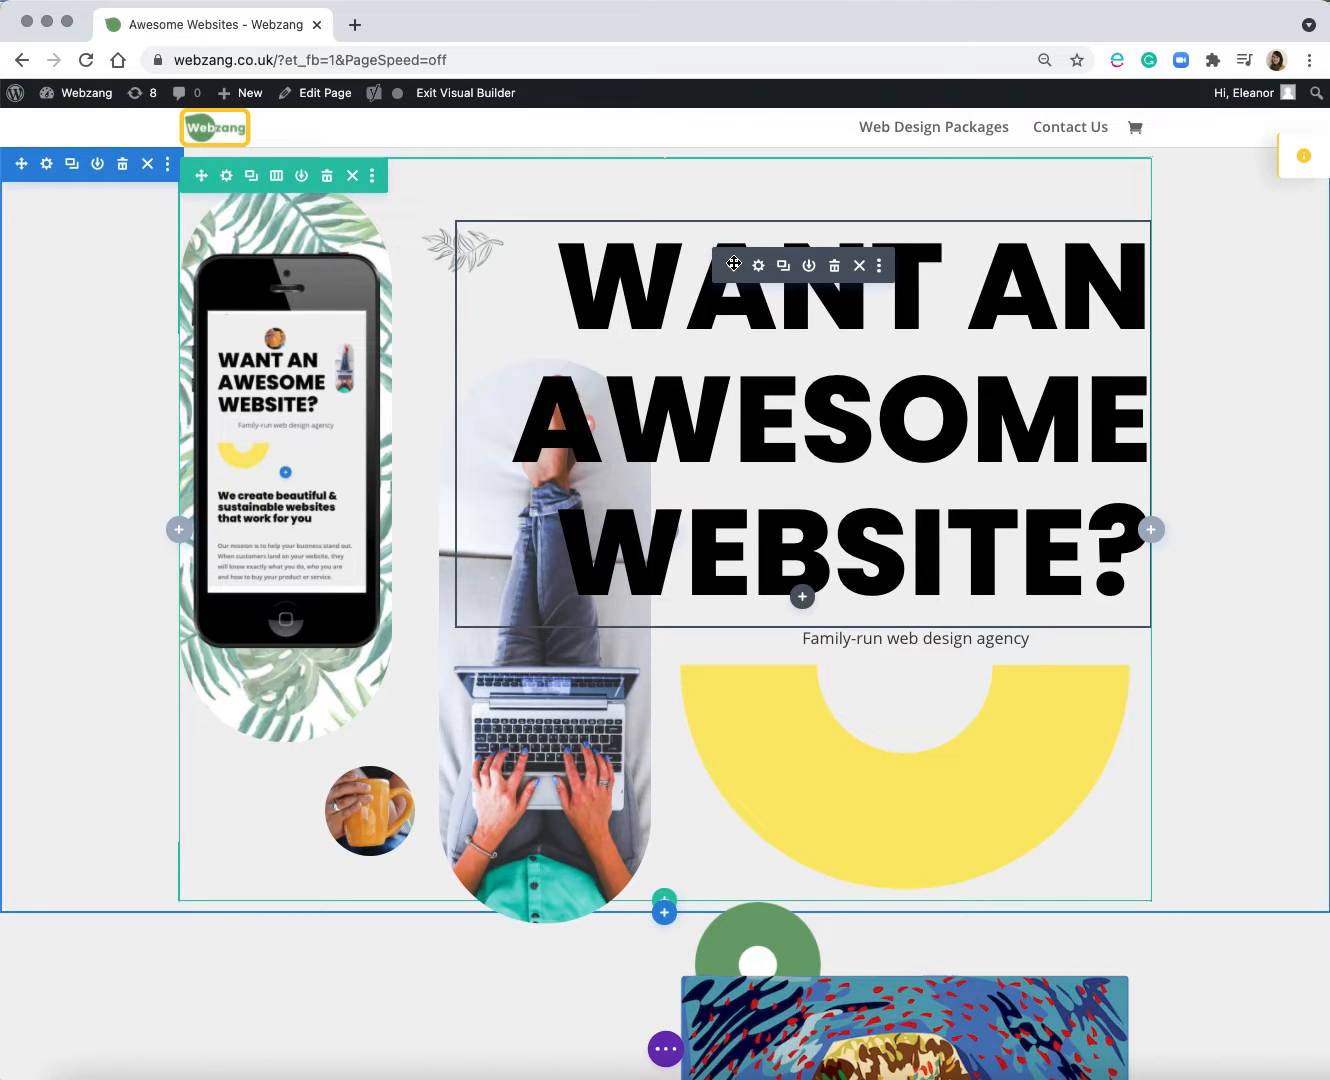
pyautogui.moveTo(733, 263); pyautogui.dragTo(839, 238)
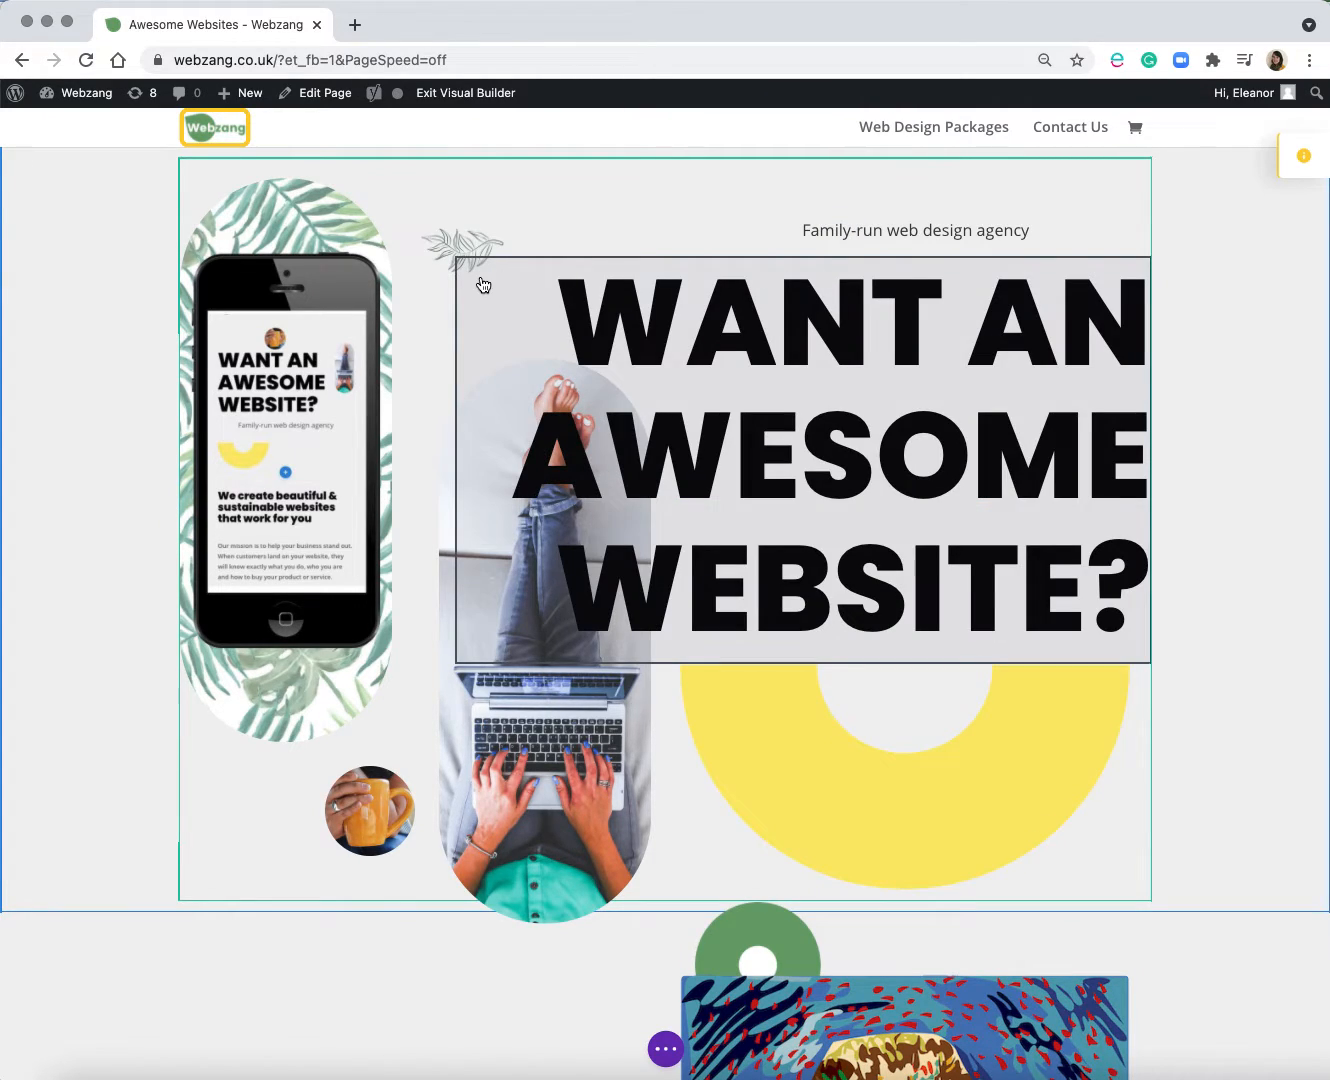
pyautogui.moveTo(489, 262); pyautogui.dragTo(529, 277)
pyautogui.moveTo(760, 301)
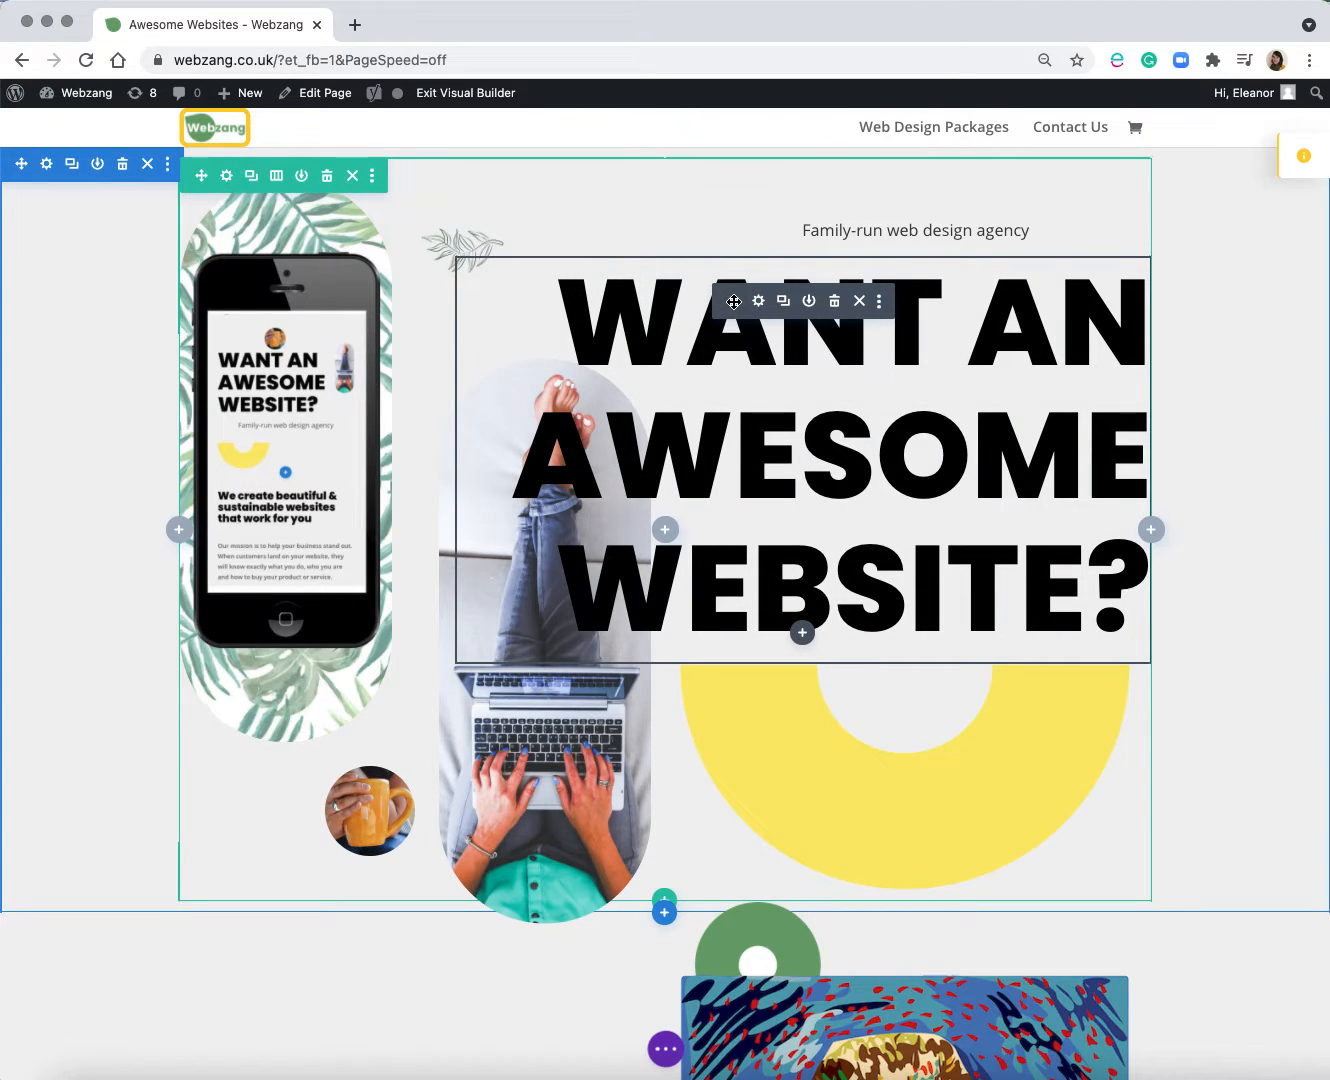
pyautogui.moveTo(744, 303); pyautogui.dragTo(814, 221)
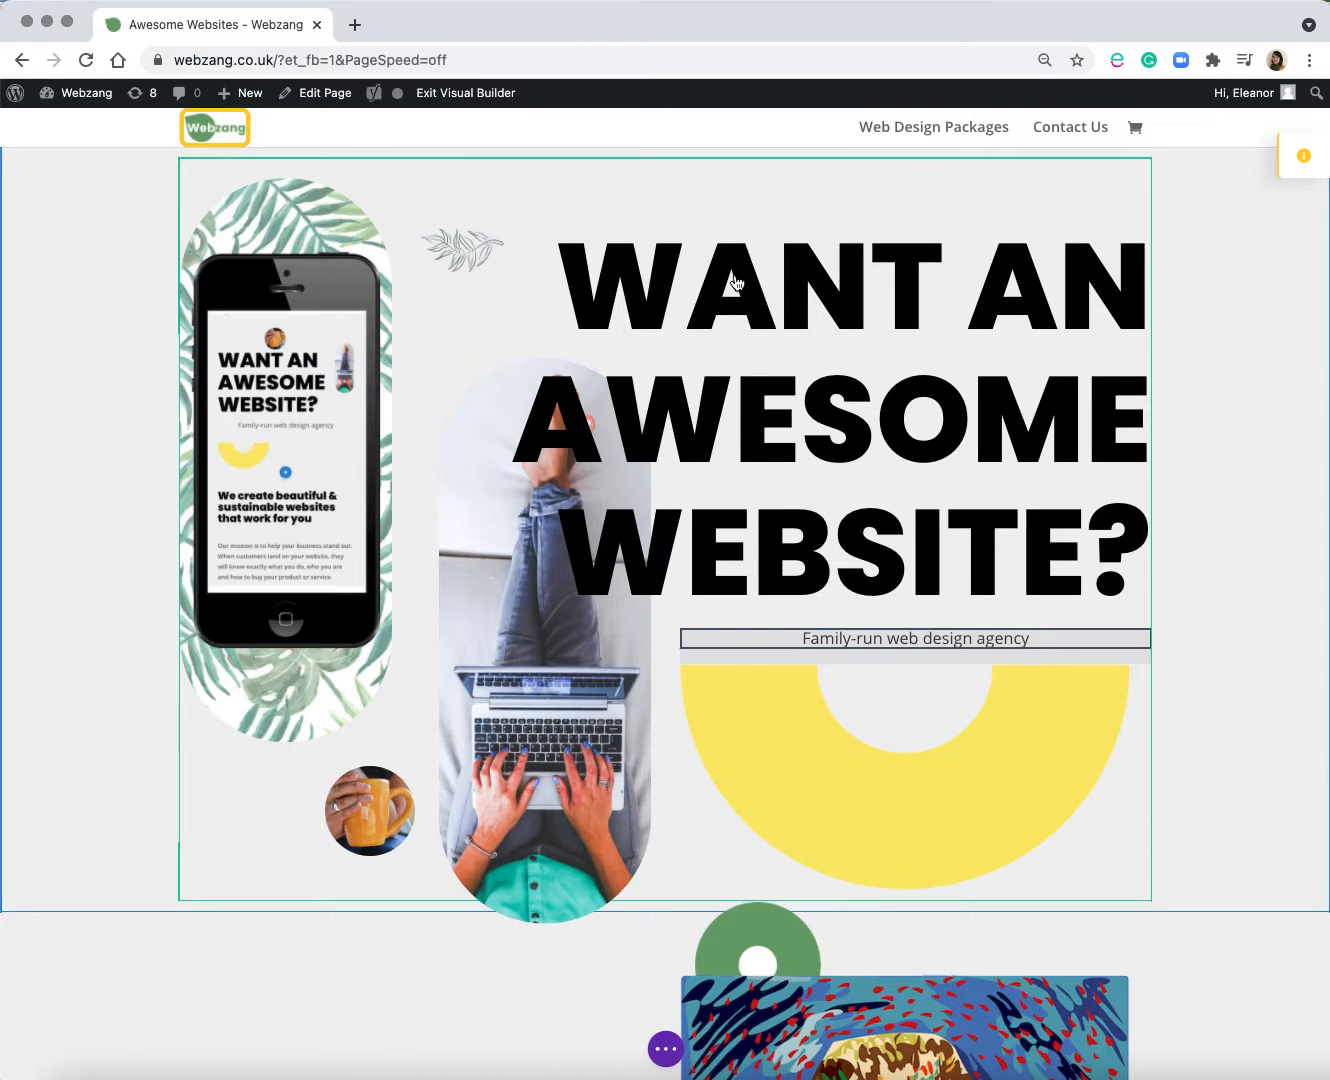
# Open the module settings of the "Want an awesome website?" heading, then undock and enlarge the settings window.
pyautogui.moveTo(736, 282)
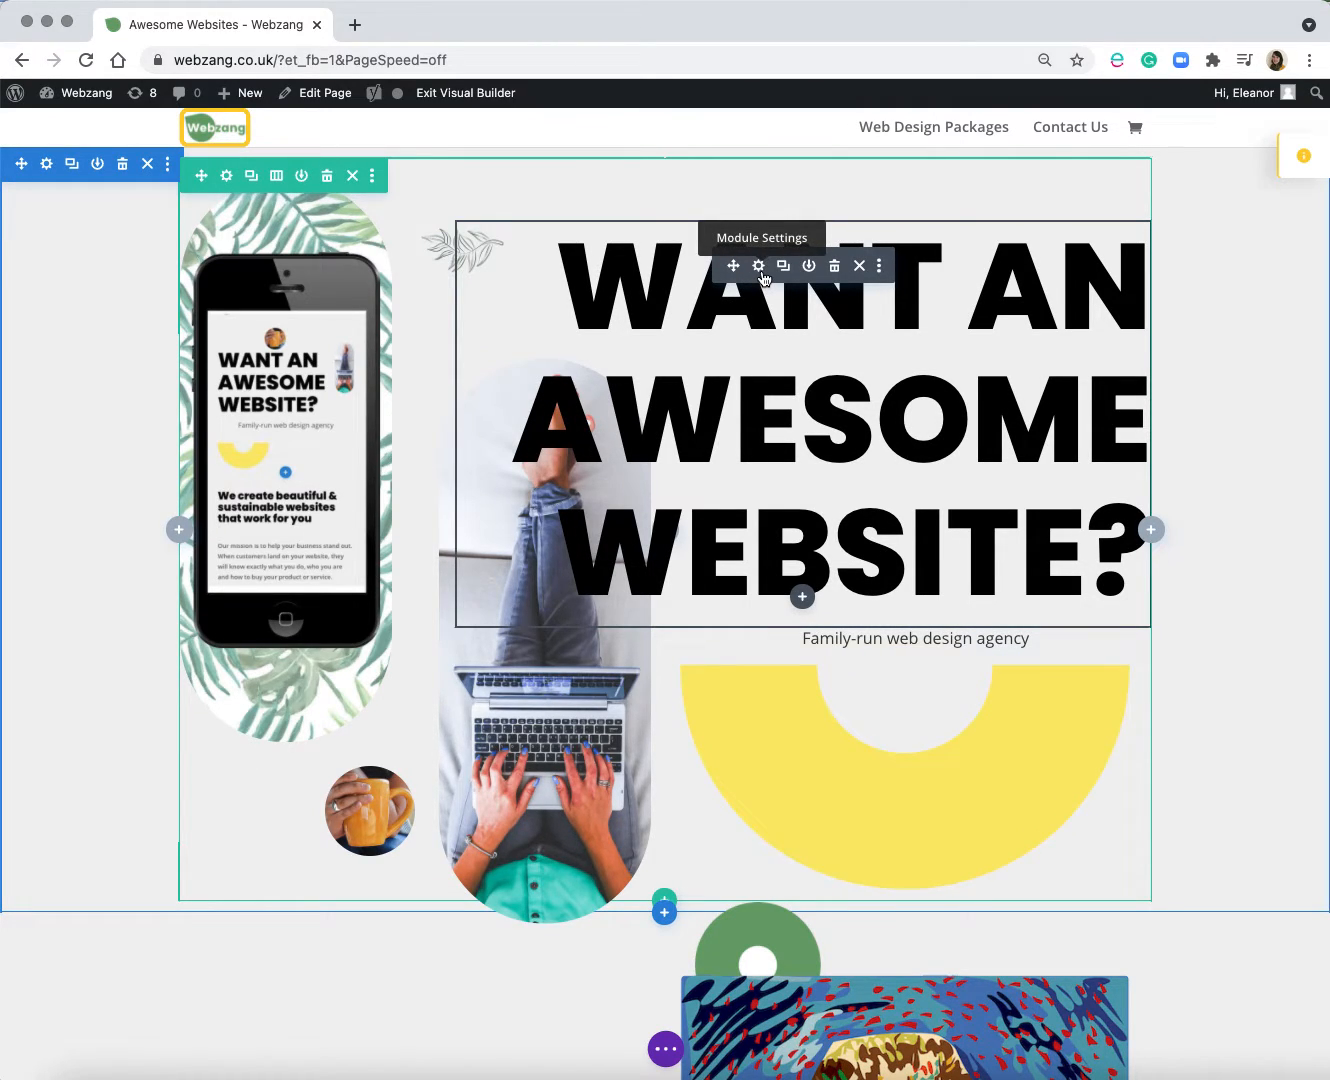
pyautogui.click(759, 268)
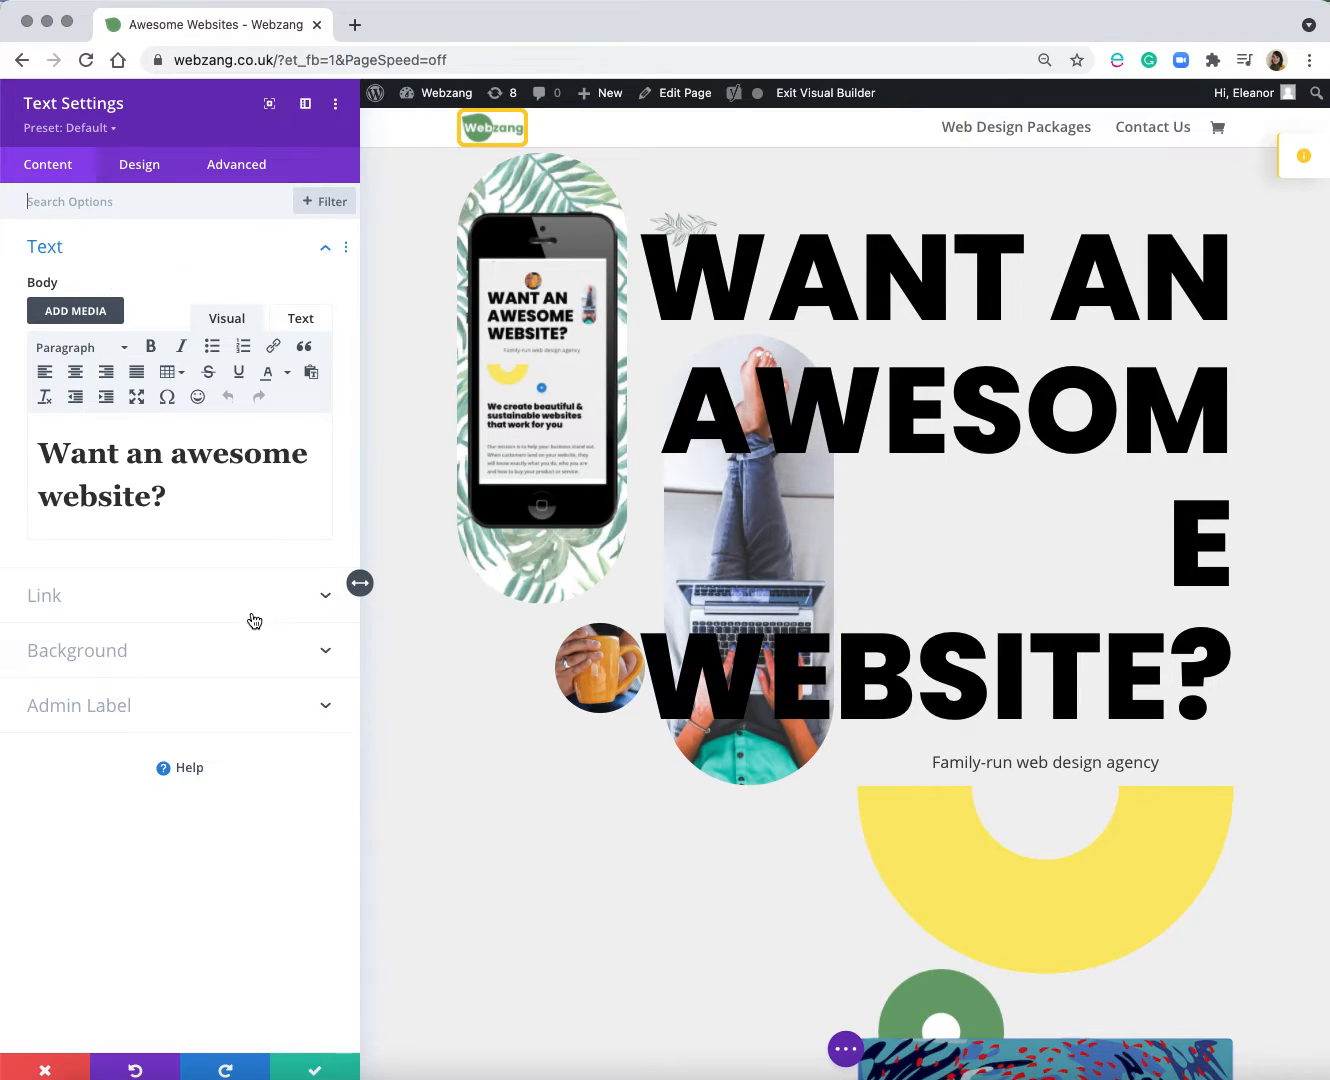
pyautogui.moveTo(199, 100); pyautogui.dragTo(304, 226)
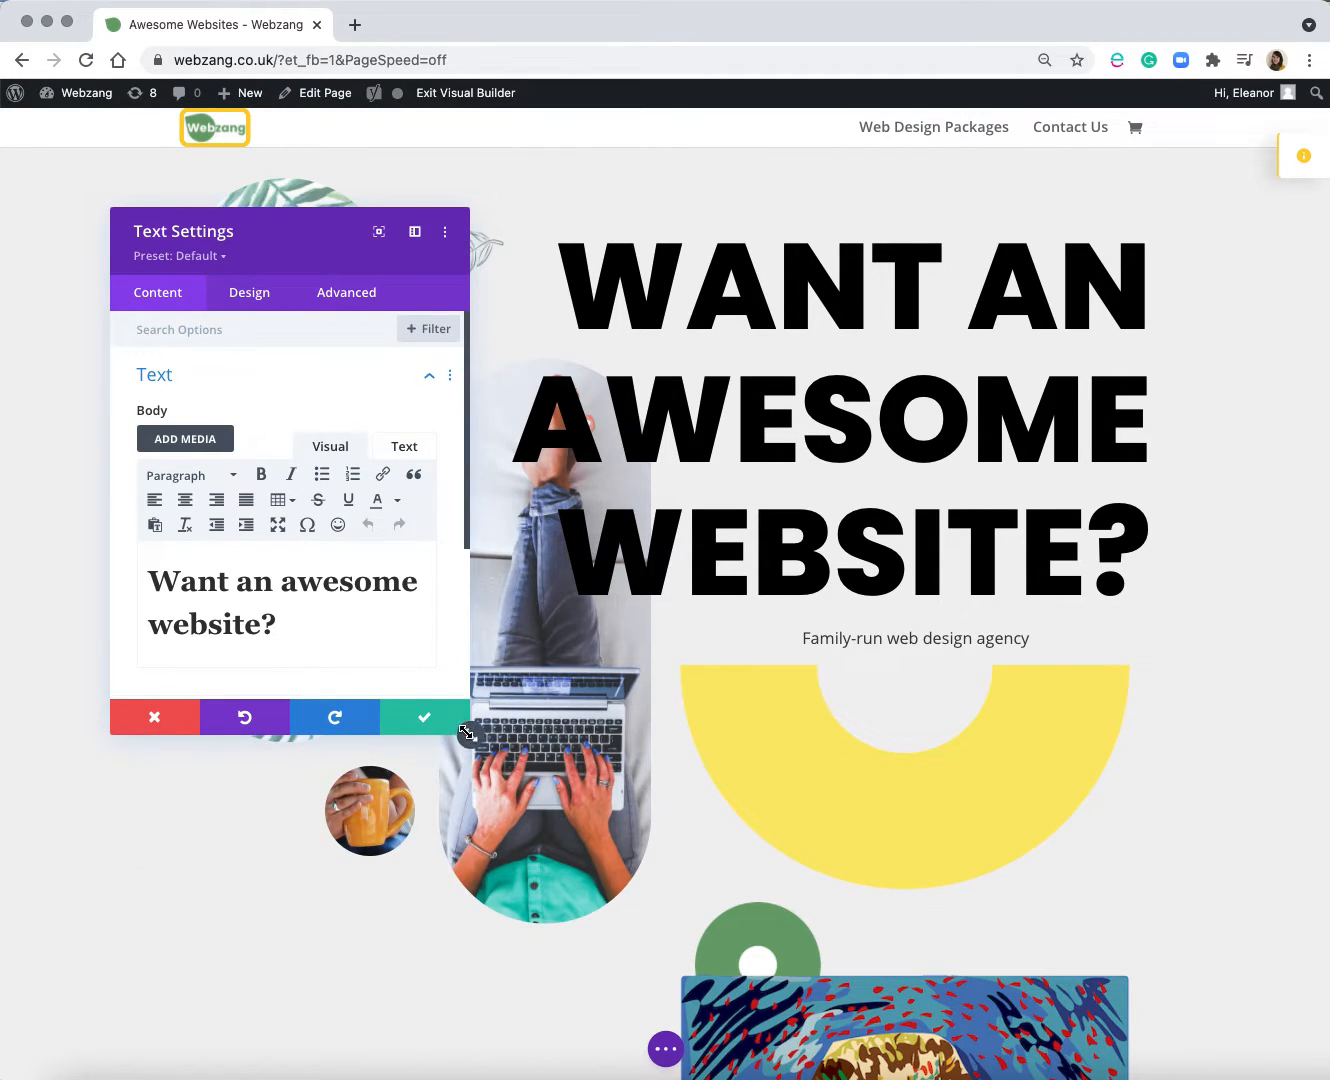
pyautogui.moveTo(596, 915); pyautogui.dragTo(602, 918)
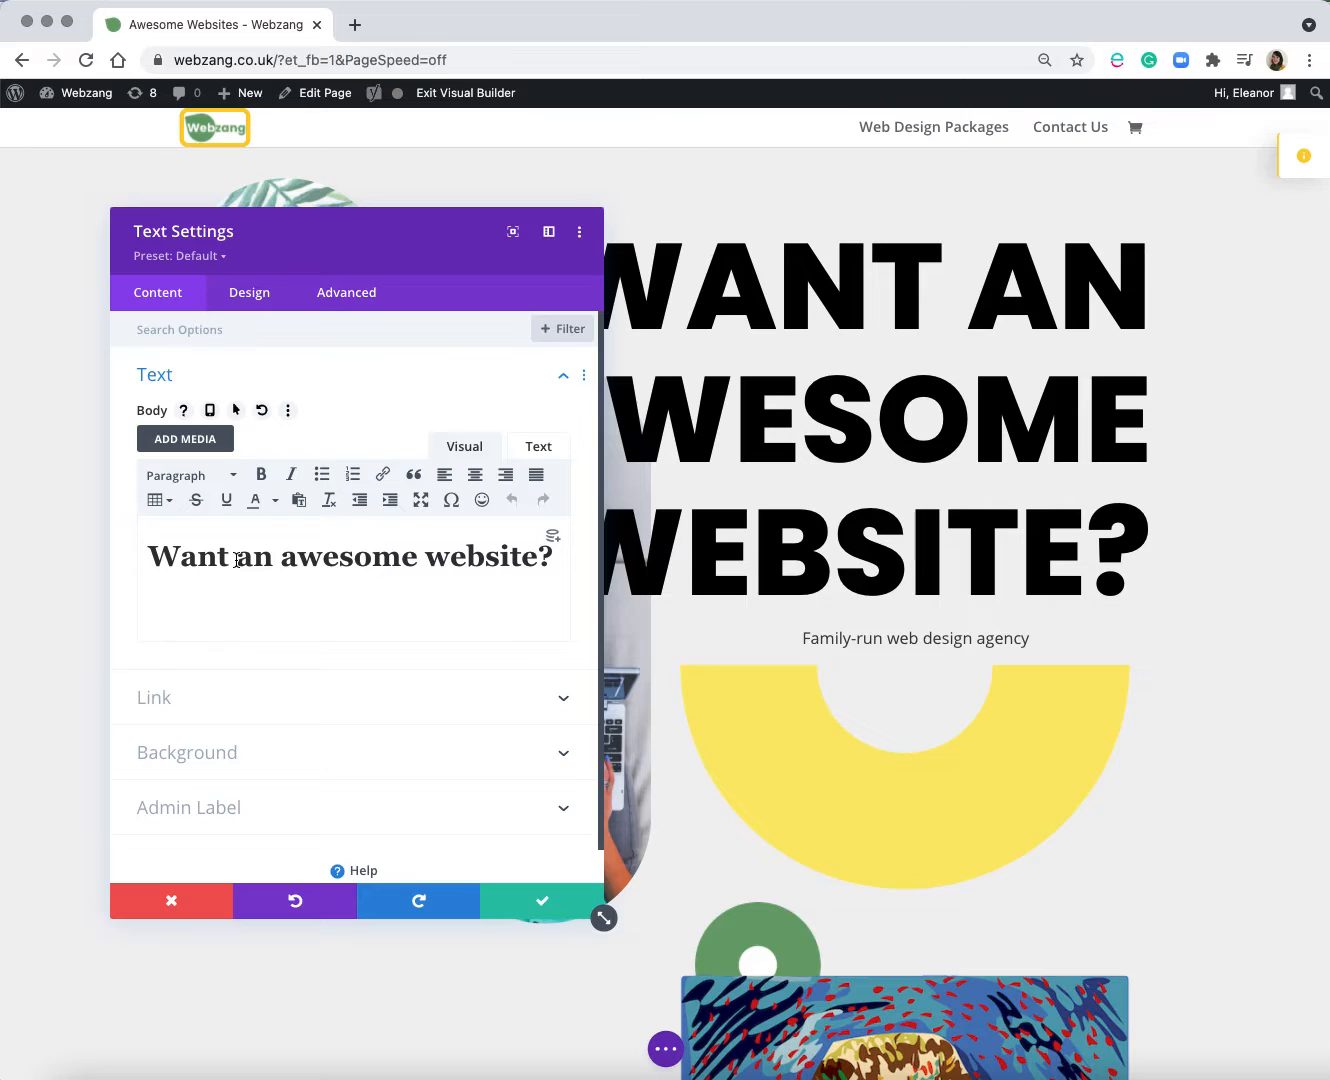
# Add extra question marks to the heading's body text and delete them again.
pyautogui.click(537, 557)
pyautogui.write('??')
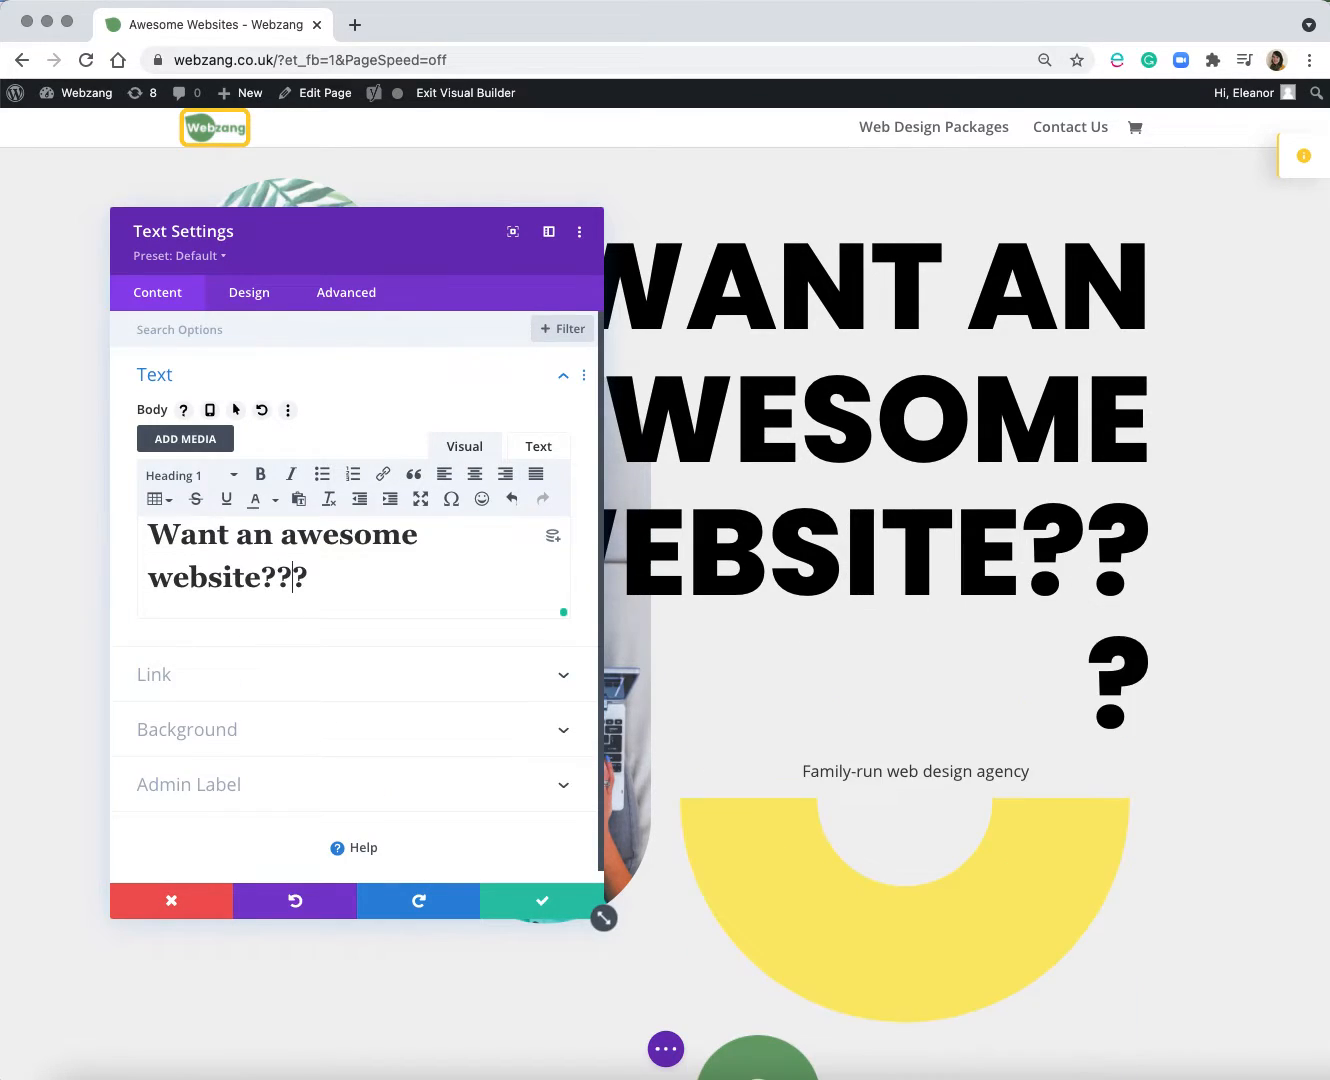
pyautogui.write('?')
pyautogui.press('BackSpace')
pyautogui.press('BackSpace')
pyautogui.press('BackSpace')
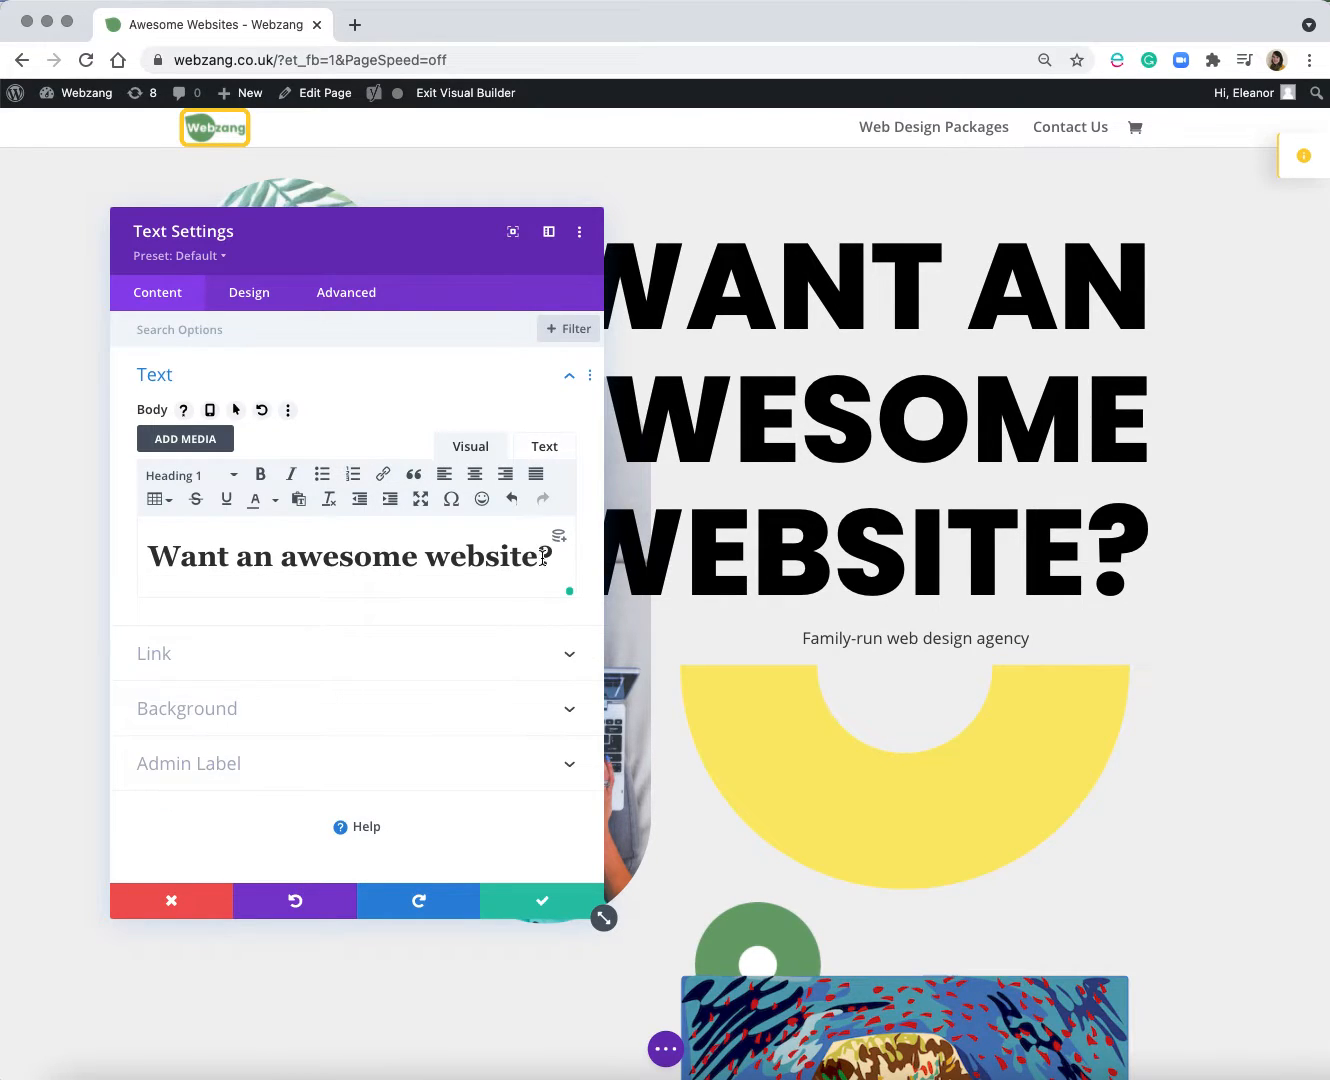
# View the heading's background options and return to its text options.
pyautogui.click(562, 708)
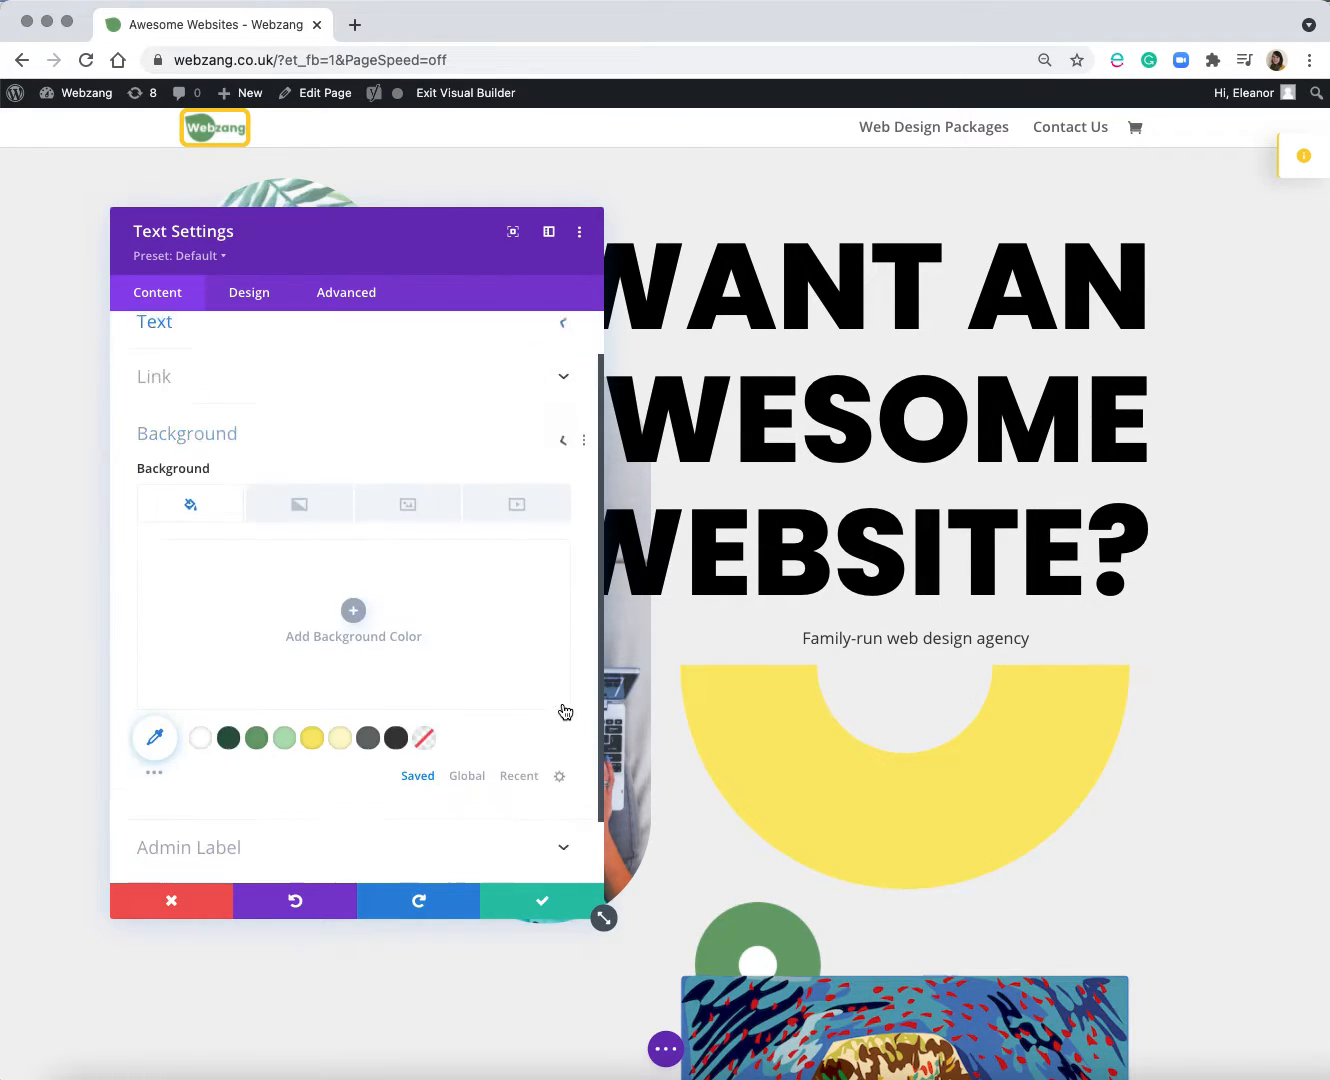
pyautogui.scroll(3, 220, 454)
pyautogui.click(228, 385)
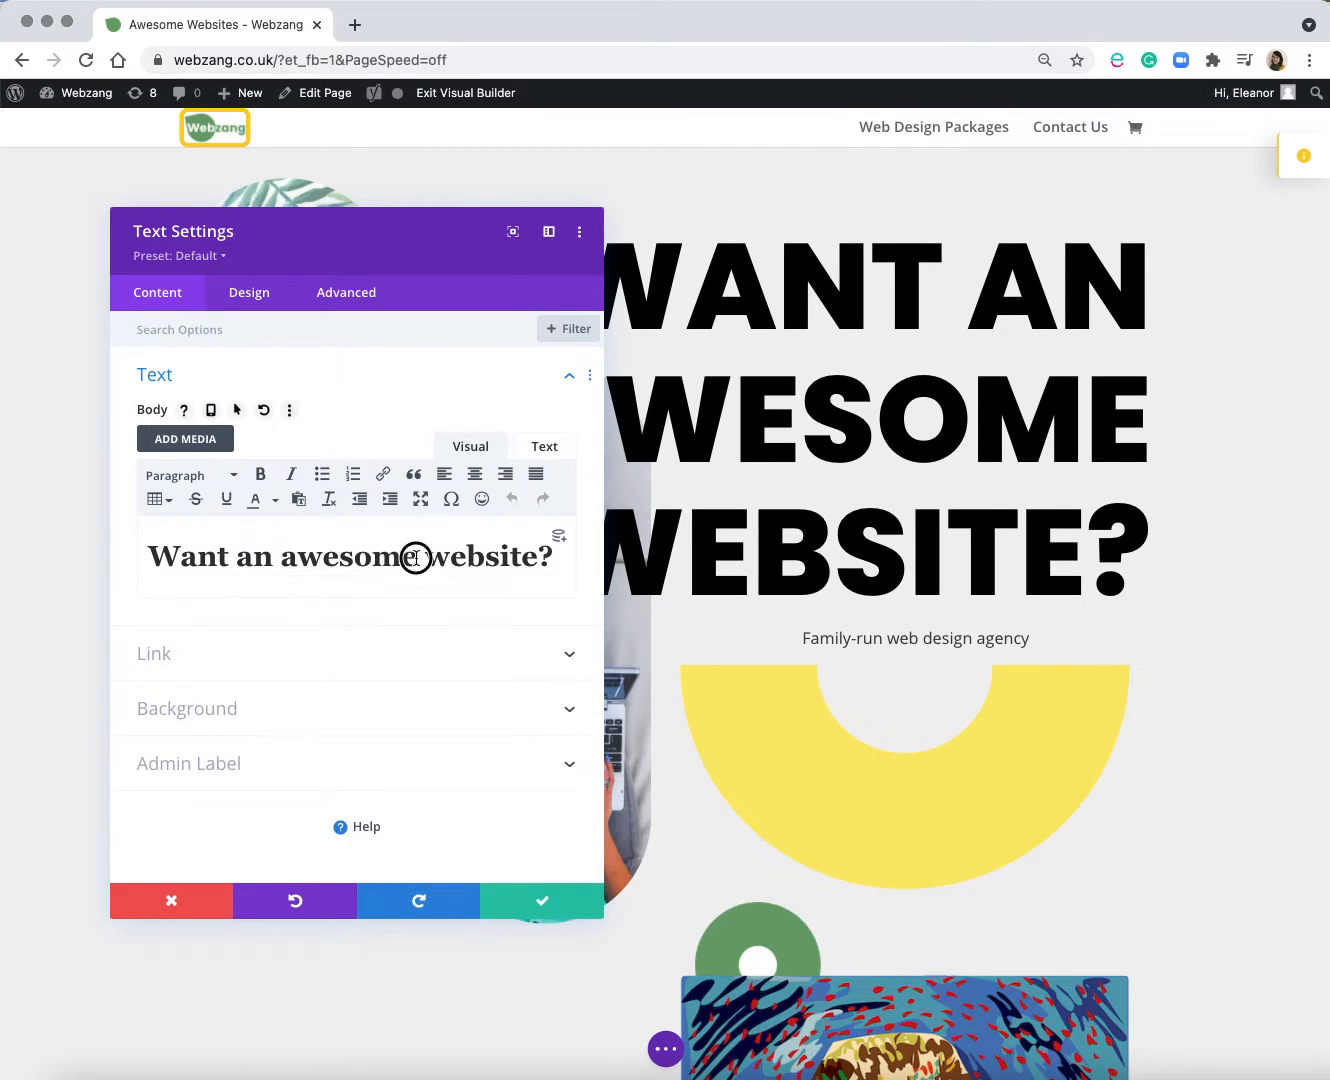
# Select and deselect the word "awesome" in the heading's body text, and save the text settings.
pyautogui.moveTo(417, 557); pyautogui.dragTo(284, 558)
pyautogui.click(324, 558)
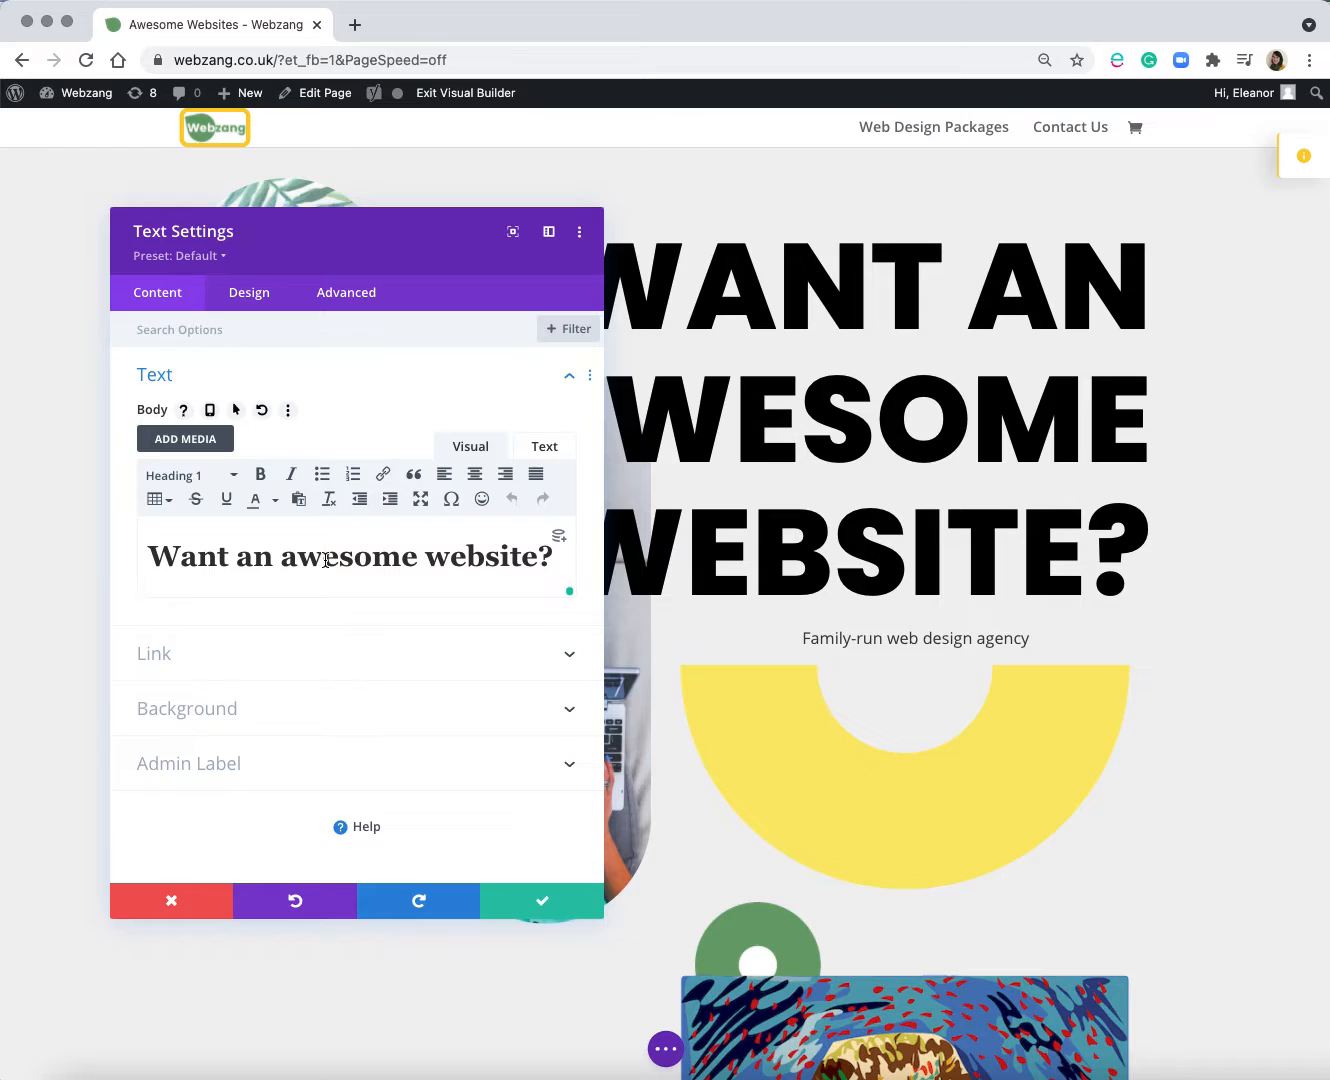
pyautogui.click(529, 893)
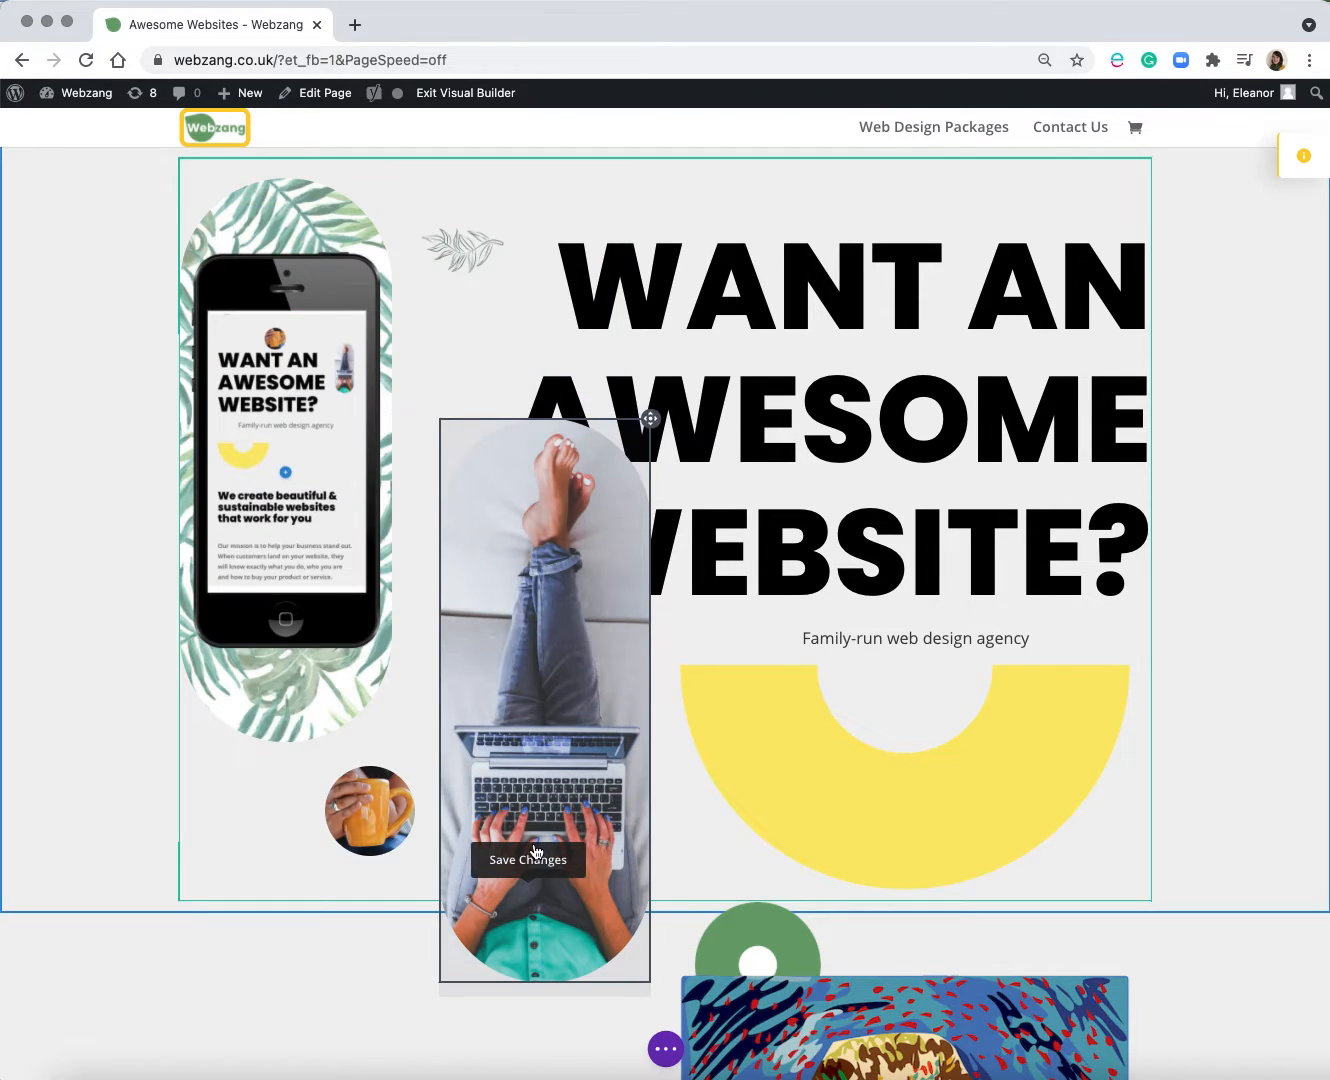
# Delete the letters "awes" of the heading directly on the page, undo the deletion and leave inline editing.
pyautogui.click(868, 456)
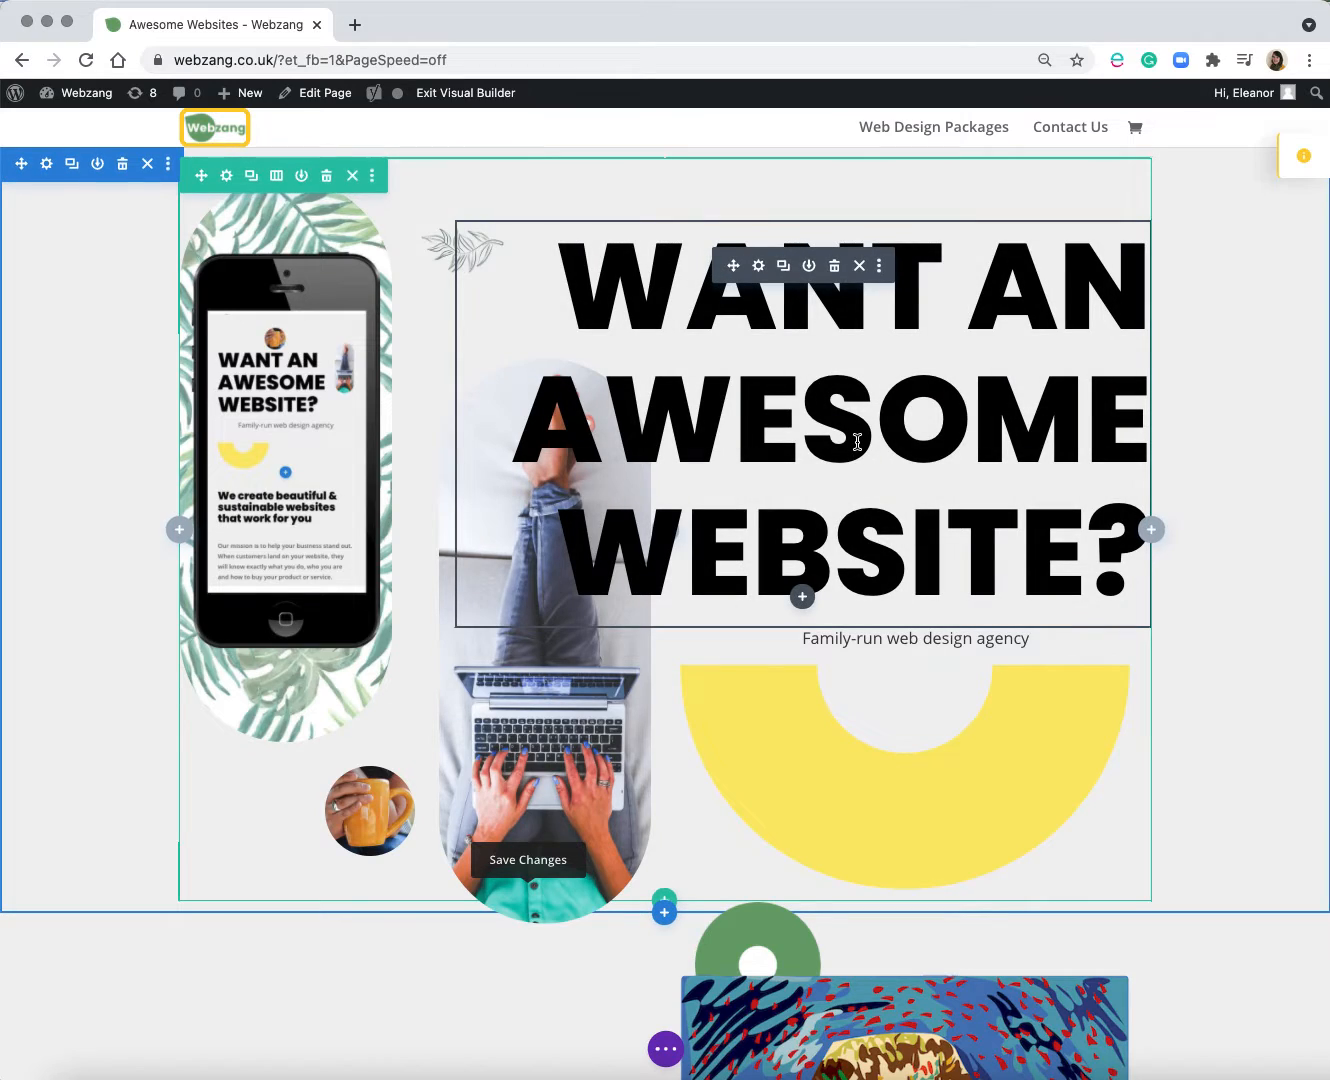
pyautogui.moveTo(516, 425); pyautogui.dragTo(855, 425)
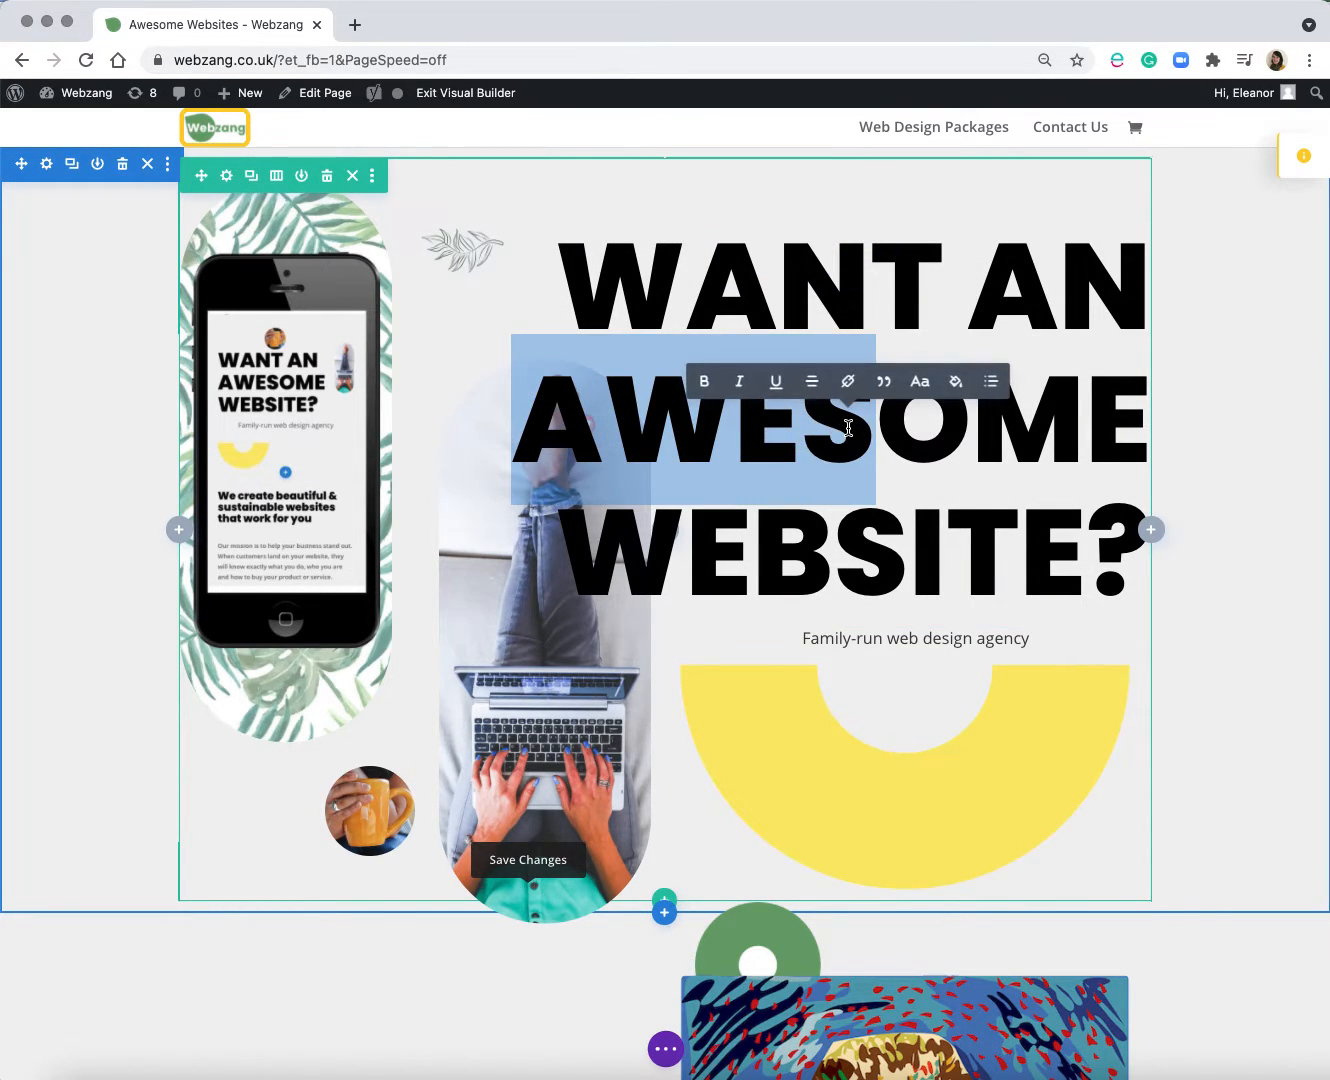
pyautogui.press('BackSpace')
pyautogui.press('super+z')
pyautogui.click(828, 458)
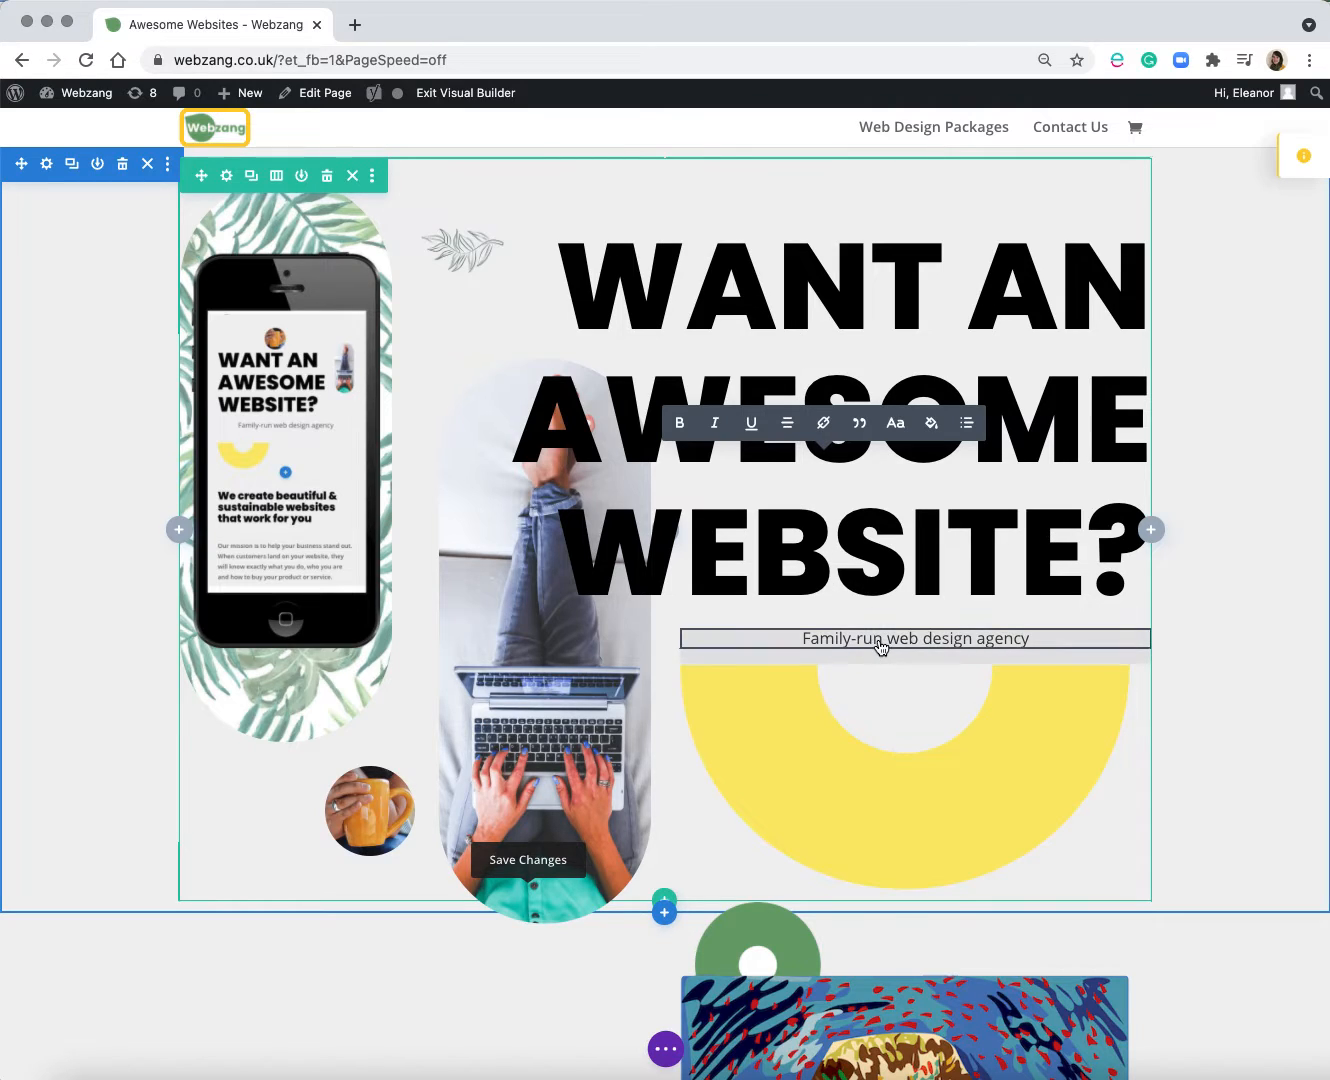
pyautogui.click(858, 528)
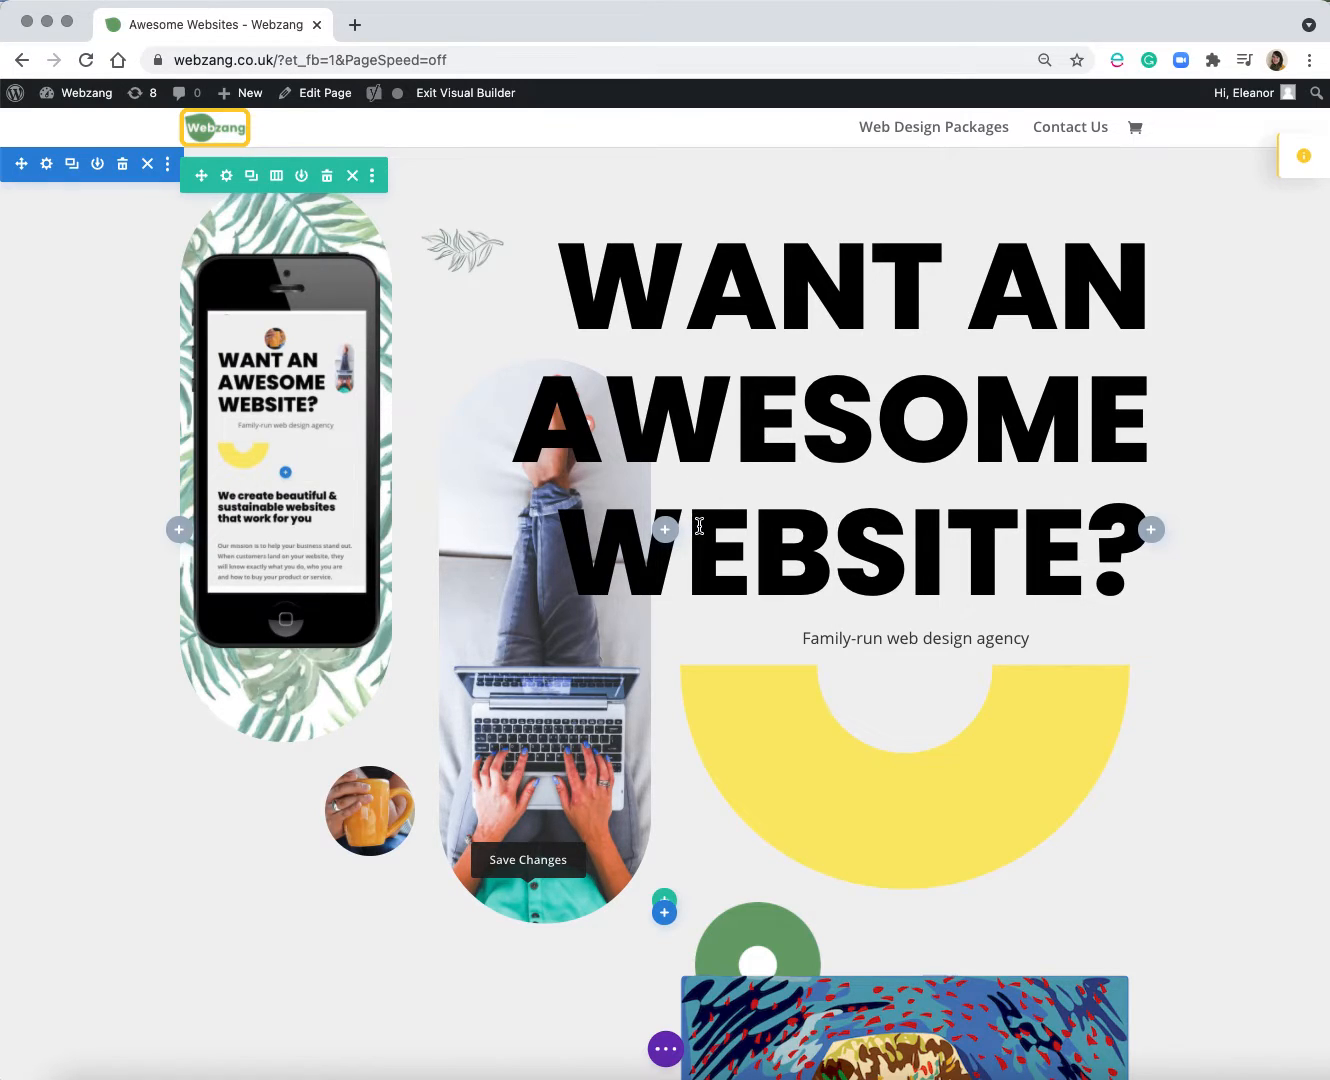
pyautogui.click(693, 252)
pyautogui.click(672, 214)
# Open the main heading's text settings and view the available paragraph and heading styles without changing the current one.
pyautogui.moveTo(803, 321)
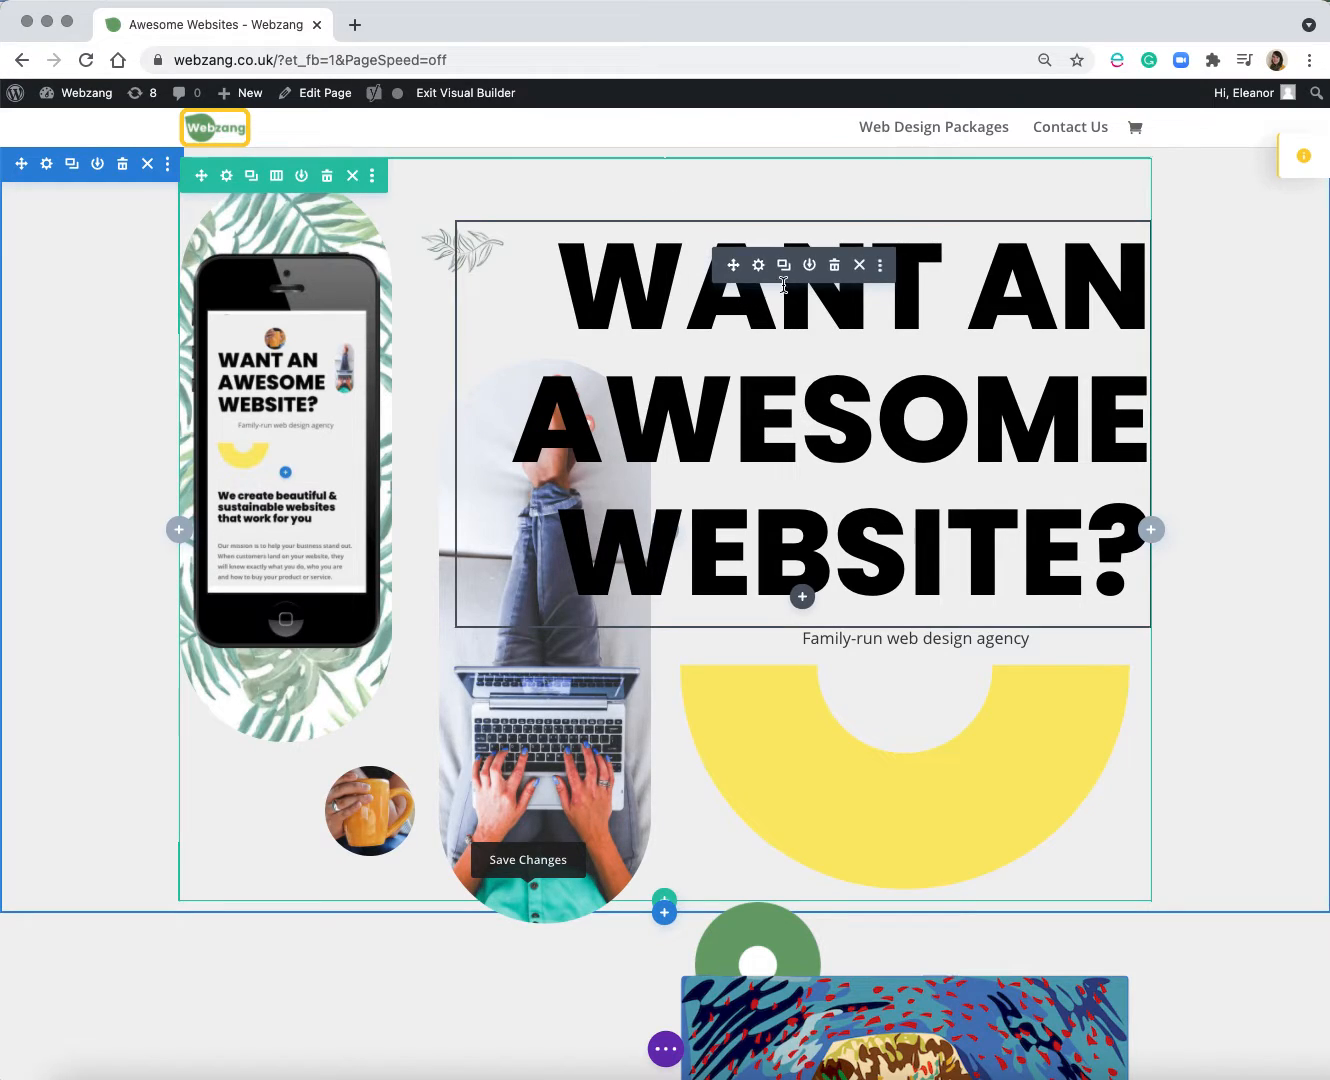
pyautogui.click(758, 267)
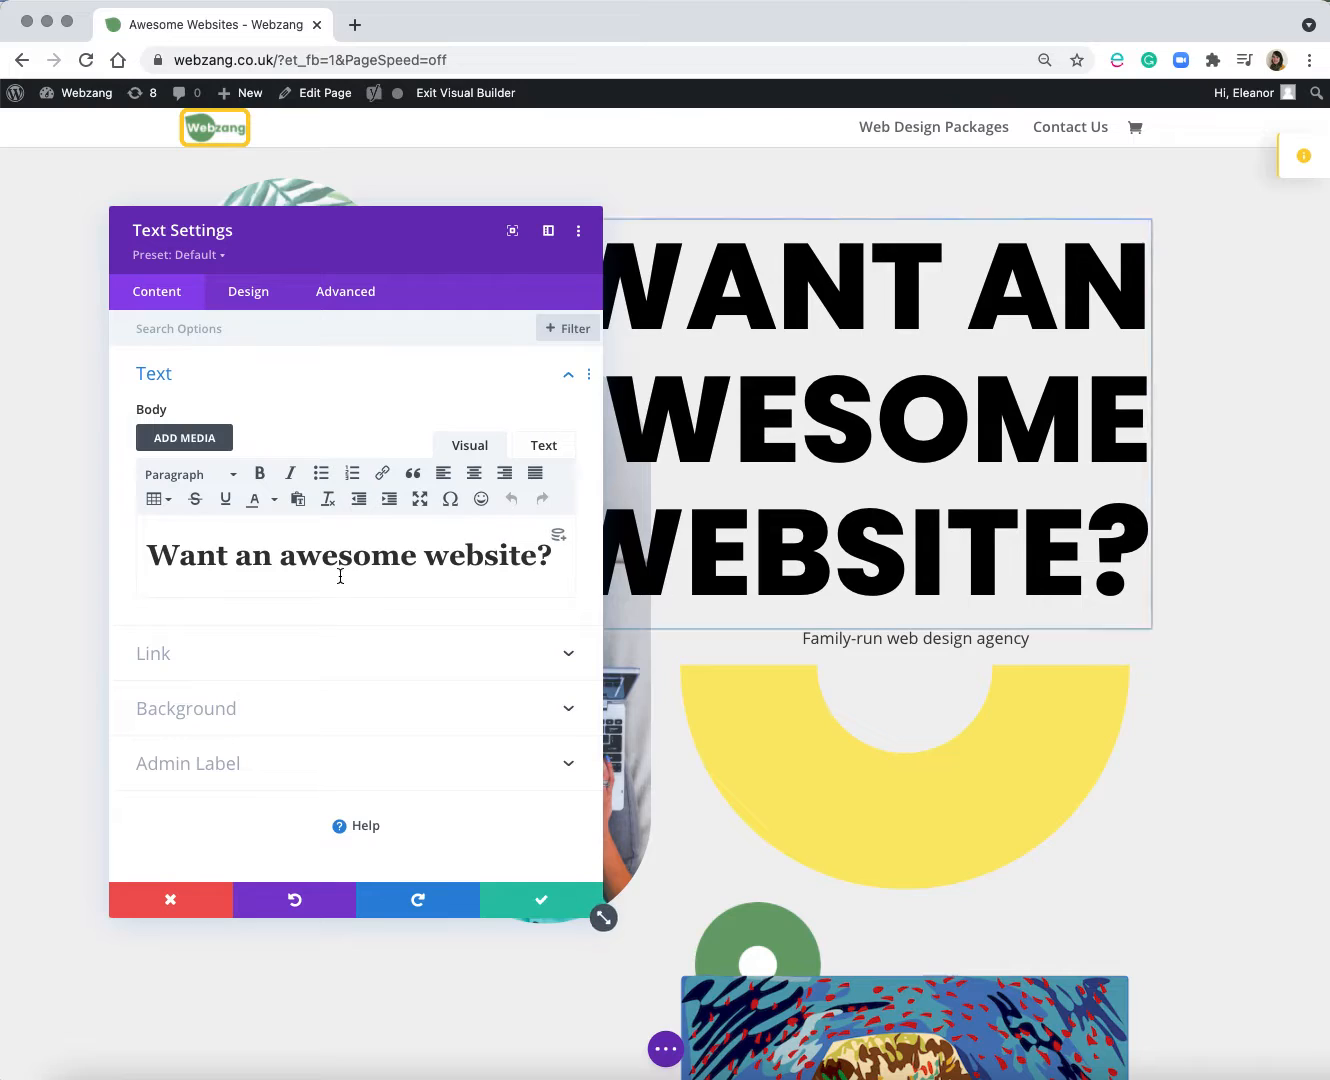
pyautogui.click(306, 557)
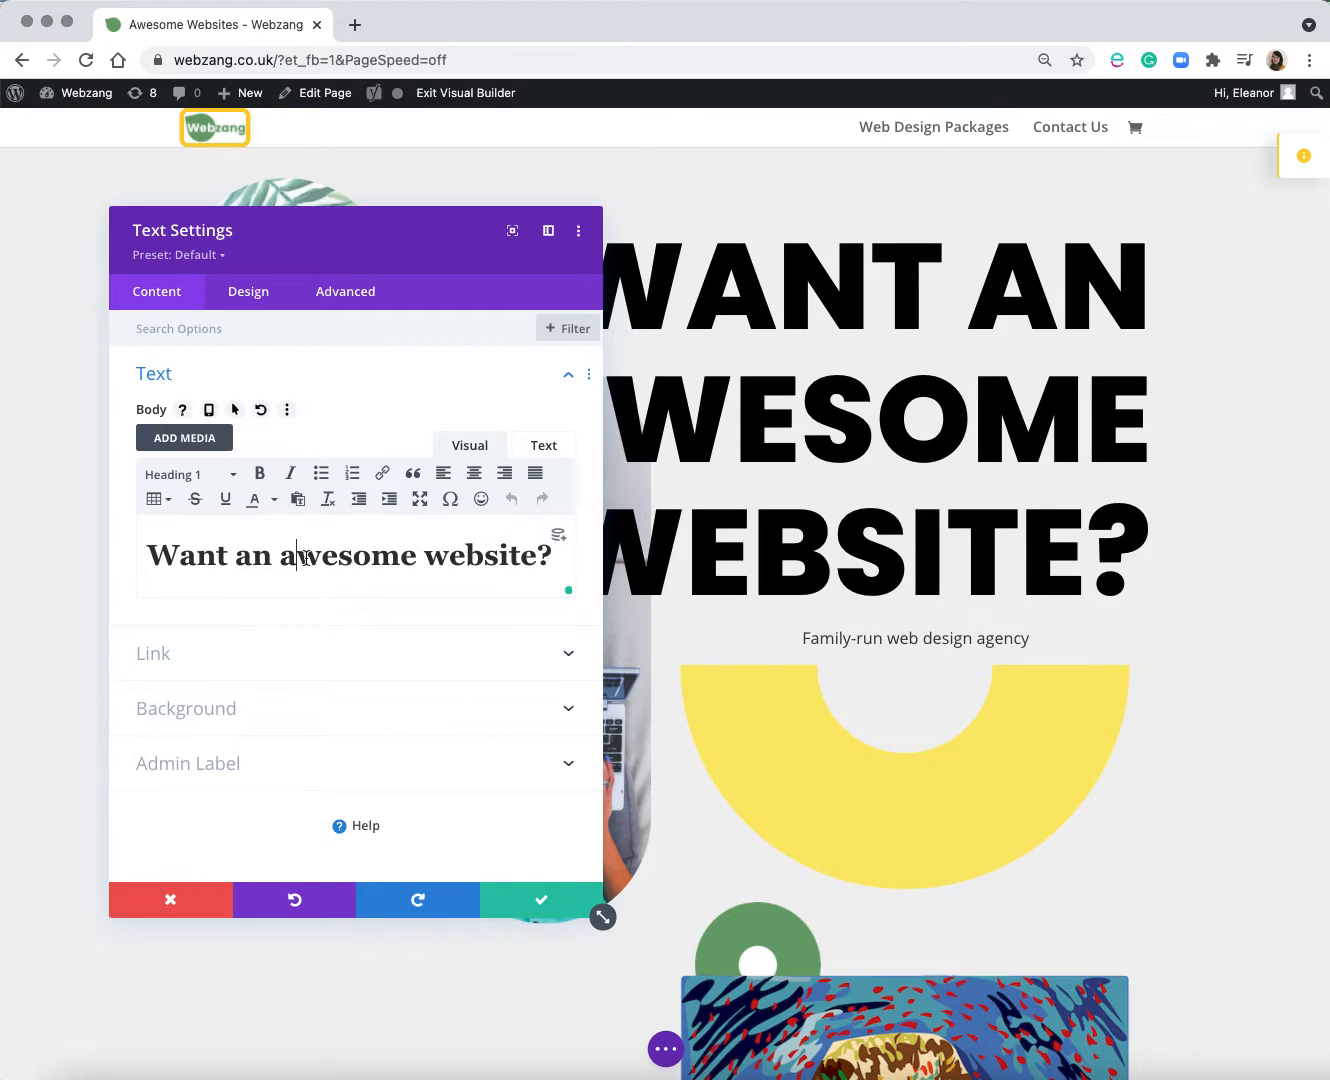
pyautogui.click(233, 480)
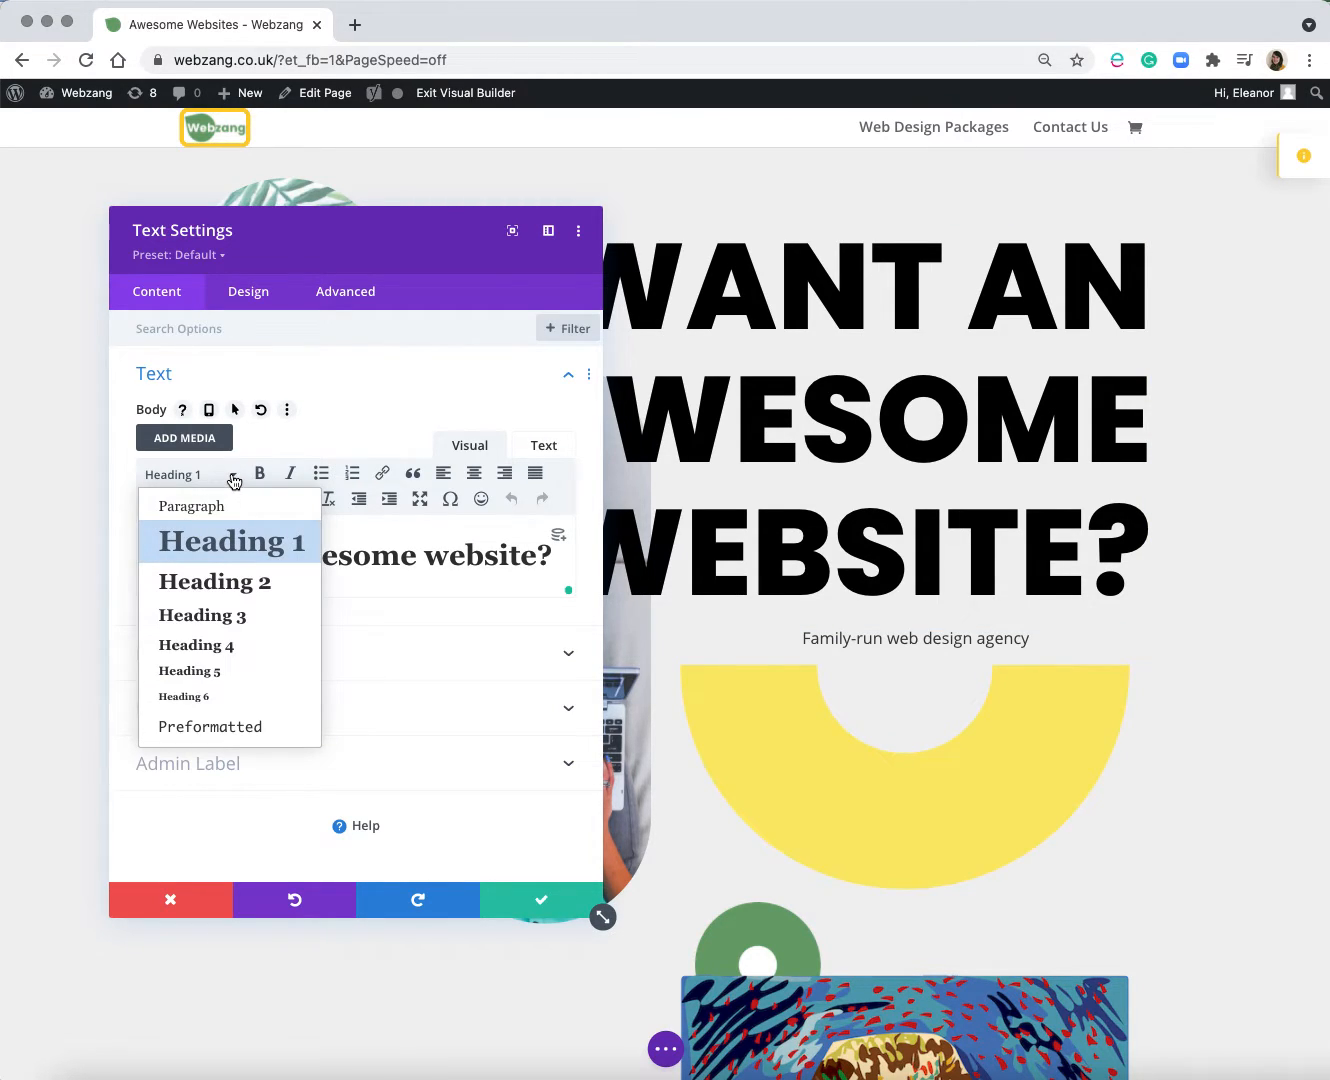
pyautogui.click(375, 550)
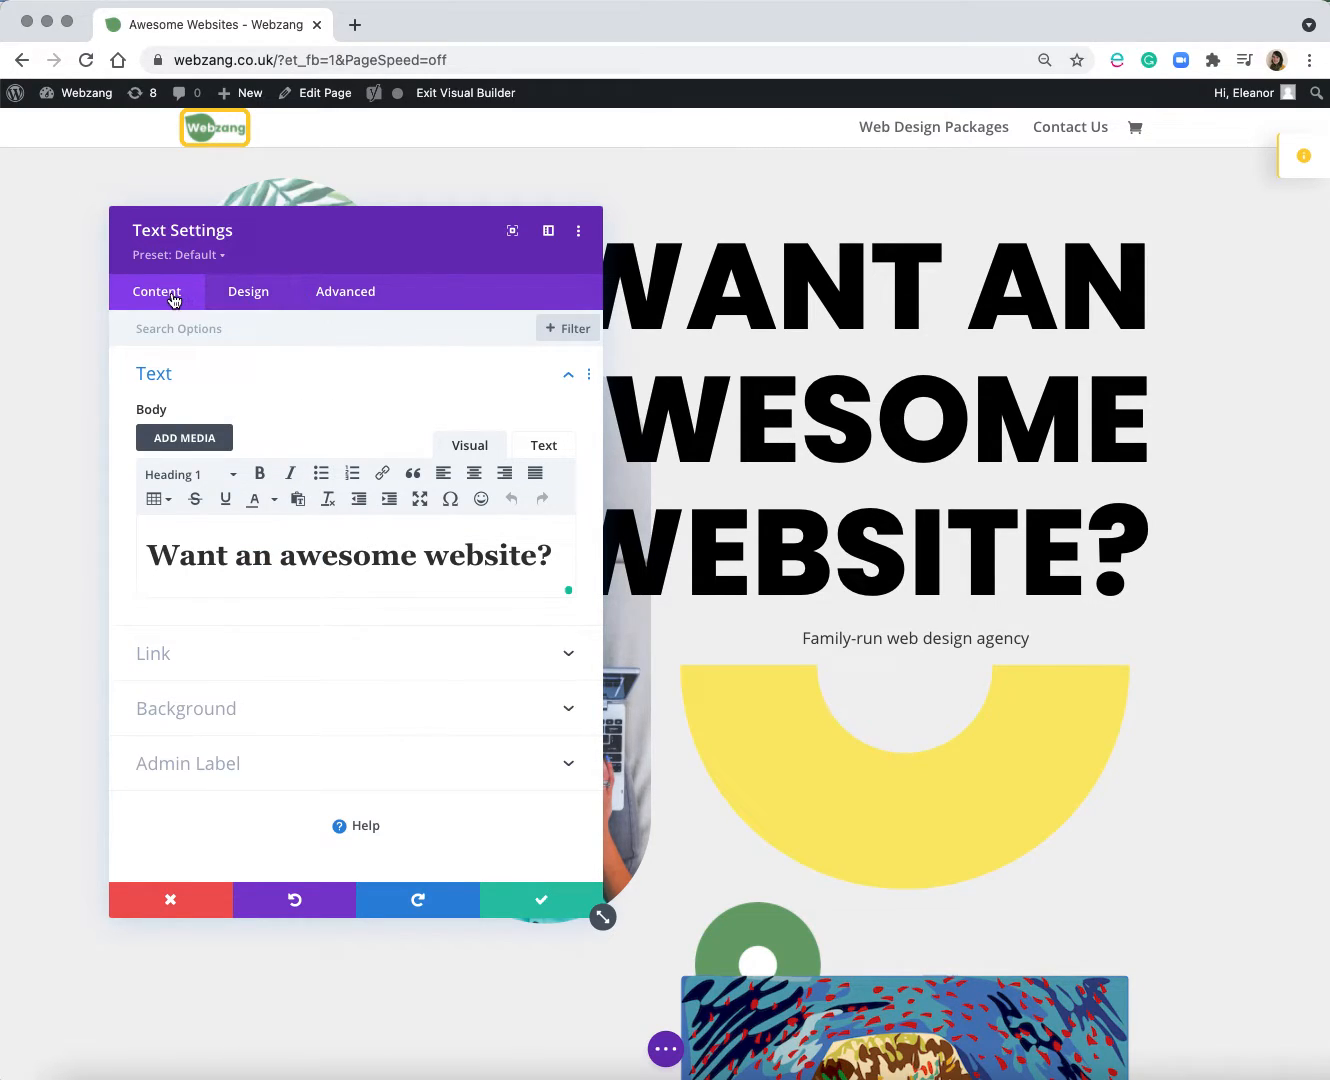
# Open the heading's design options for heading text and browse the heading fonts without choosing another one.
pyautogui.click(237, 295)
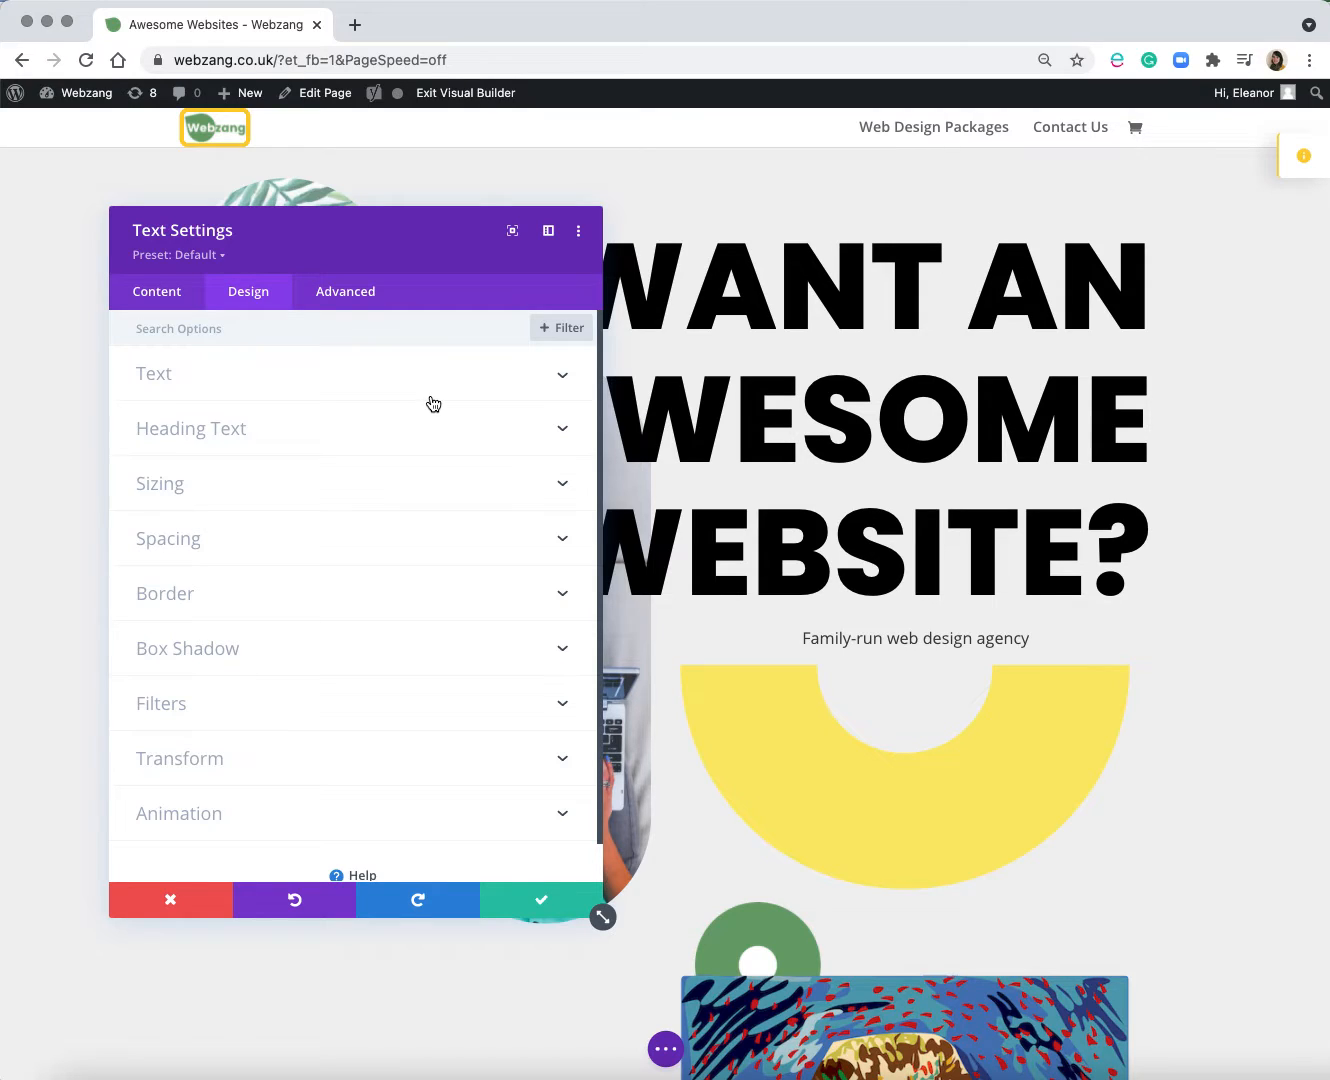
pyautogui.click(561, 430)
pyautogui.click(553, 460)
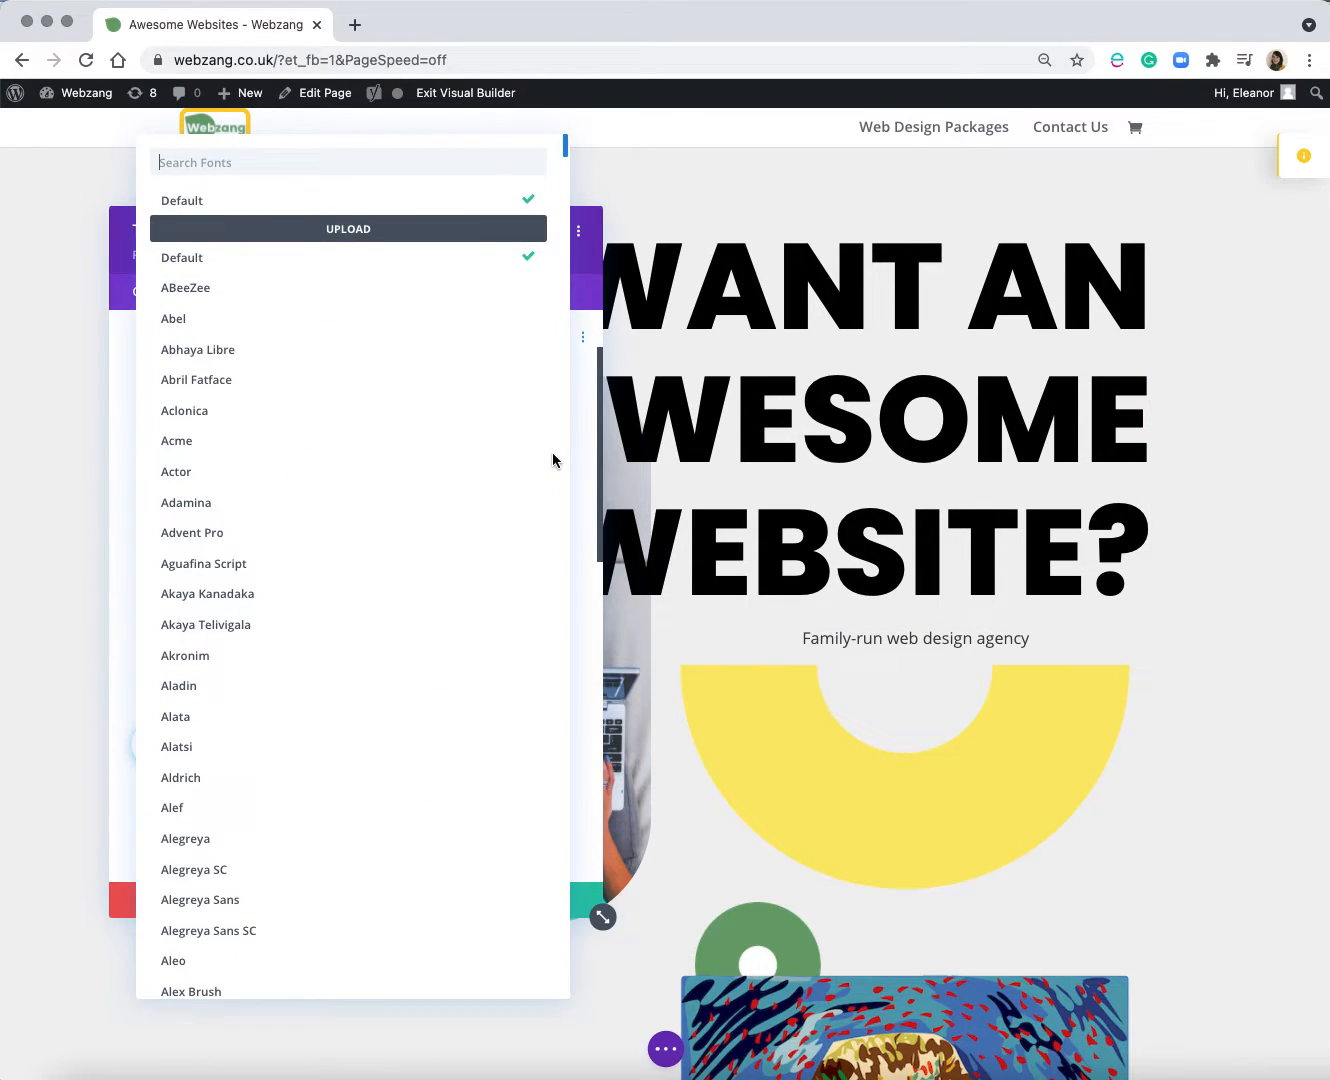
pyautogui.scroll(-5, 567, 177)
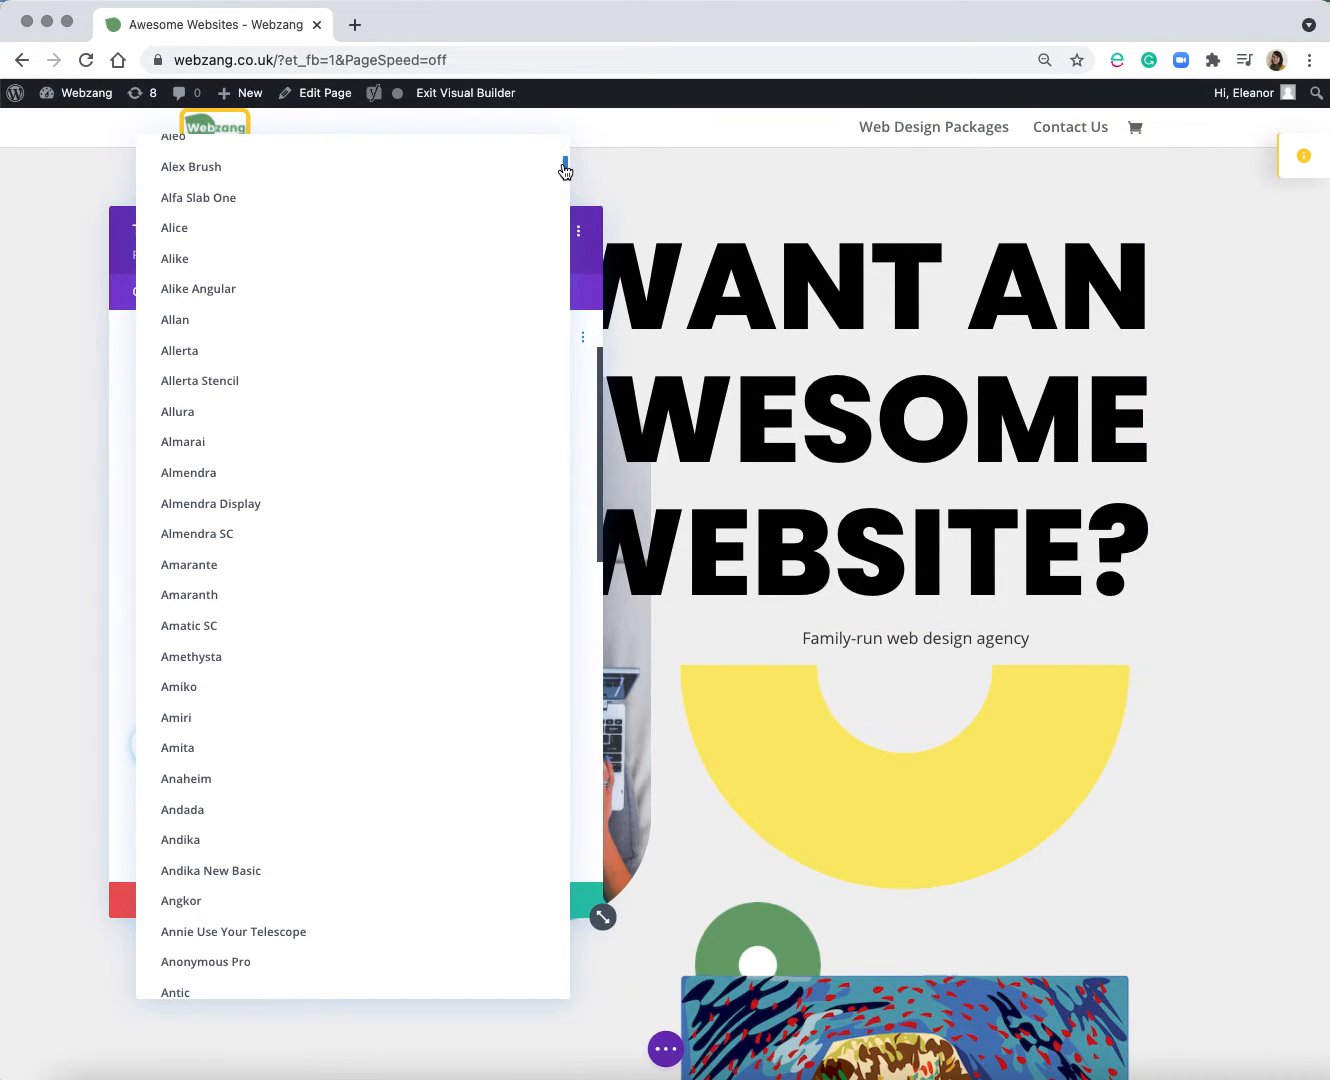
pyautogui.click(595, 310)
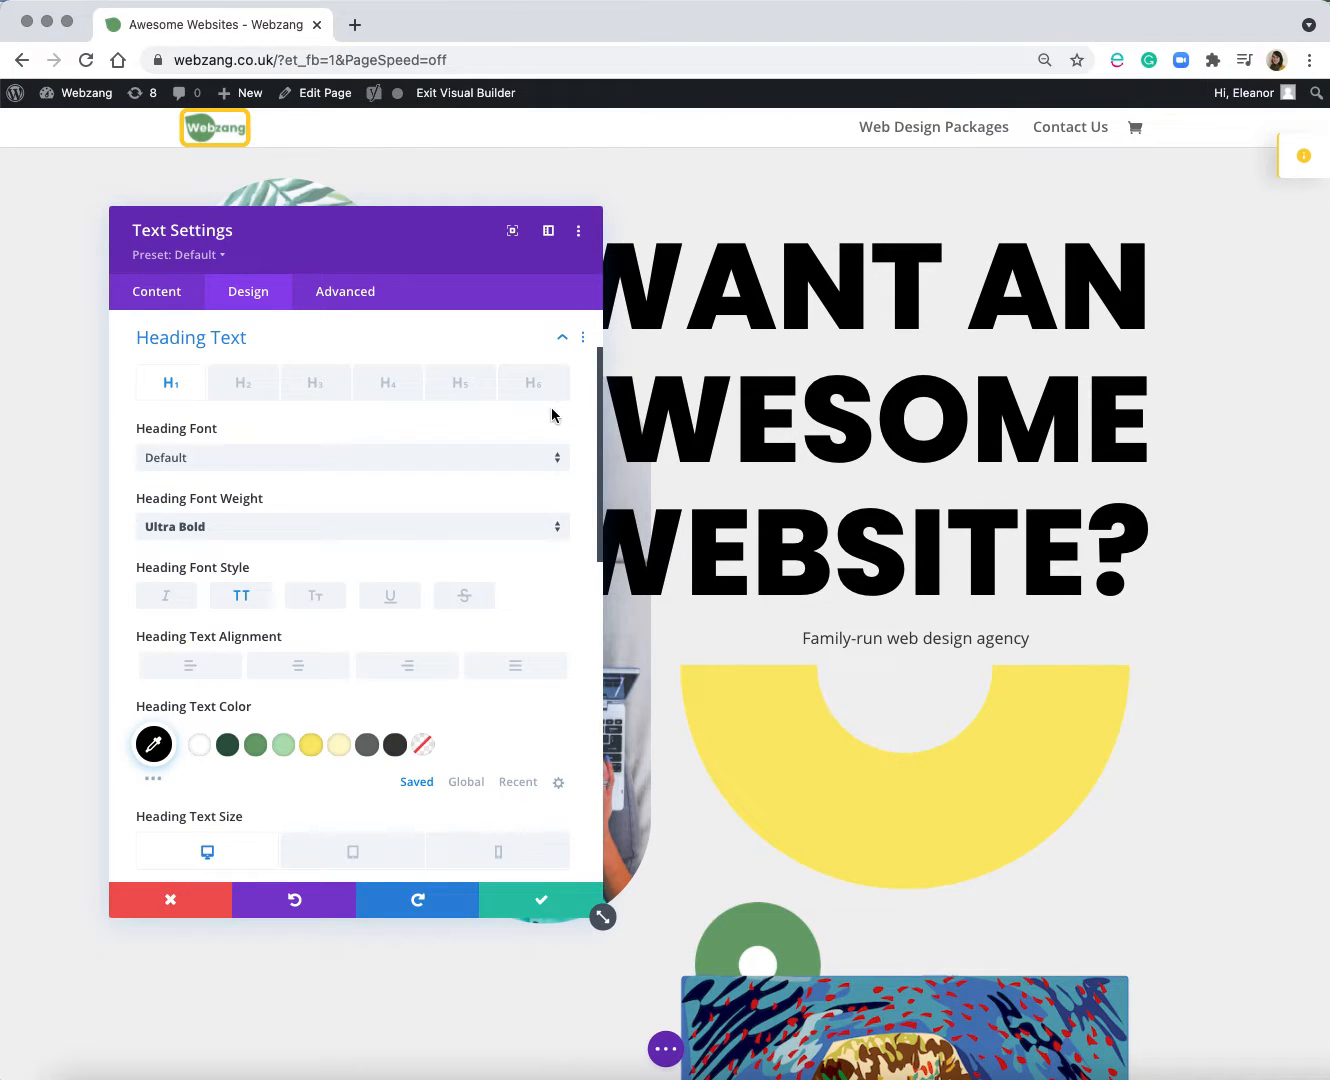
# Review the heading text's weight, style, alignment, color and size options, and save the text settings.
pyautogui.scroll(-3, 542, 566)
pyautogui.scroll(1, 542, 567)
pyautogui.scroll(-2, 543, 567)
pyautogui.scroll(4, 543, 576)
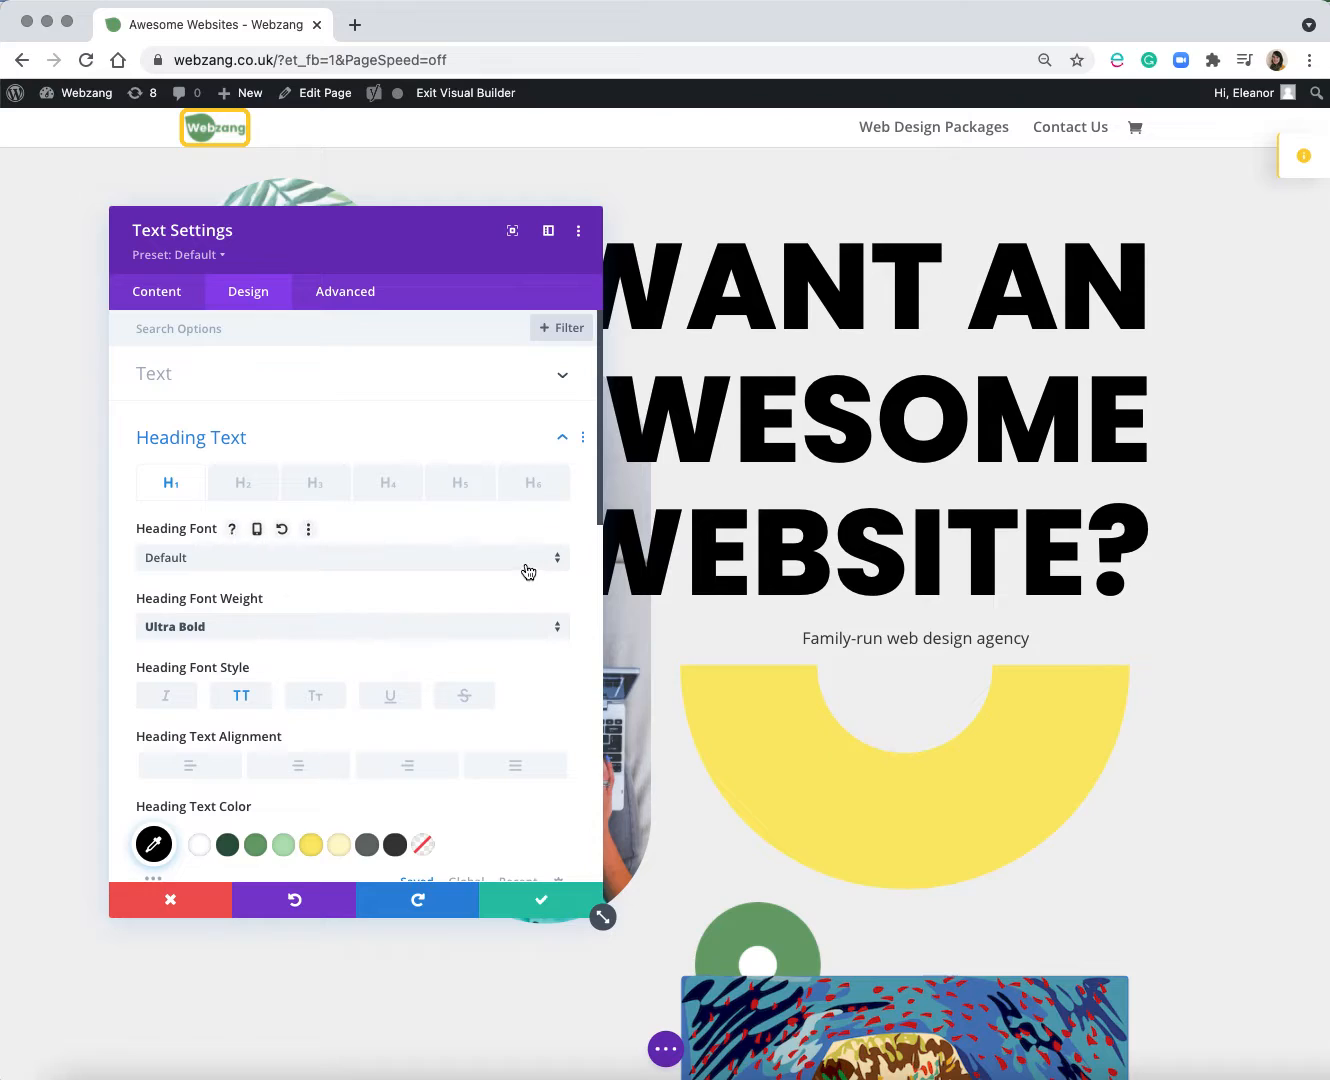
pyautogui.scroll(-3, 522, 684)
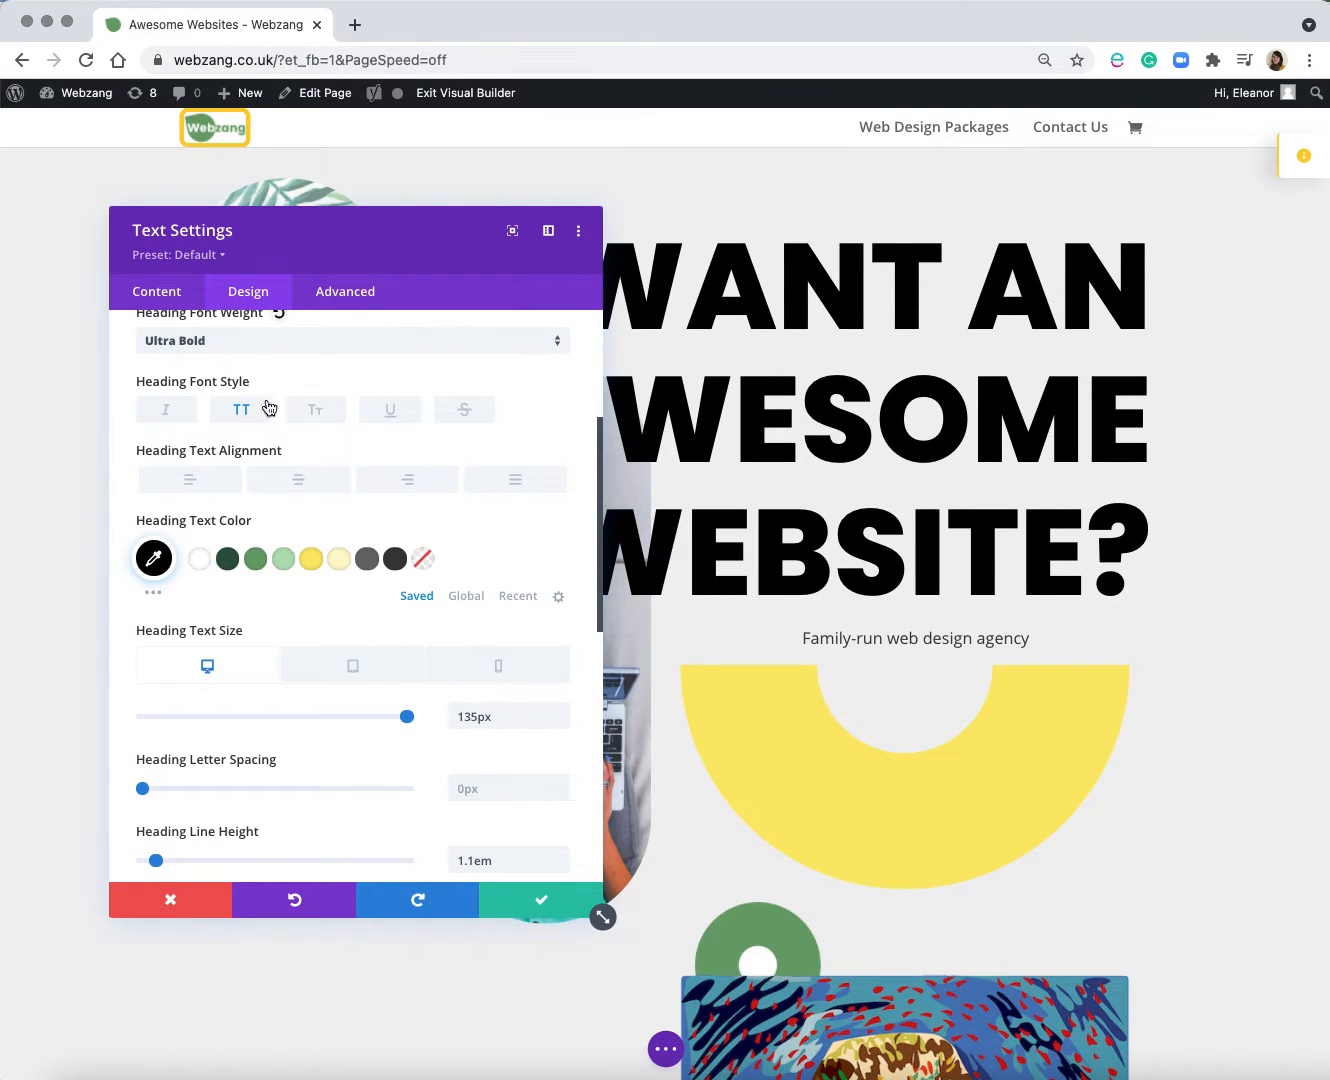
pyautogui.click(538, 906)
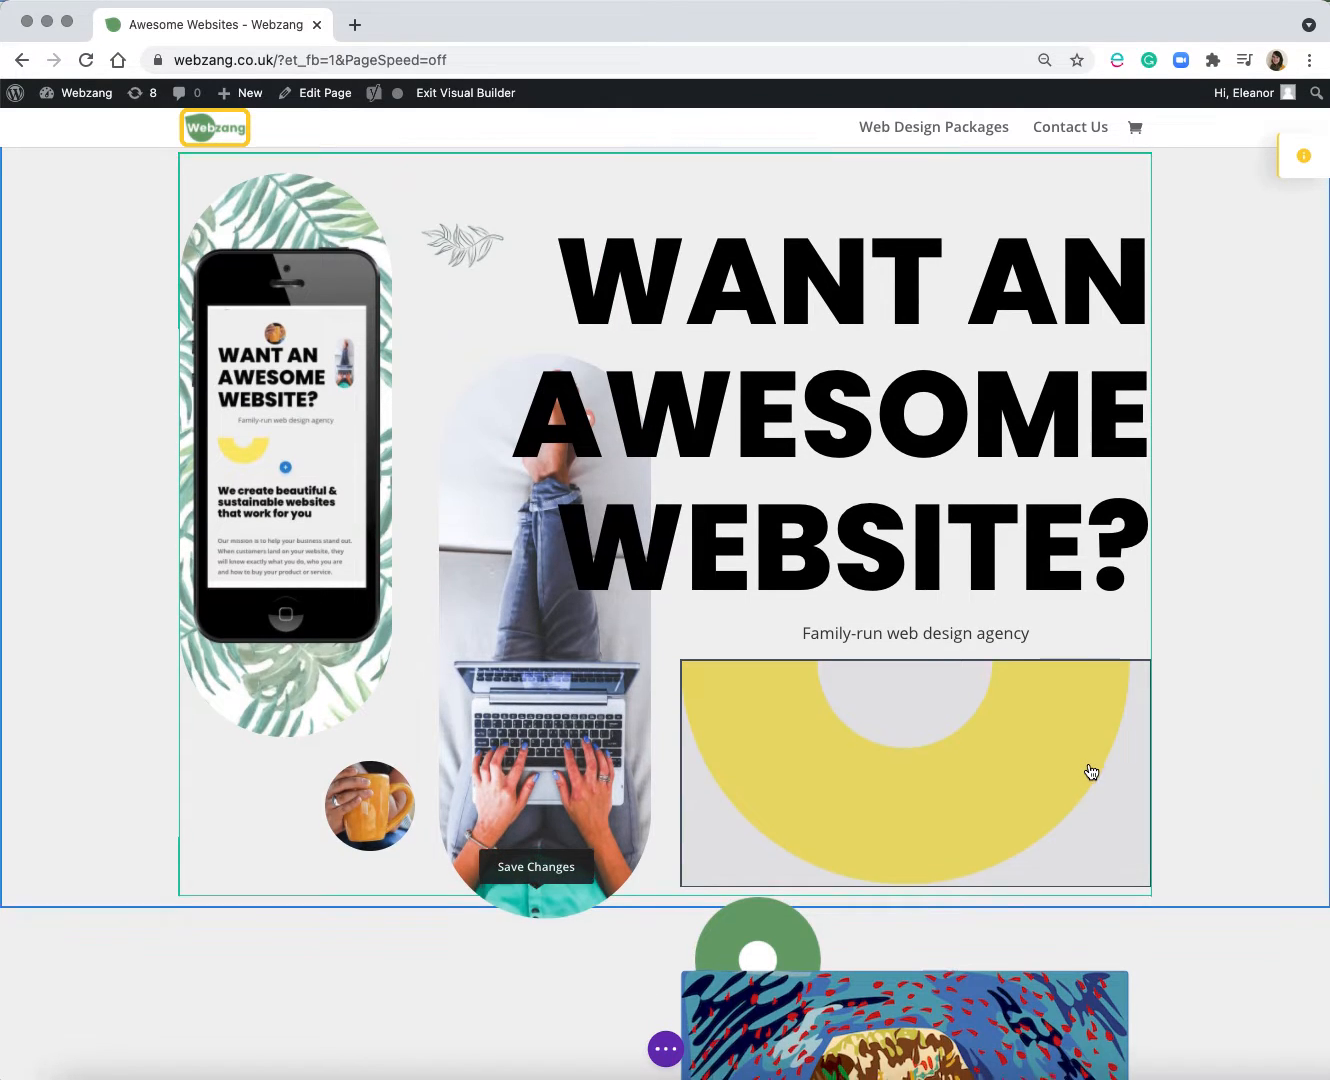
# Look through the page's sections from the header to the website health check form and return to the header.
pyautogui.scroll(-10, 1091, 771)
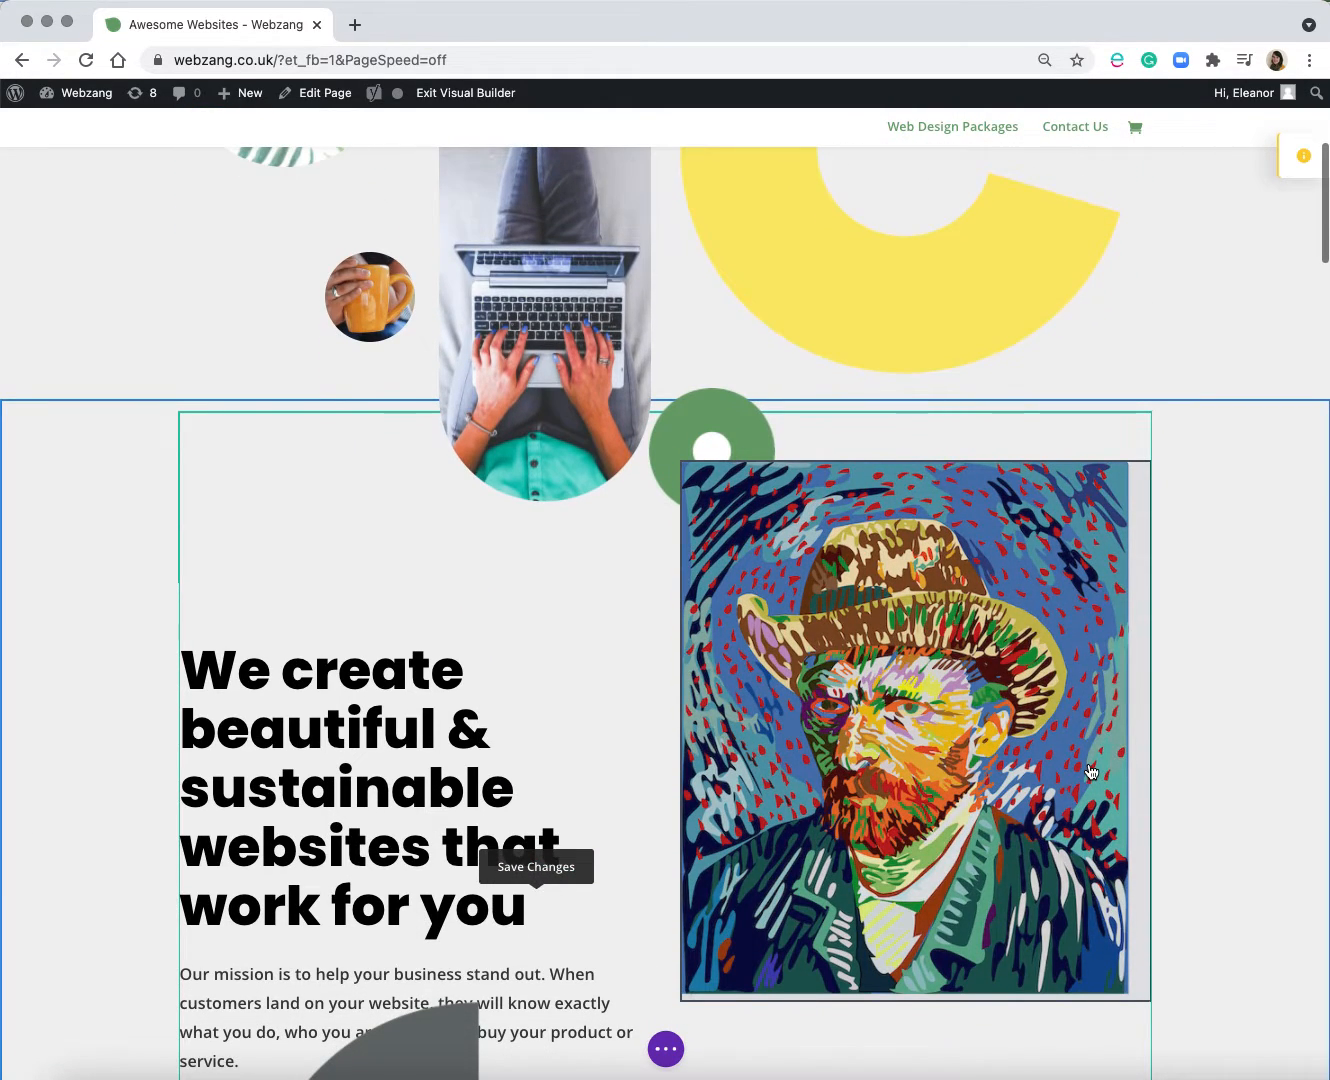
pyautogui.scroll(-9, 1091, 771)
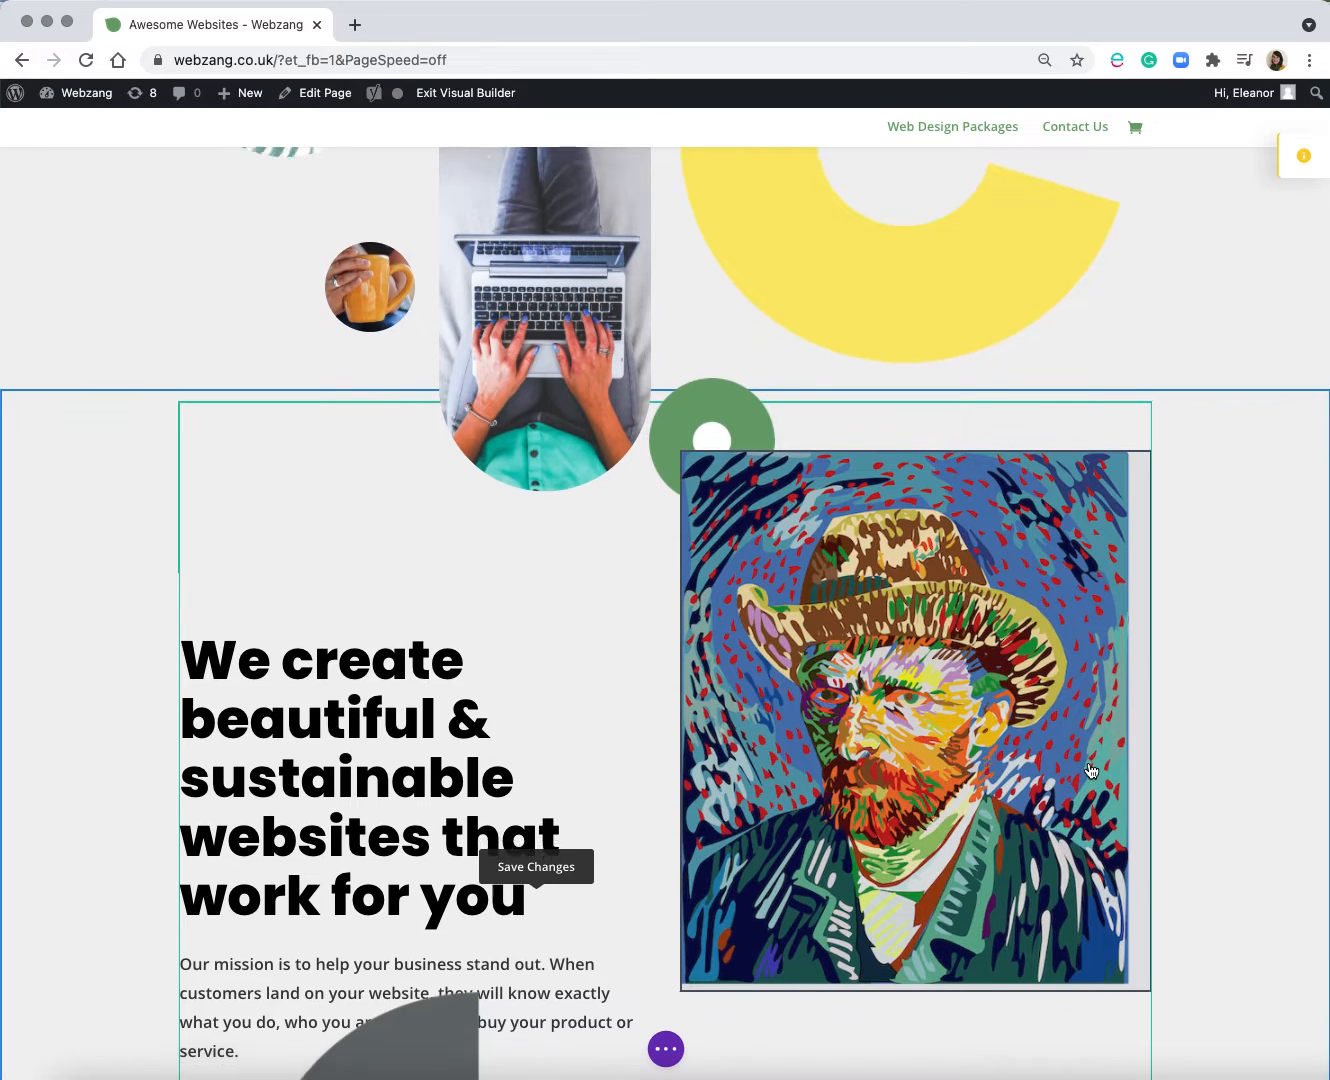
pyautogui.scroll(-4, 1091, 771)
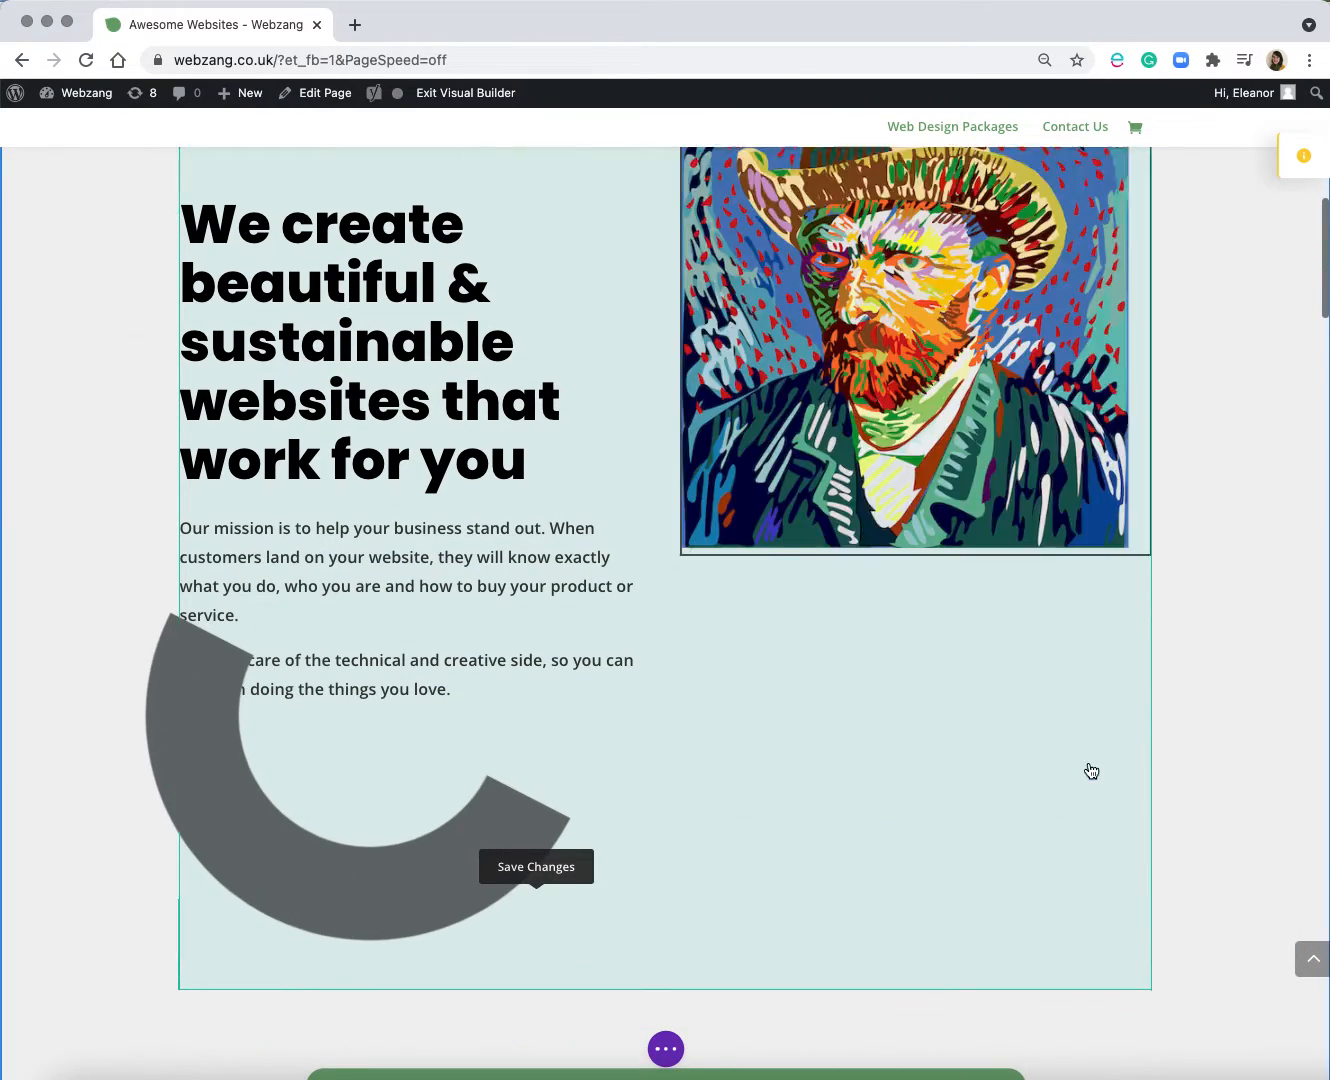
pyautogui.scroll(-3, 1091, 771)
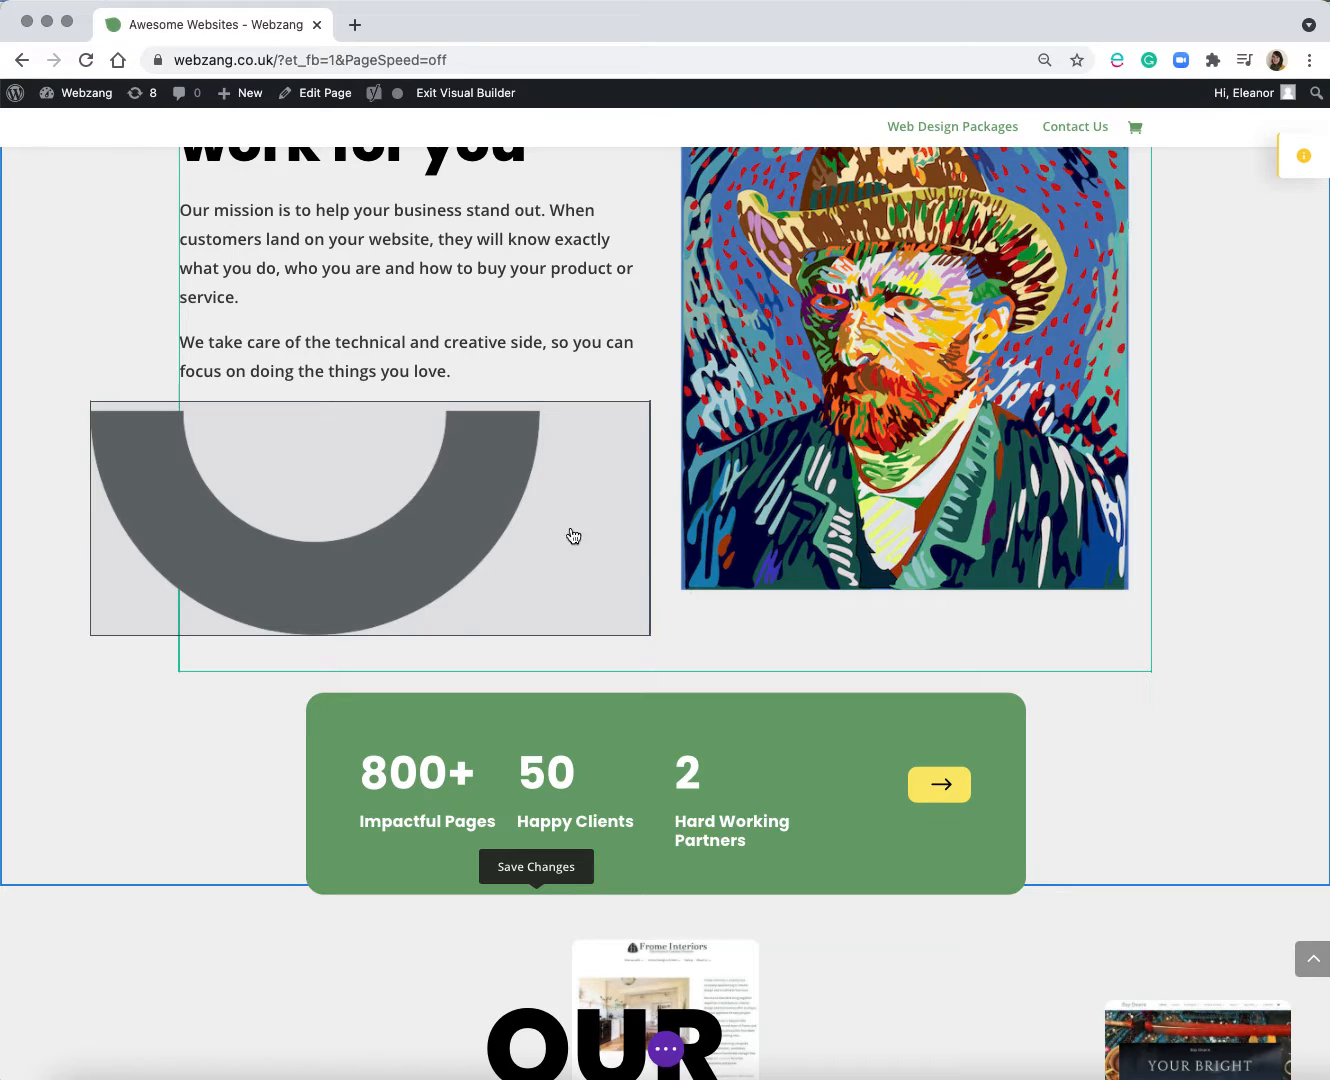
pyautogui.scroll(-10, 867, 578)
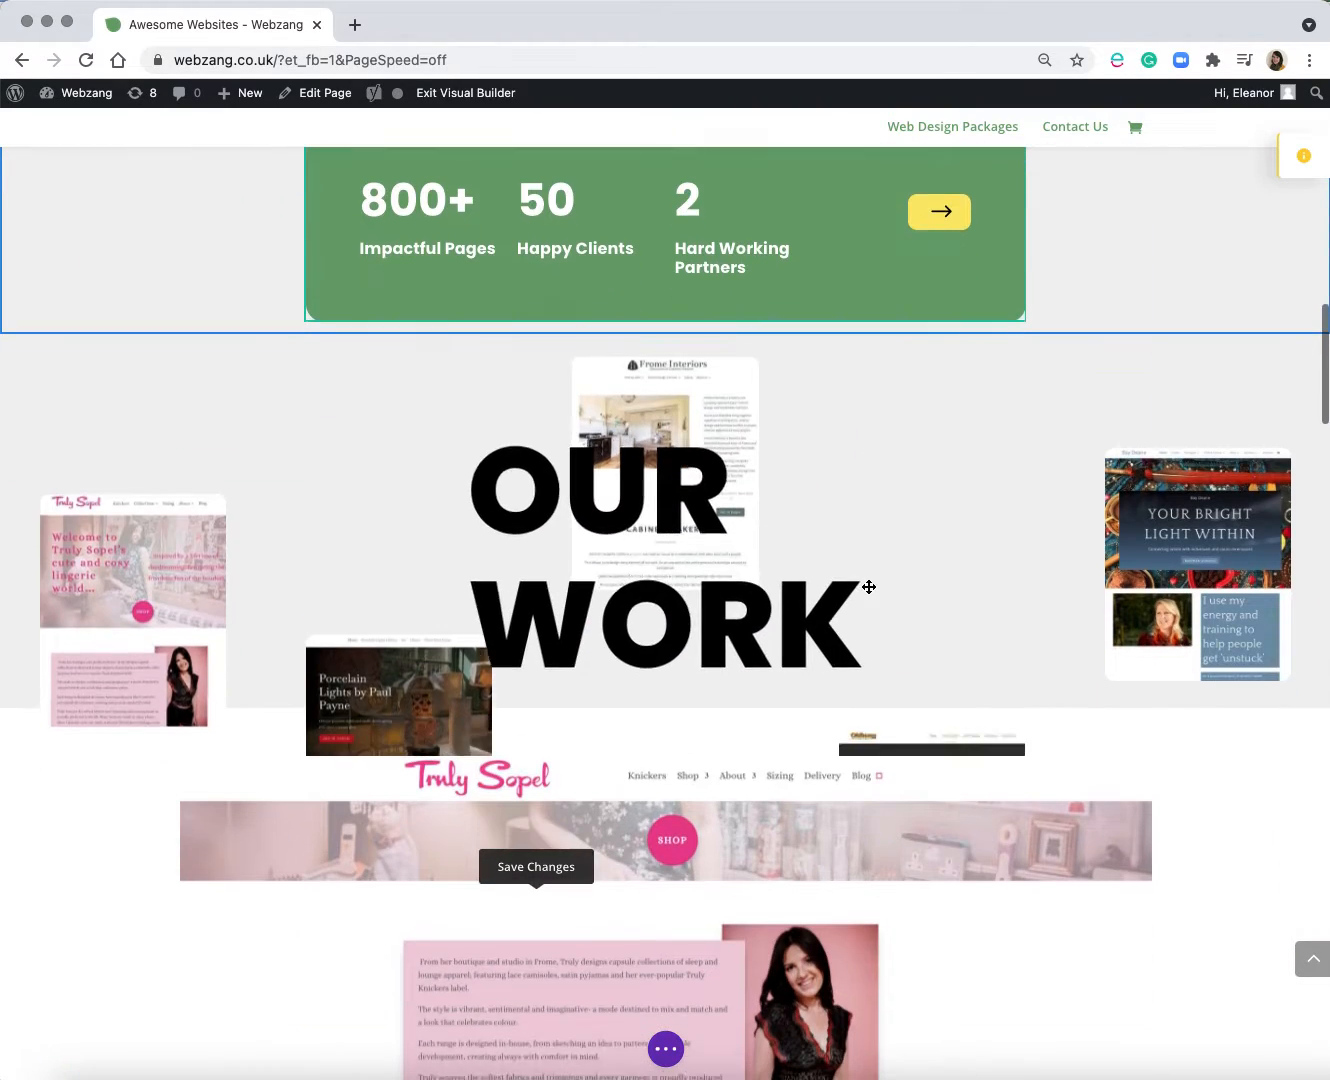
pyautogui.scroll(-10, 869, 595)
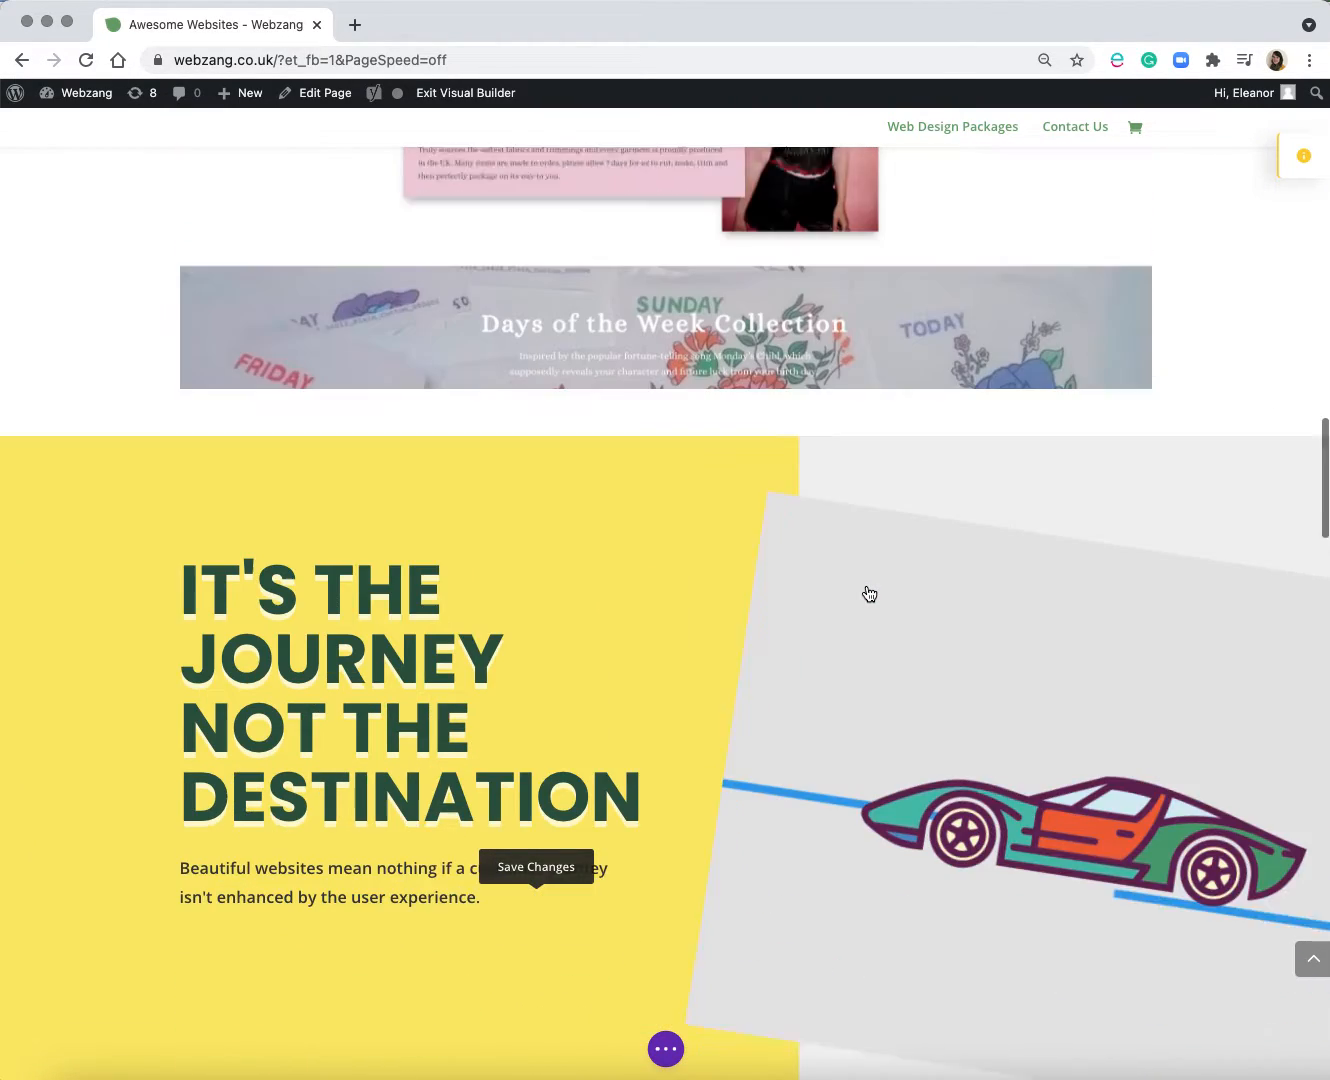
pyautogui.scroll(-6, 868, 594)
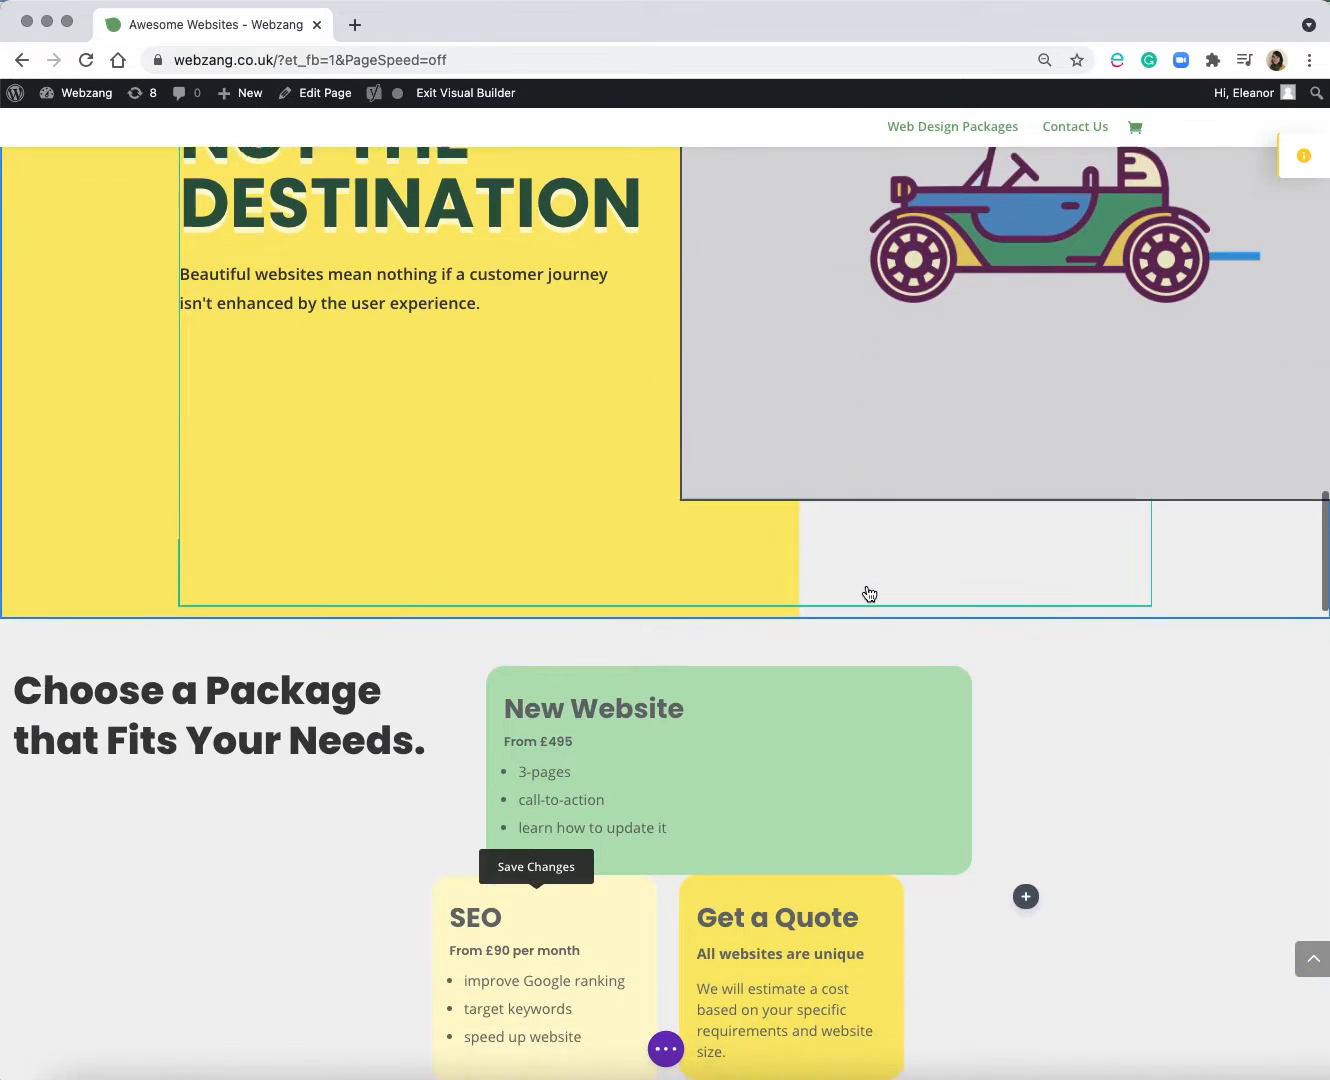
pyautogui.scroll(-9, 869, 595)
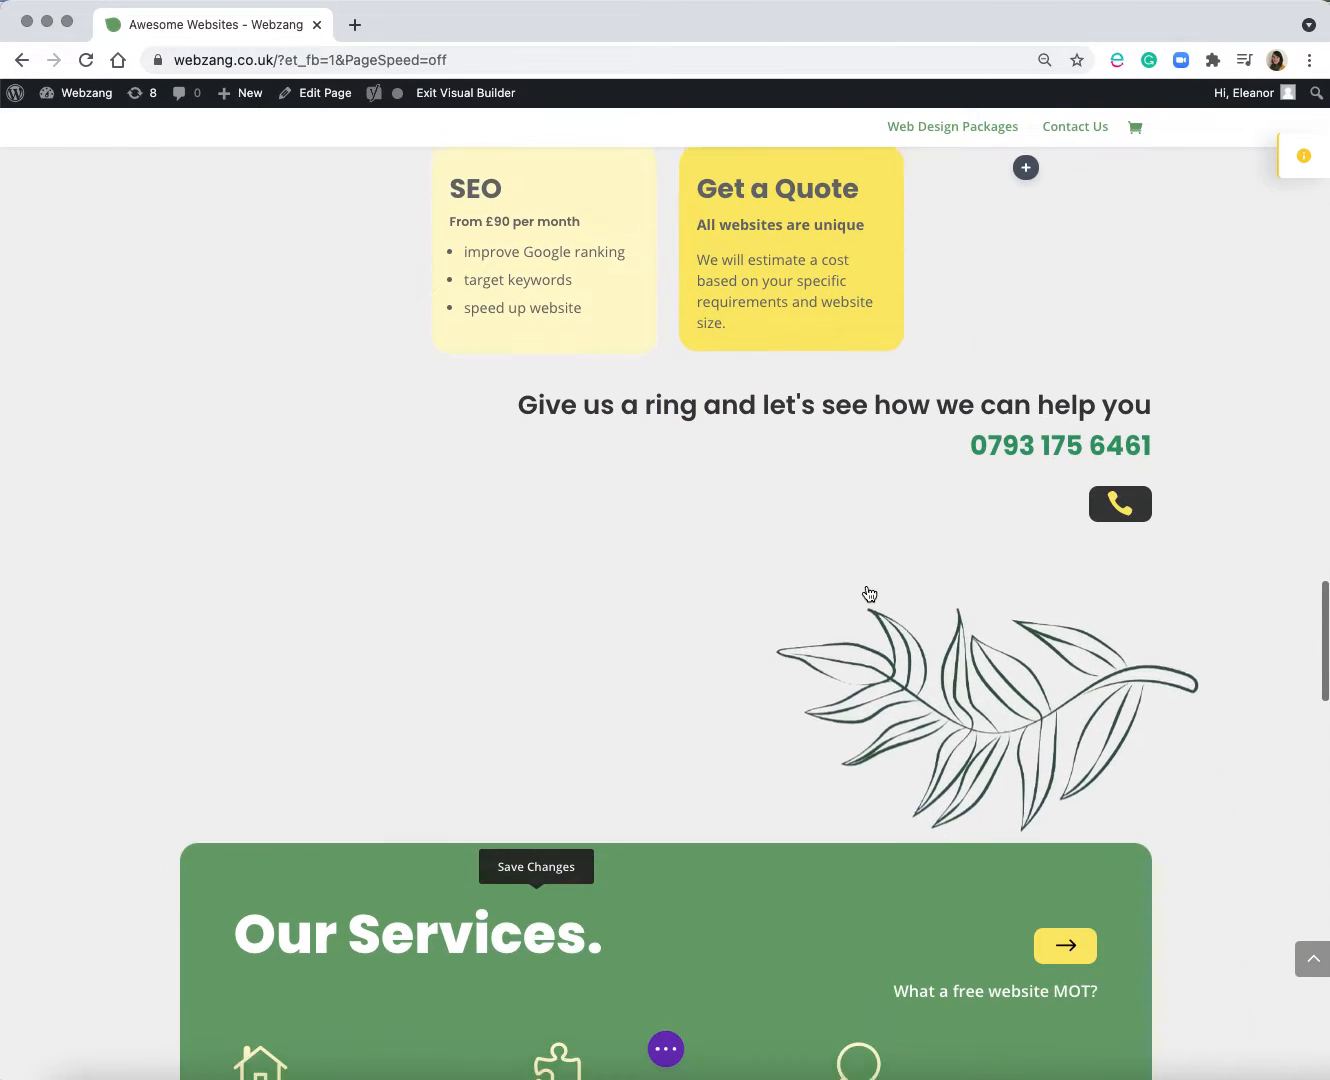
pyautogui.scroll(-9, 869, 594)
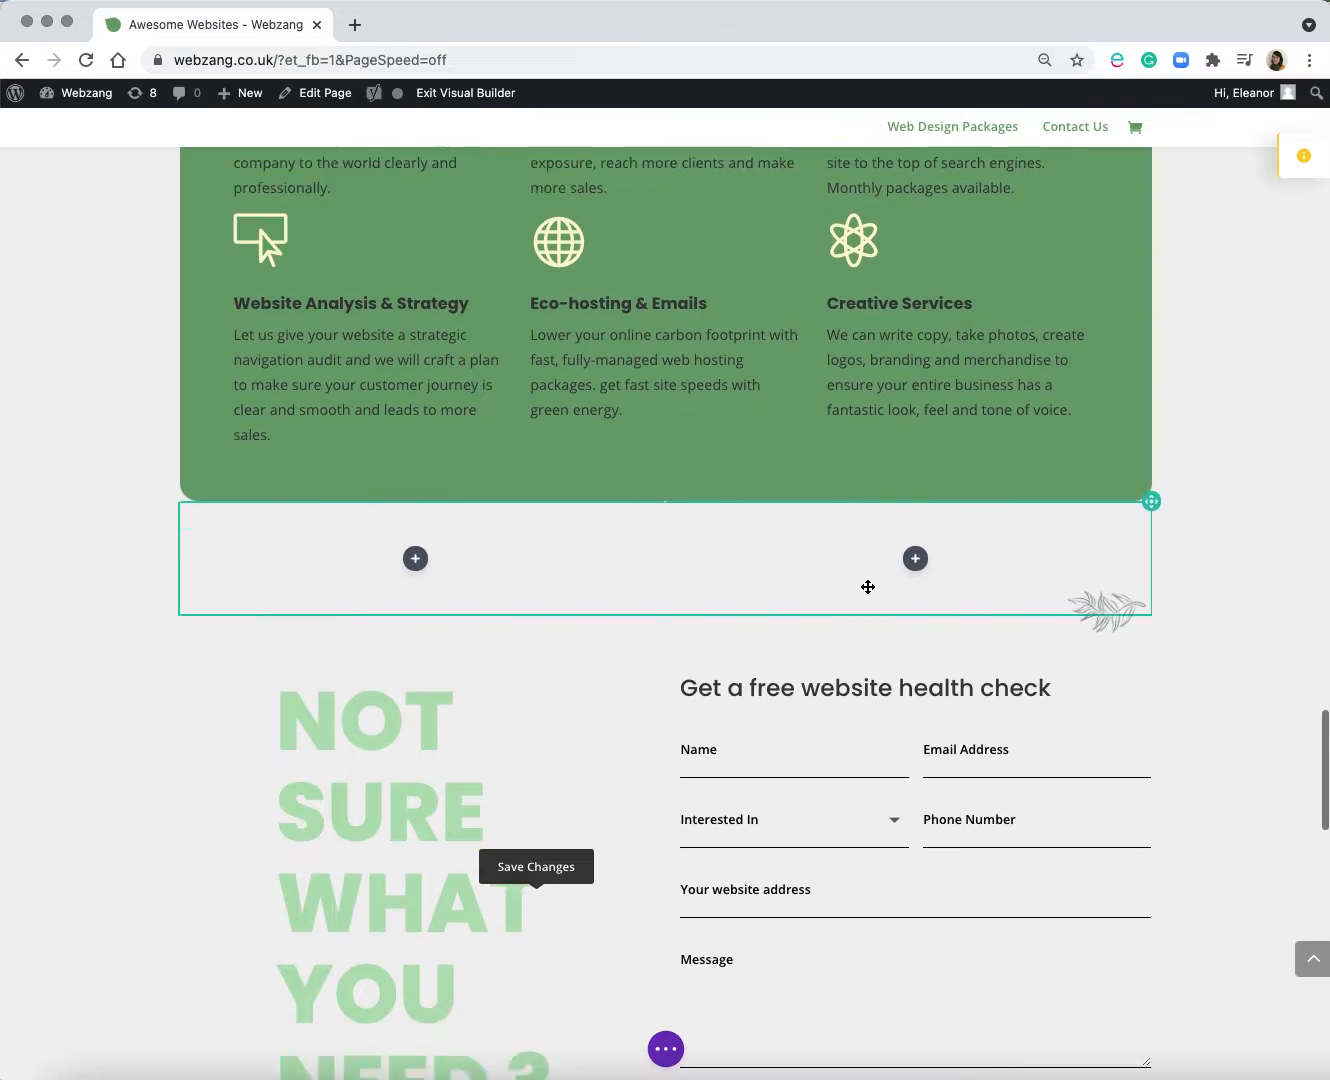
pyautogui.scroll(20, 868, 595)
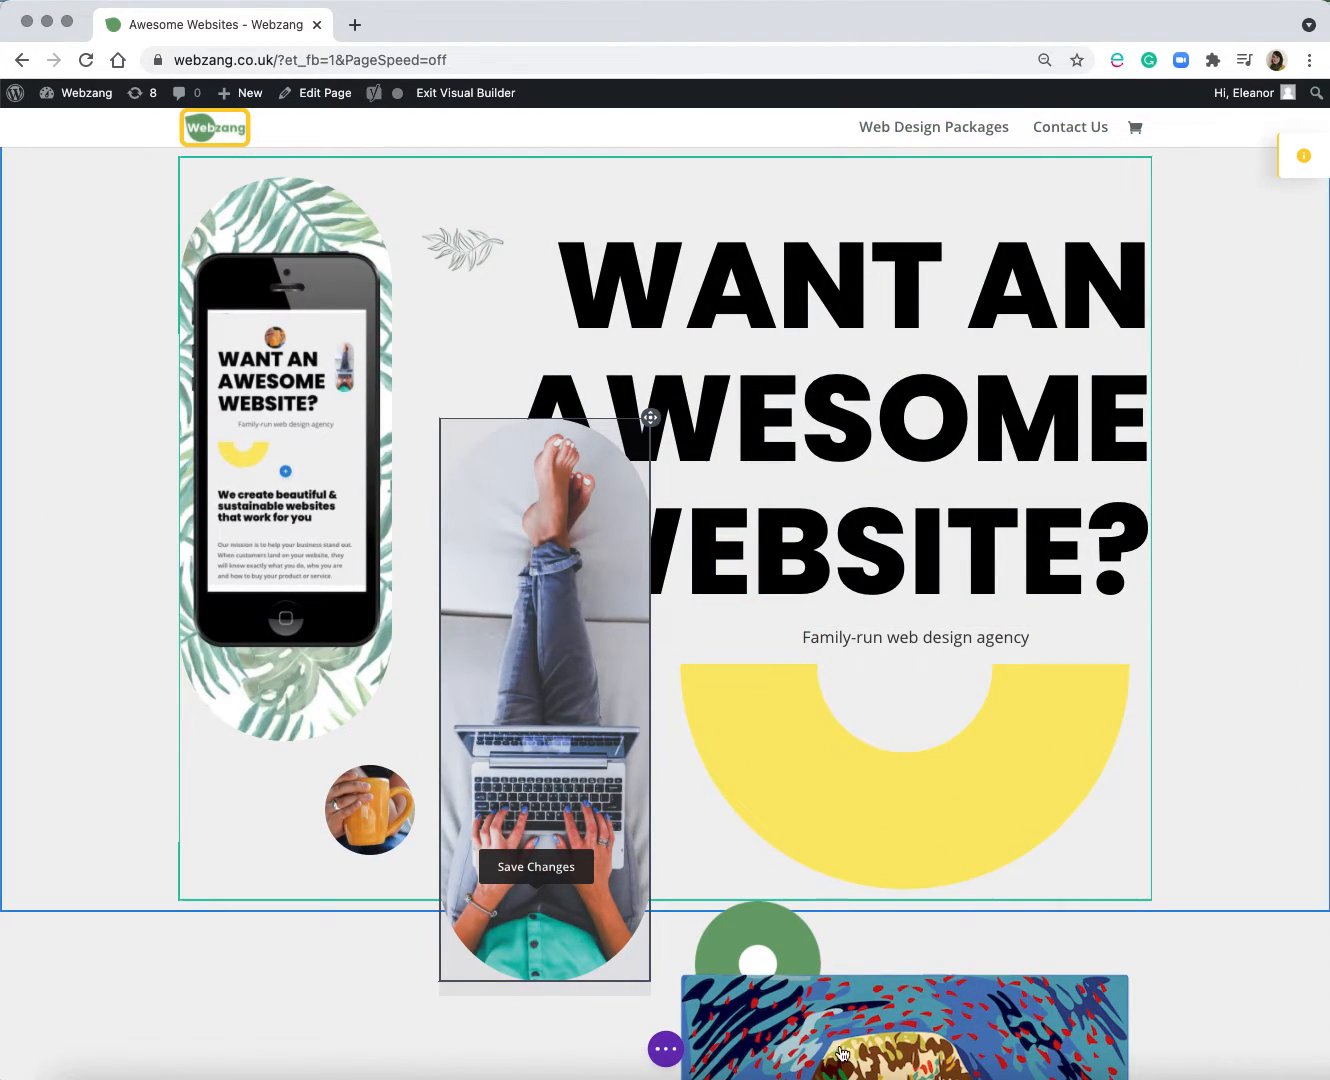
# Show the builder's page controls and save the page.
pyautogui.click(665, 1051)
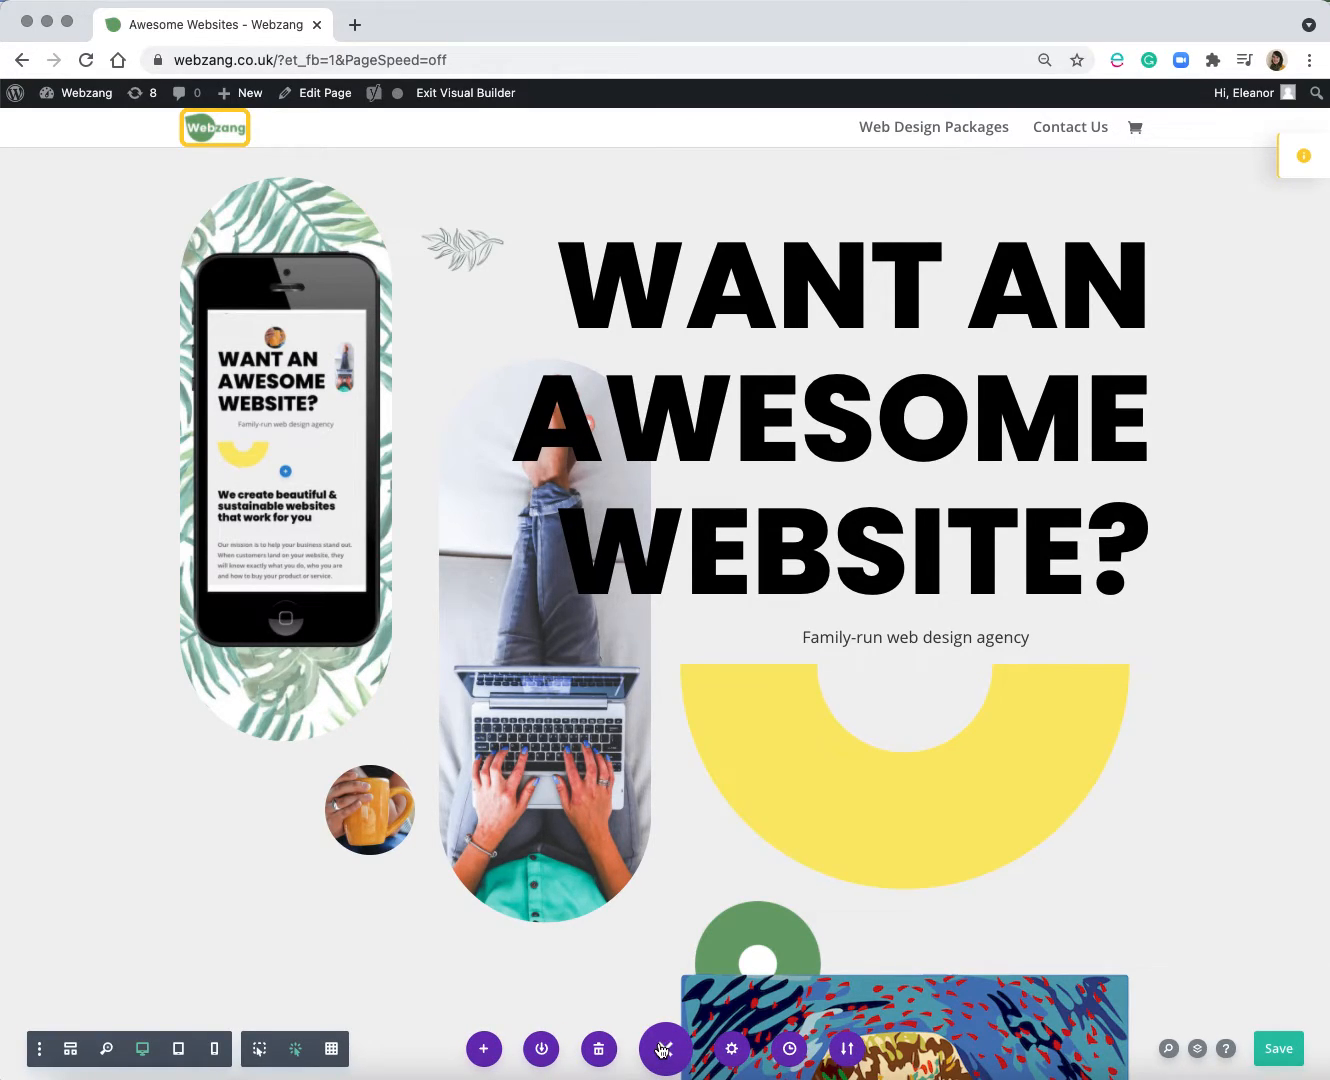
pyautogui.click(1285, 1049)
# Preview the page in tablet and phone view, check the available device presets, and return to desktop view.
pyautogui.click(179, 1051)
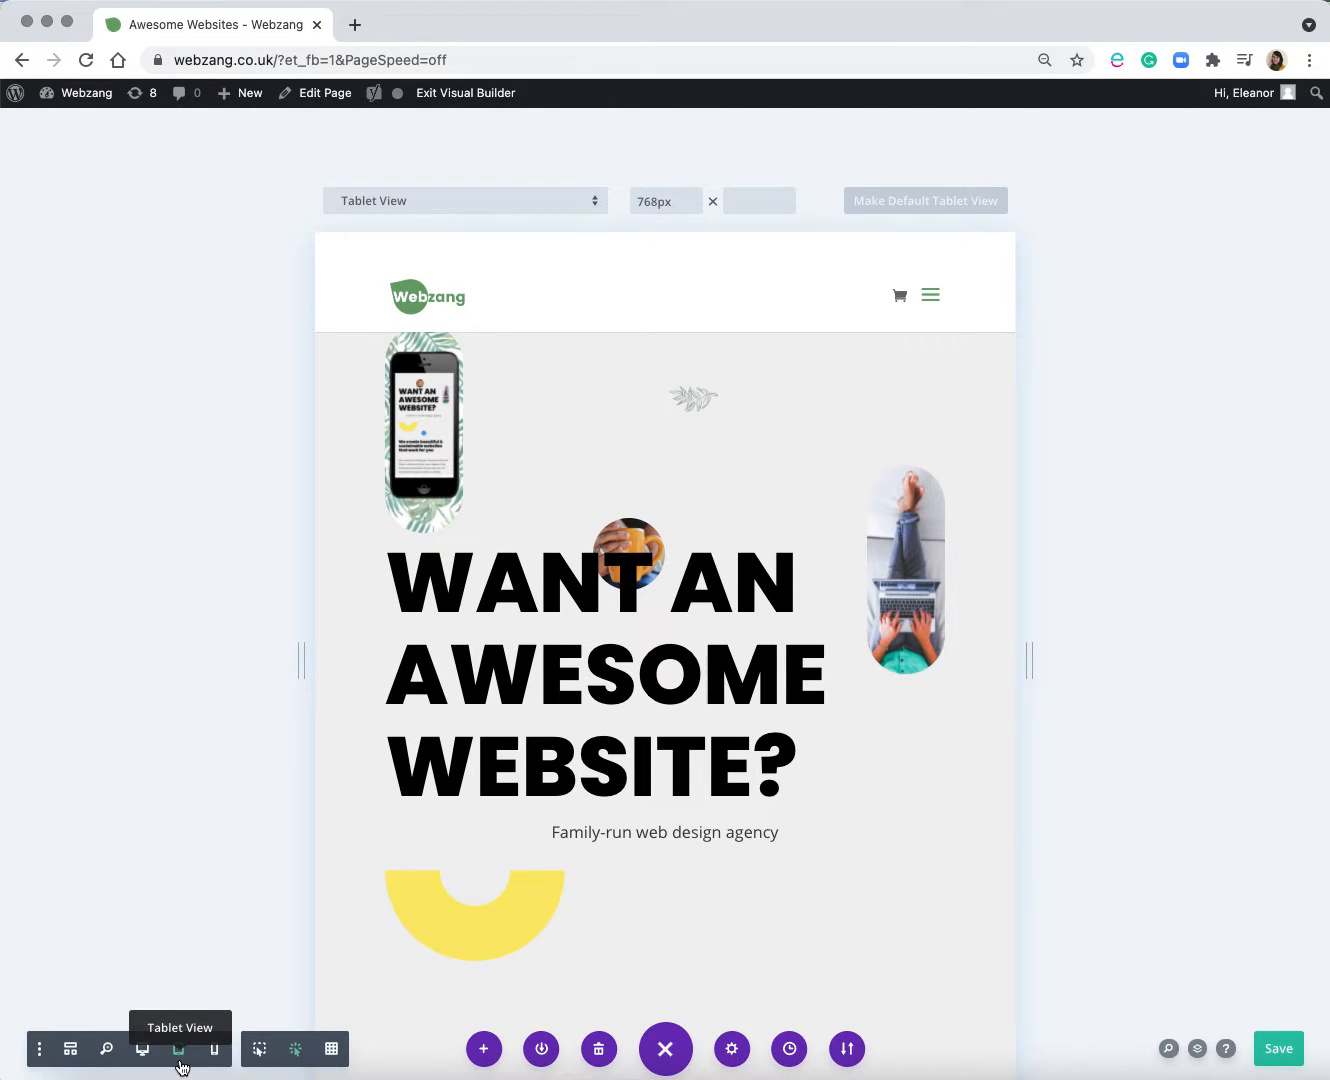
pyautogui.click(216, 1051)
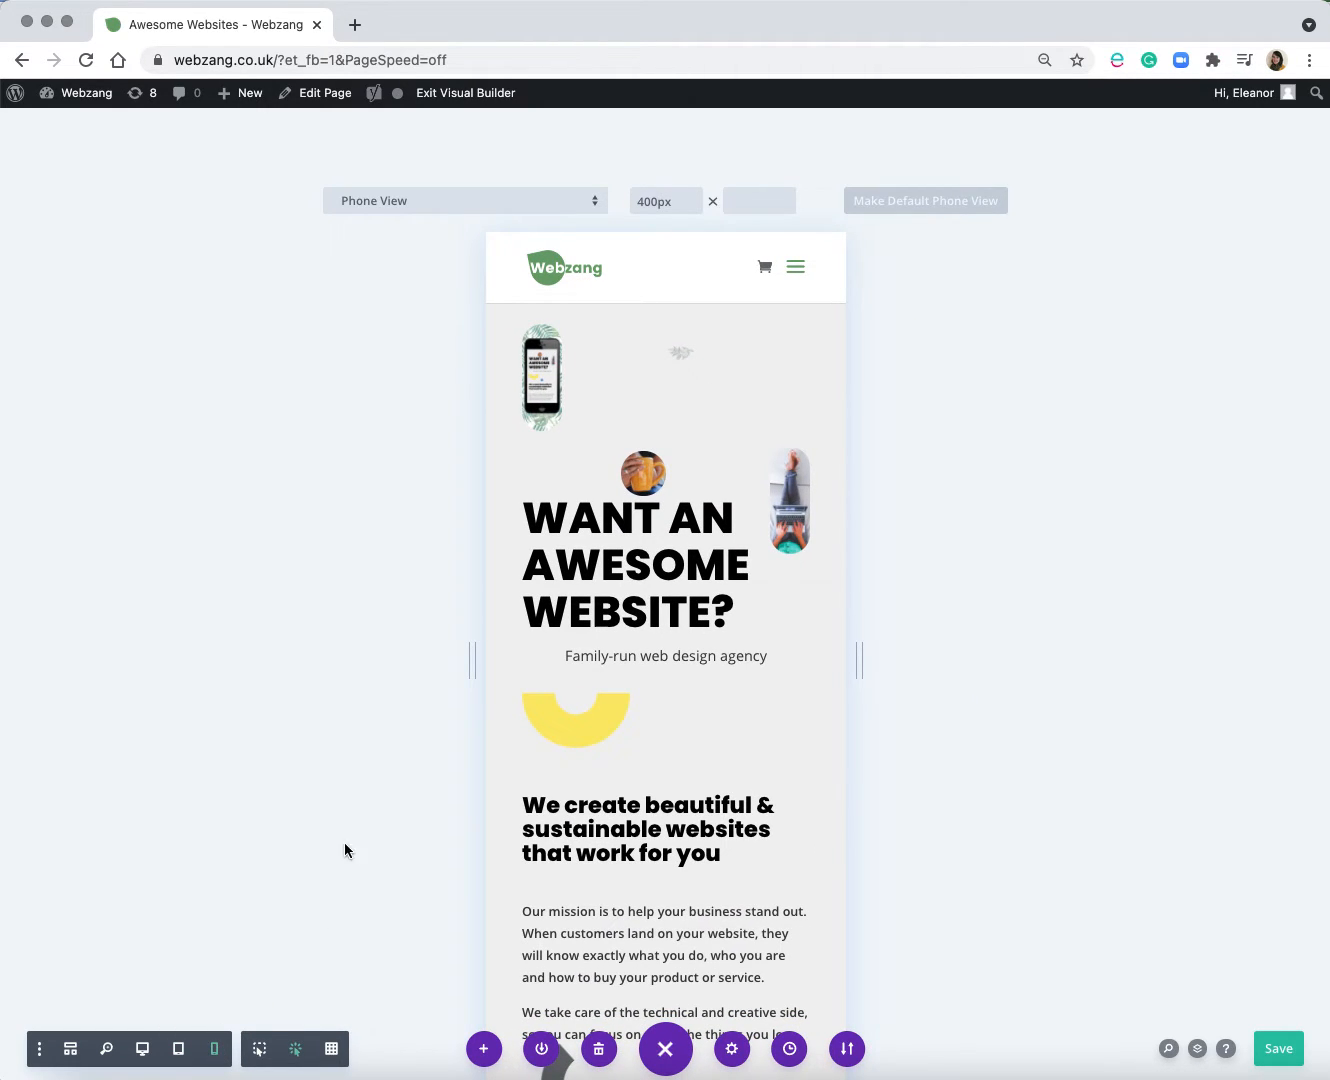
pyautogui.click(595, 202)
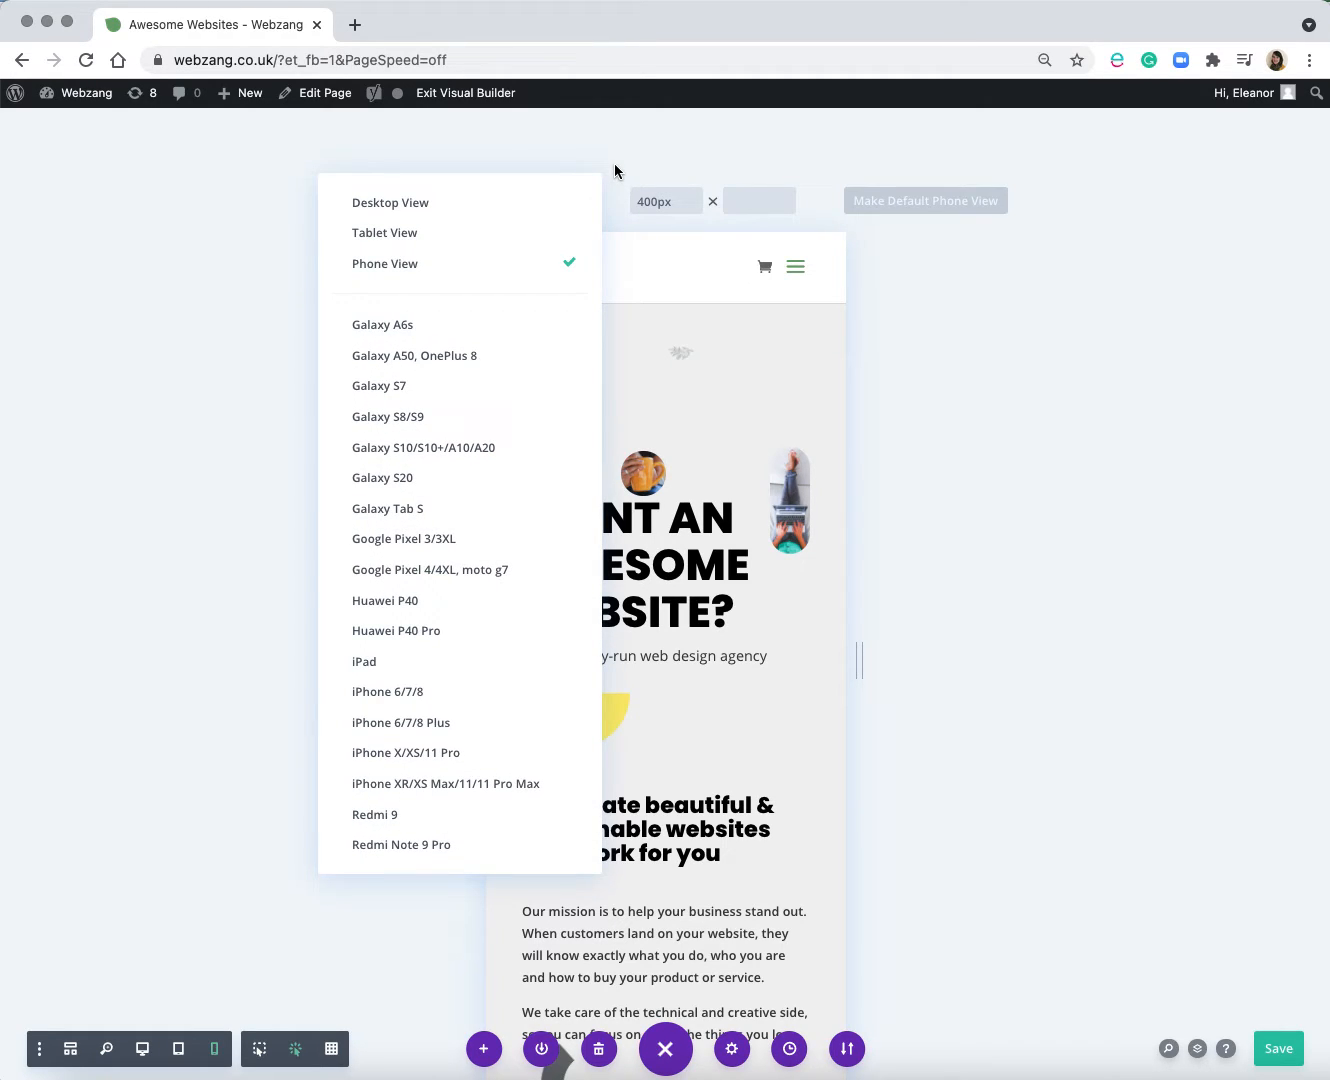
pyautogui.click(615, 163)
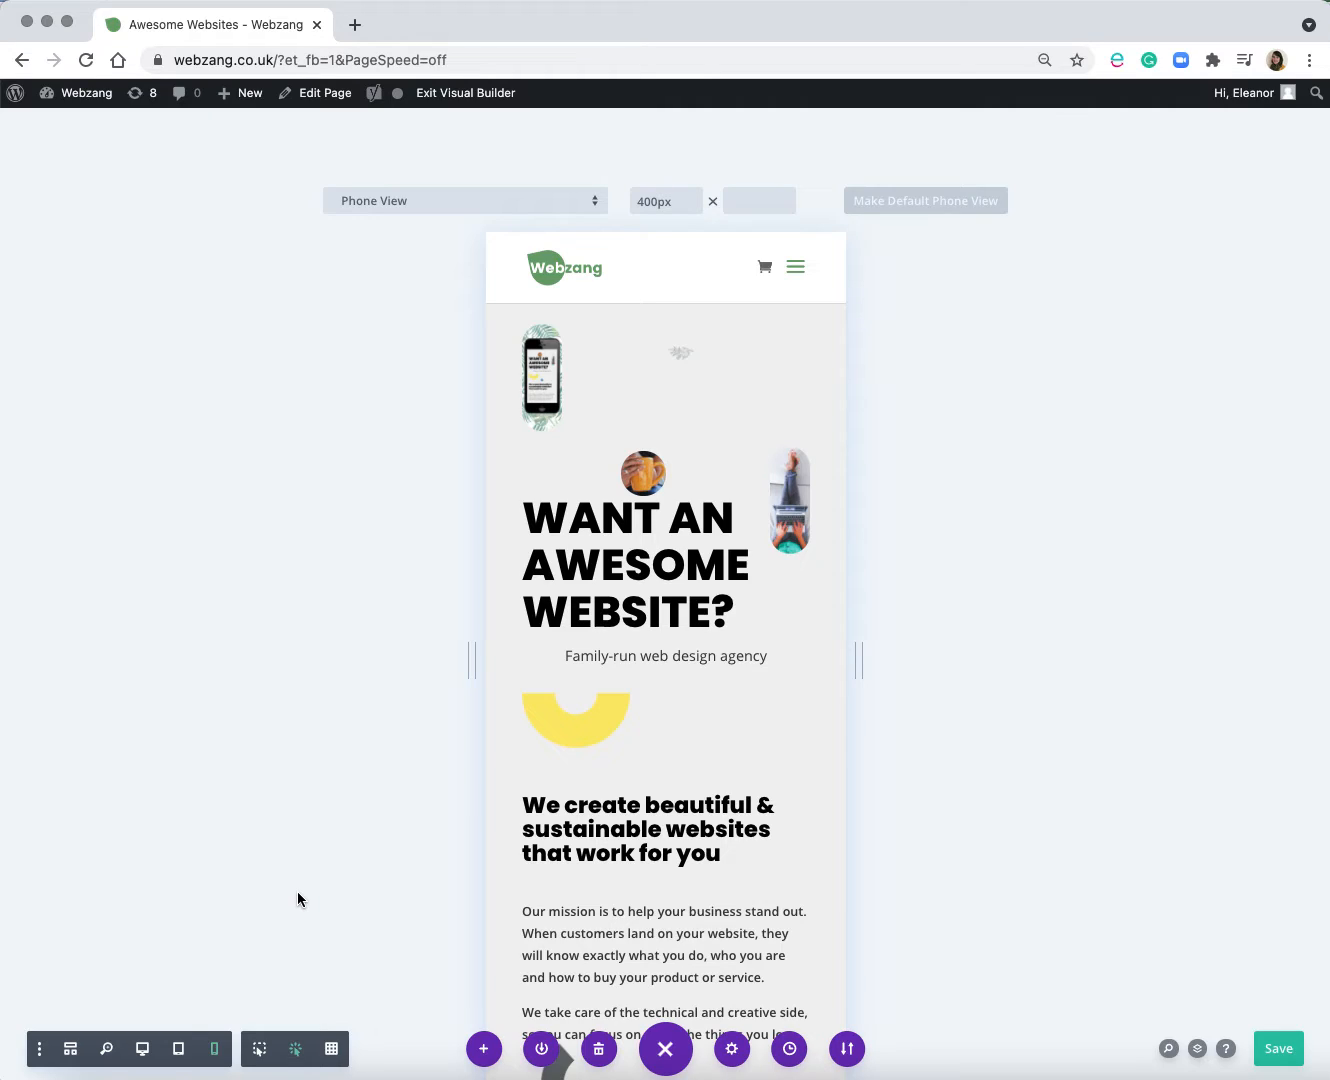
pyautogui.click(143, 1049)
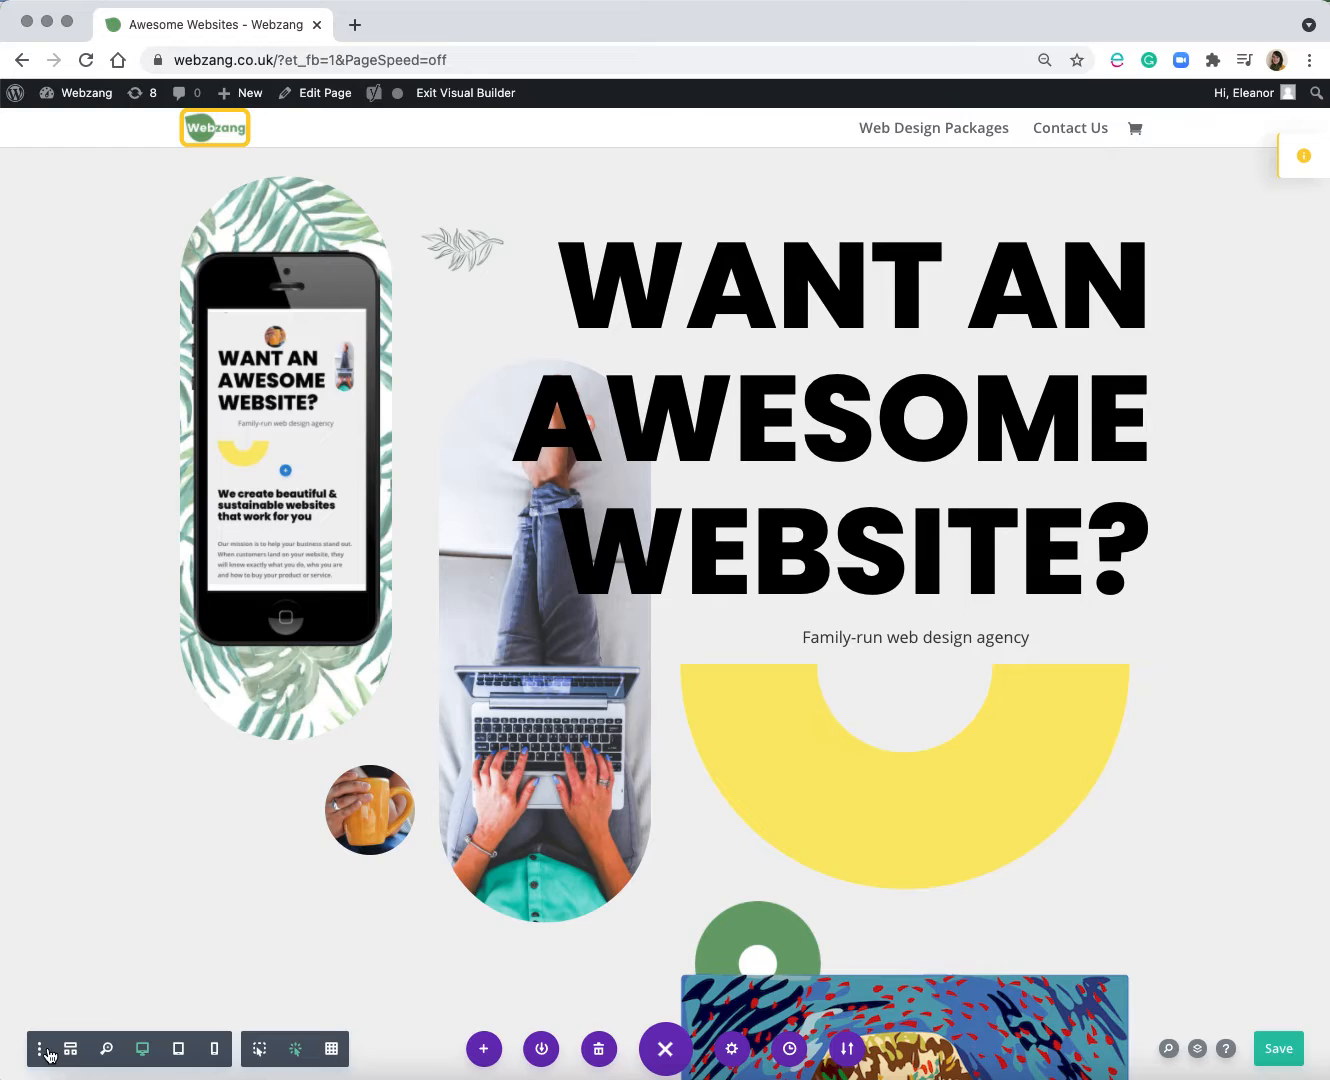
# Check the coffee cup image's admin label in wireframe view and return to desktop view.
pyautogui.click(68, 1050)
pyautogui.click(69, 1048)
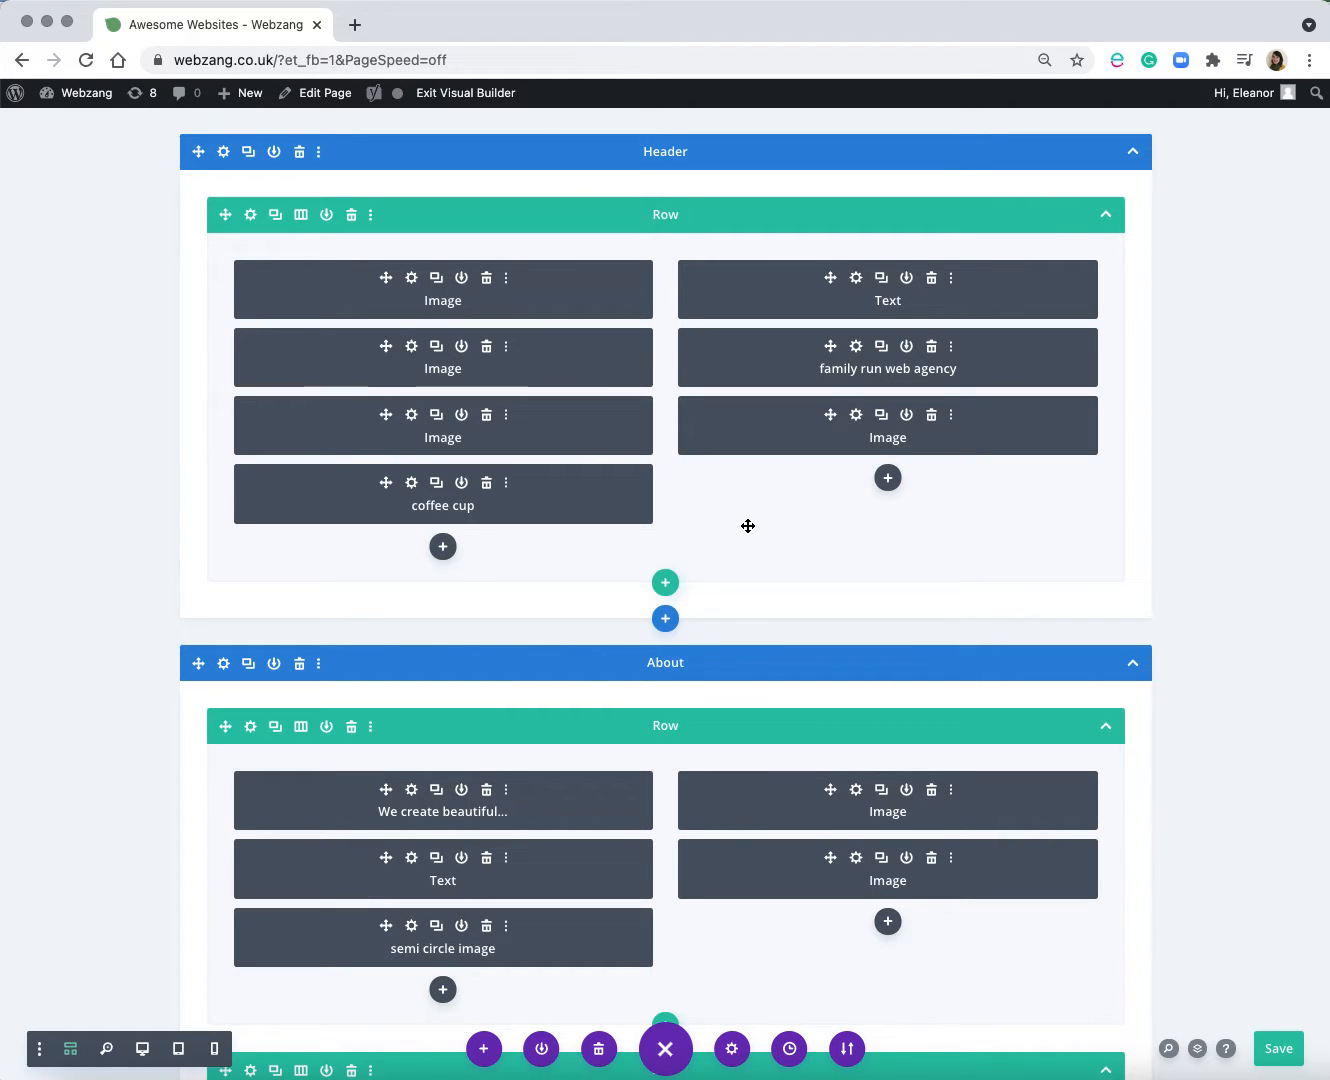
pyautogui.click(412, 485)
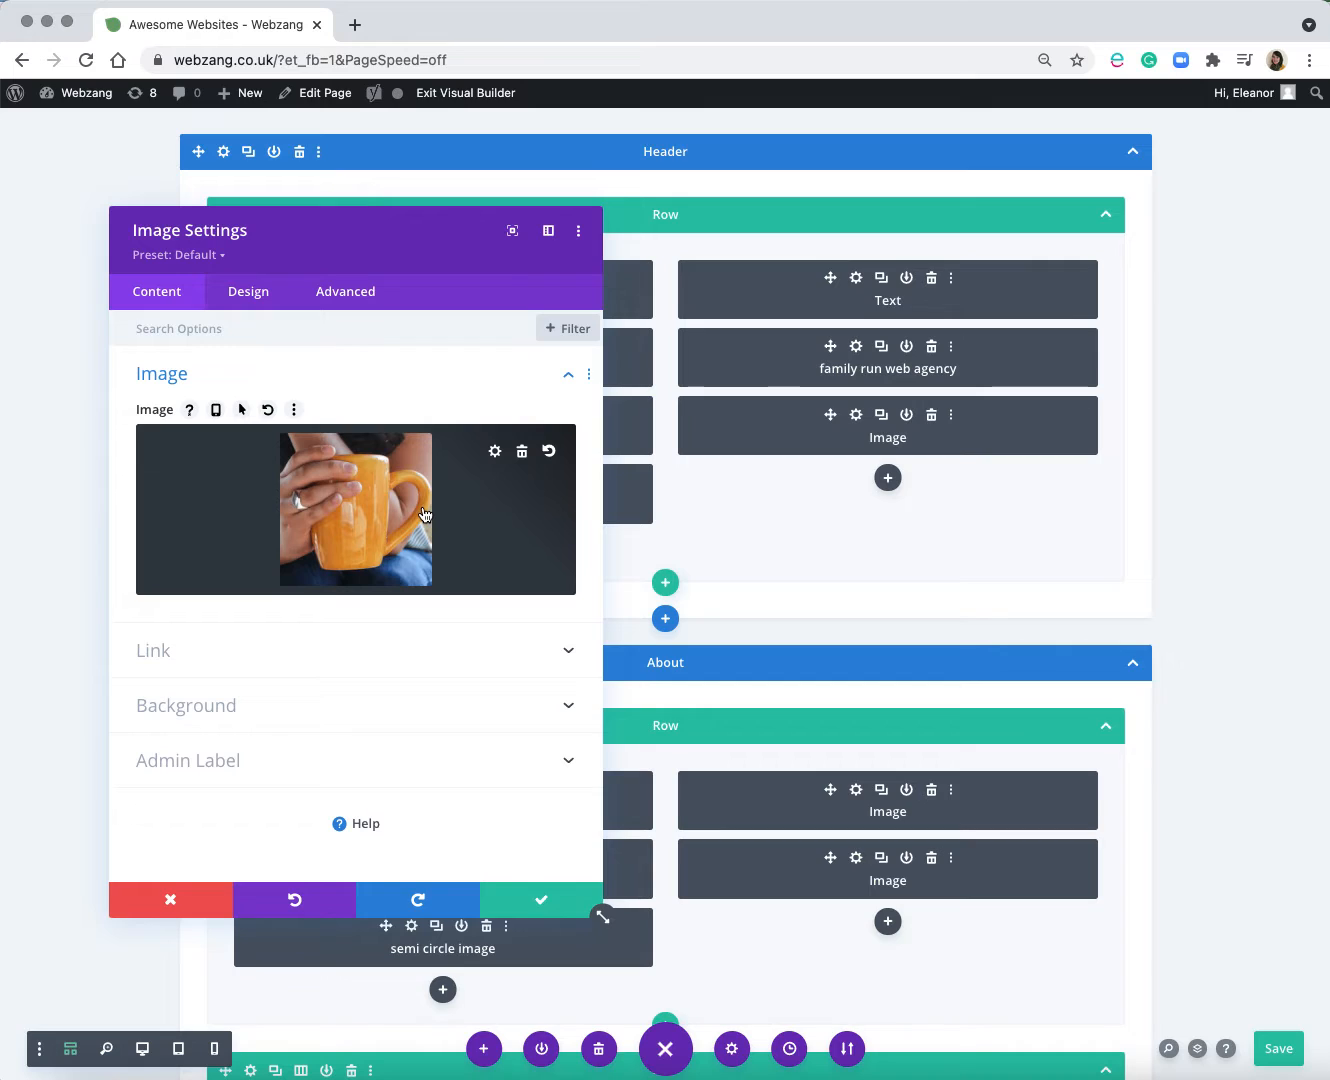
pyautogui.click(570, 760)
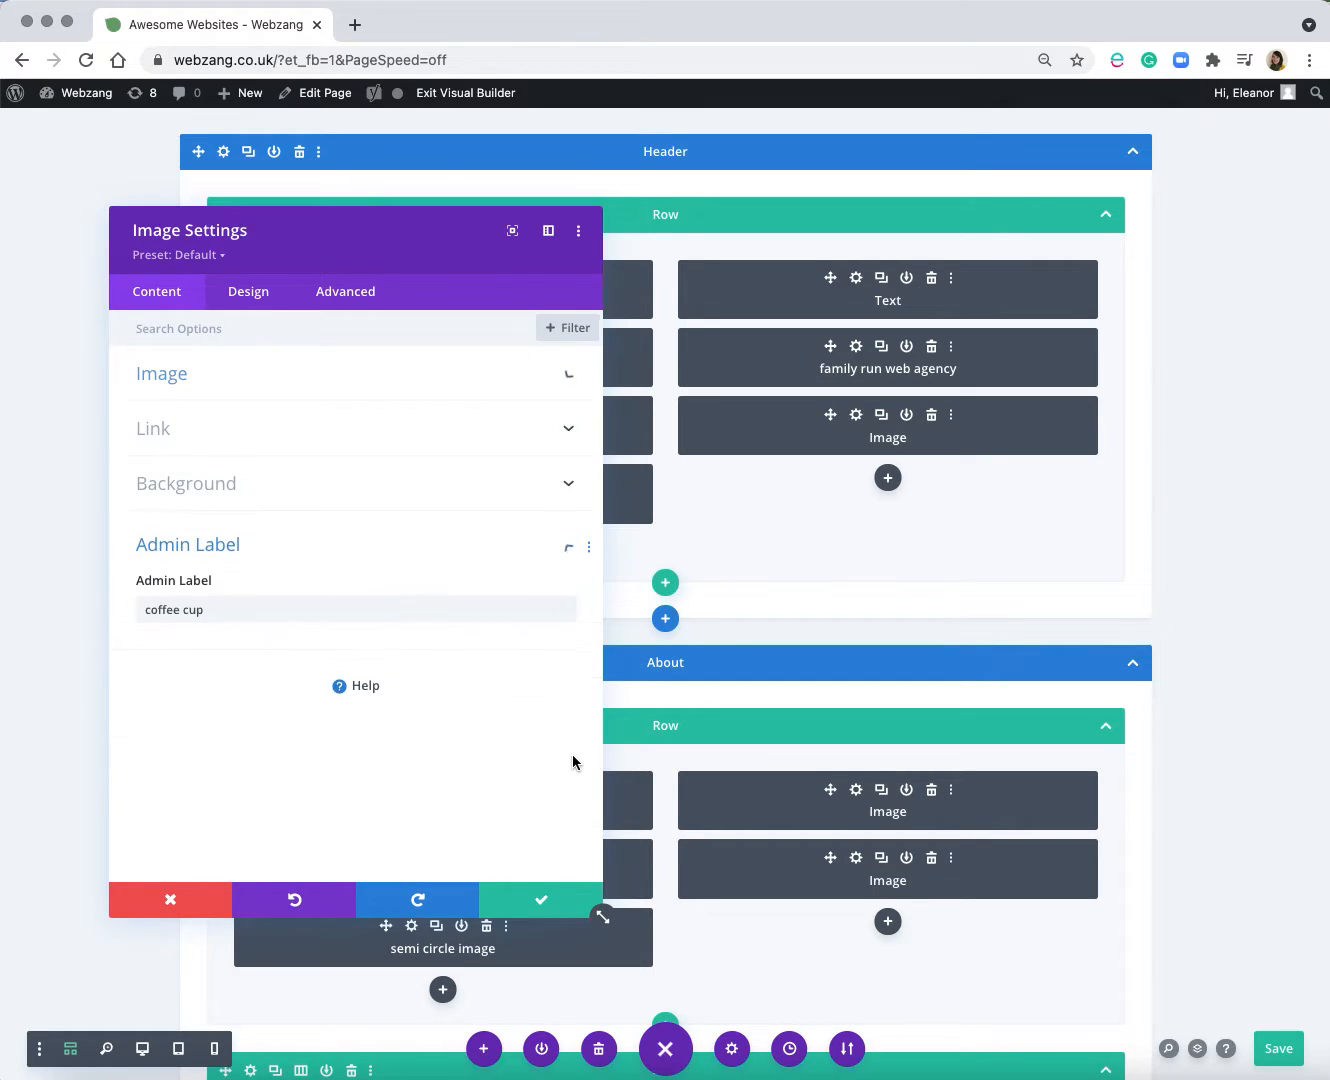
pyautogui.click(561, 550)
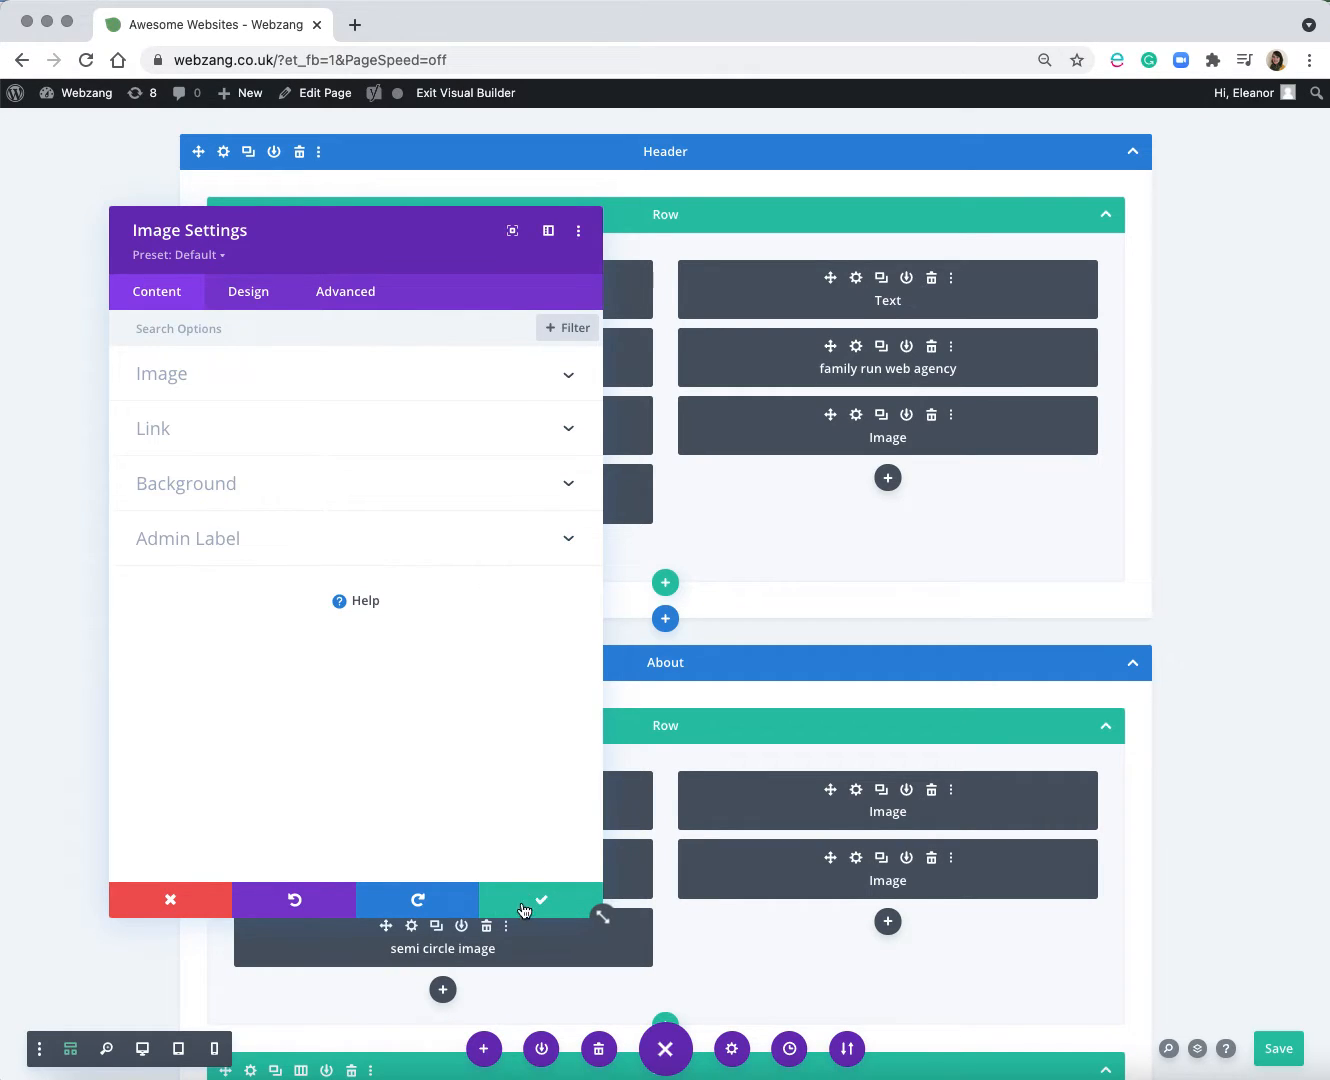
pyautogui.click(557, 913)
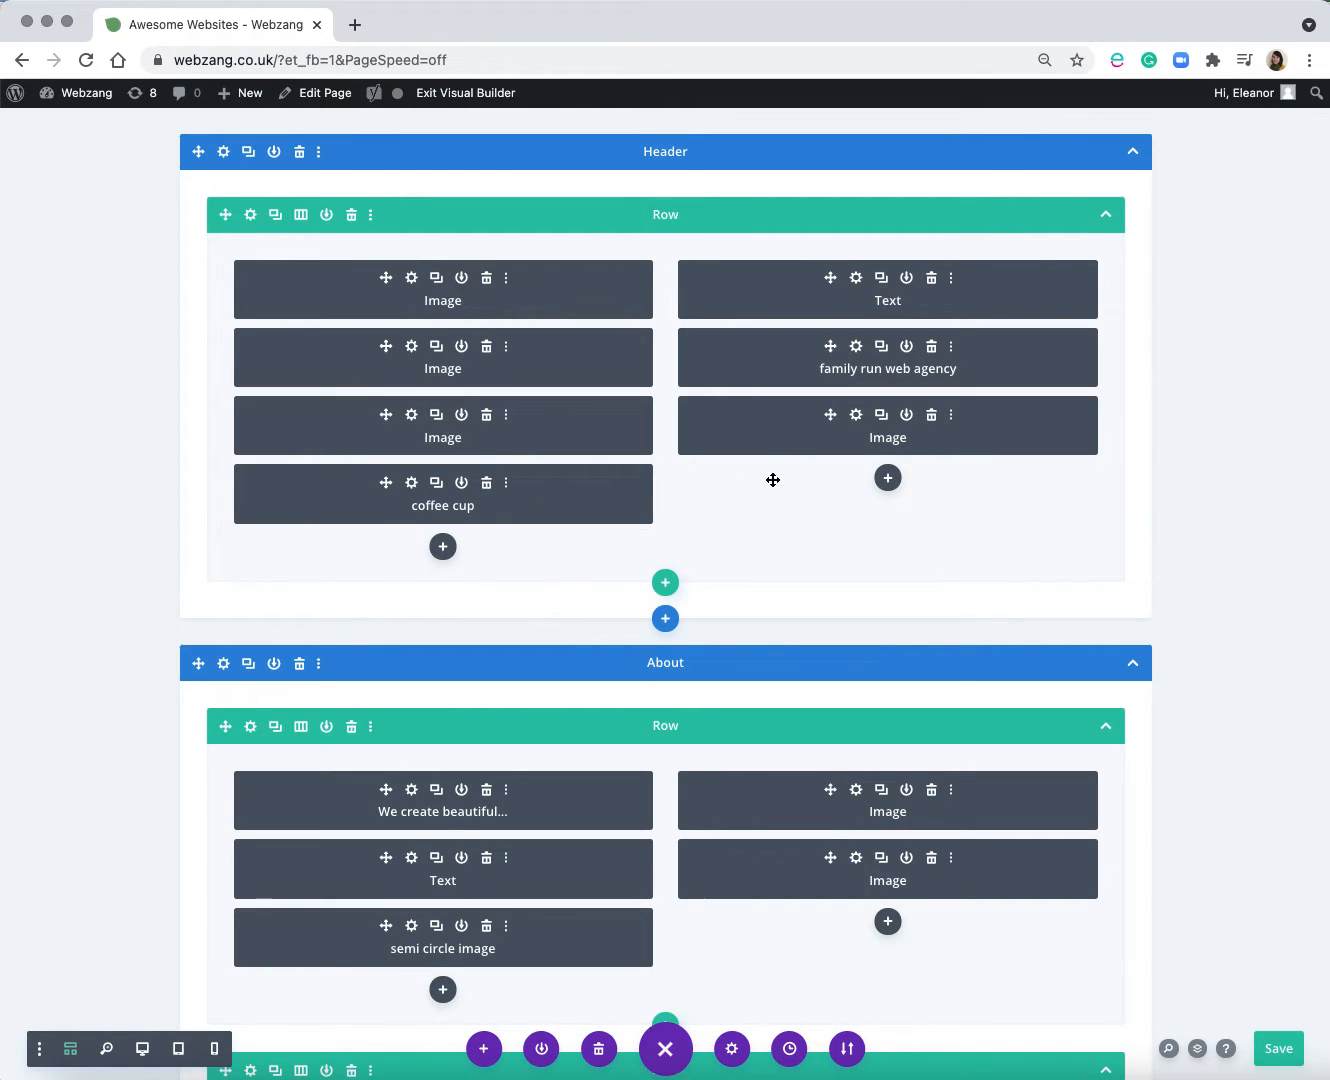
pyautogui.click(143, 1050)
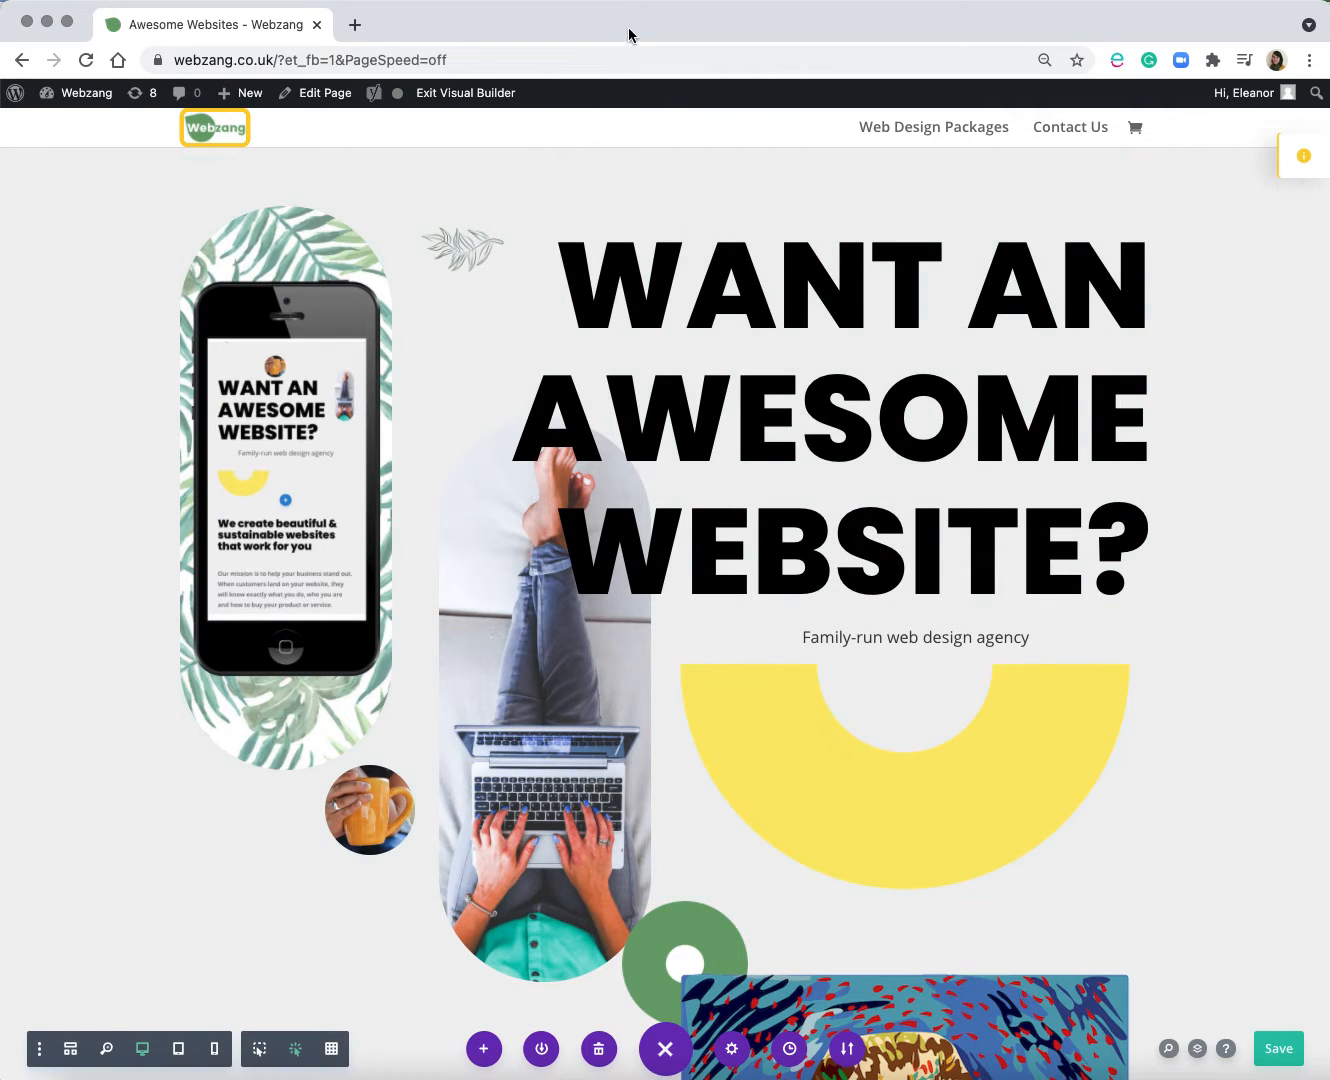
# Open the live Awesome Websites page at webzang.co.uk in a new browser tab.
pyautogui.click(356, 25)
pyautogui.write('webzamn')
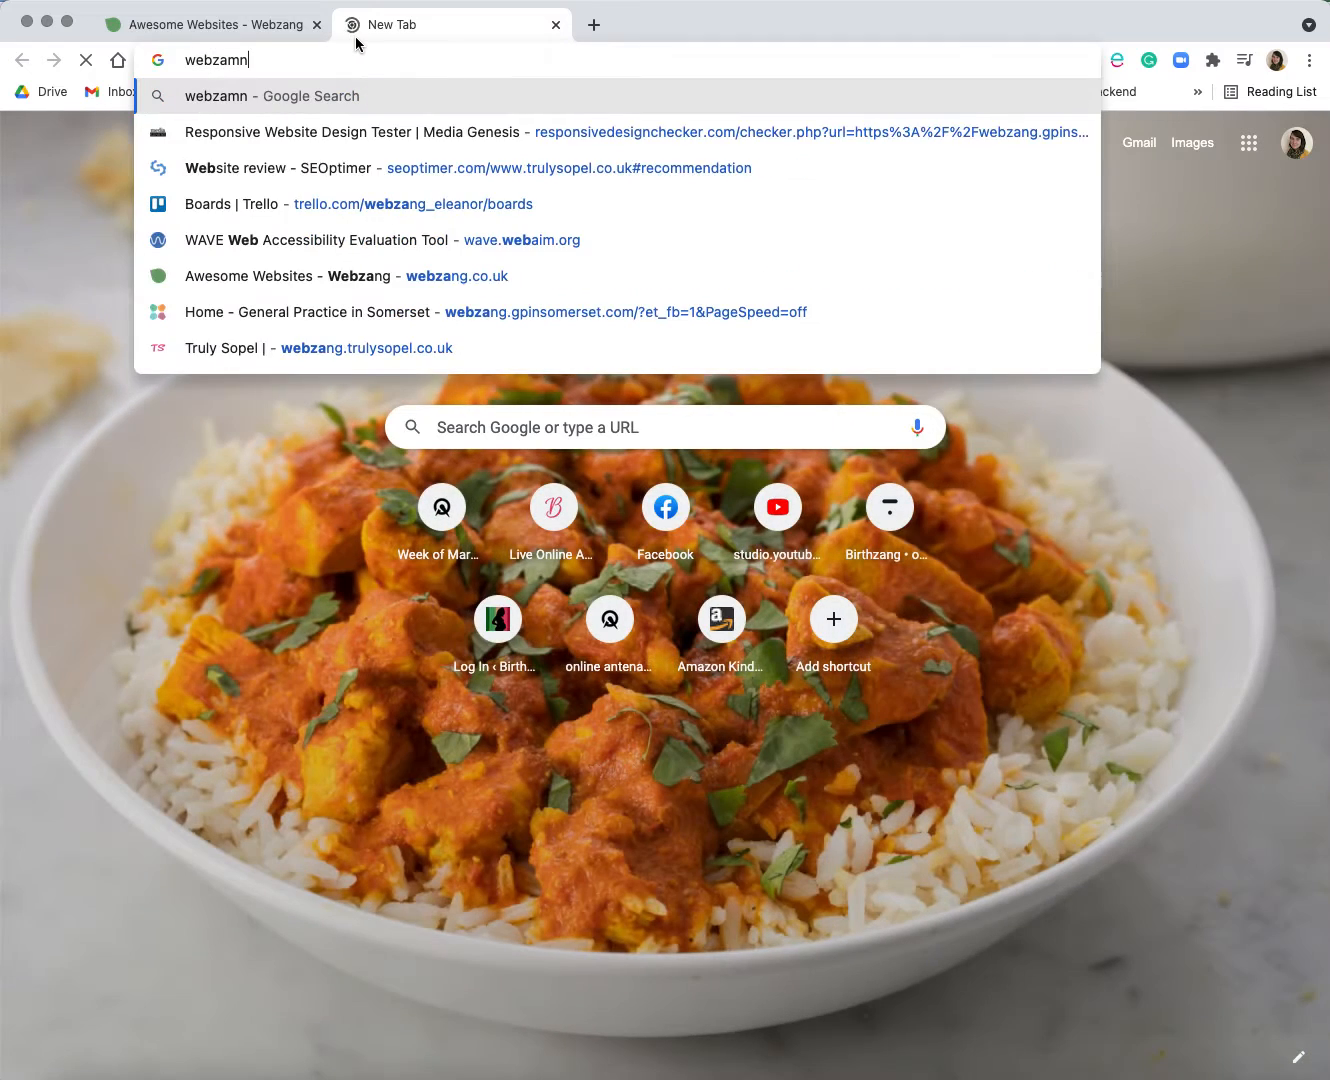
pyautogui.press('BackSpace')
pyautogui.press('BackSpace')
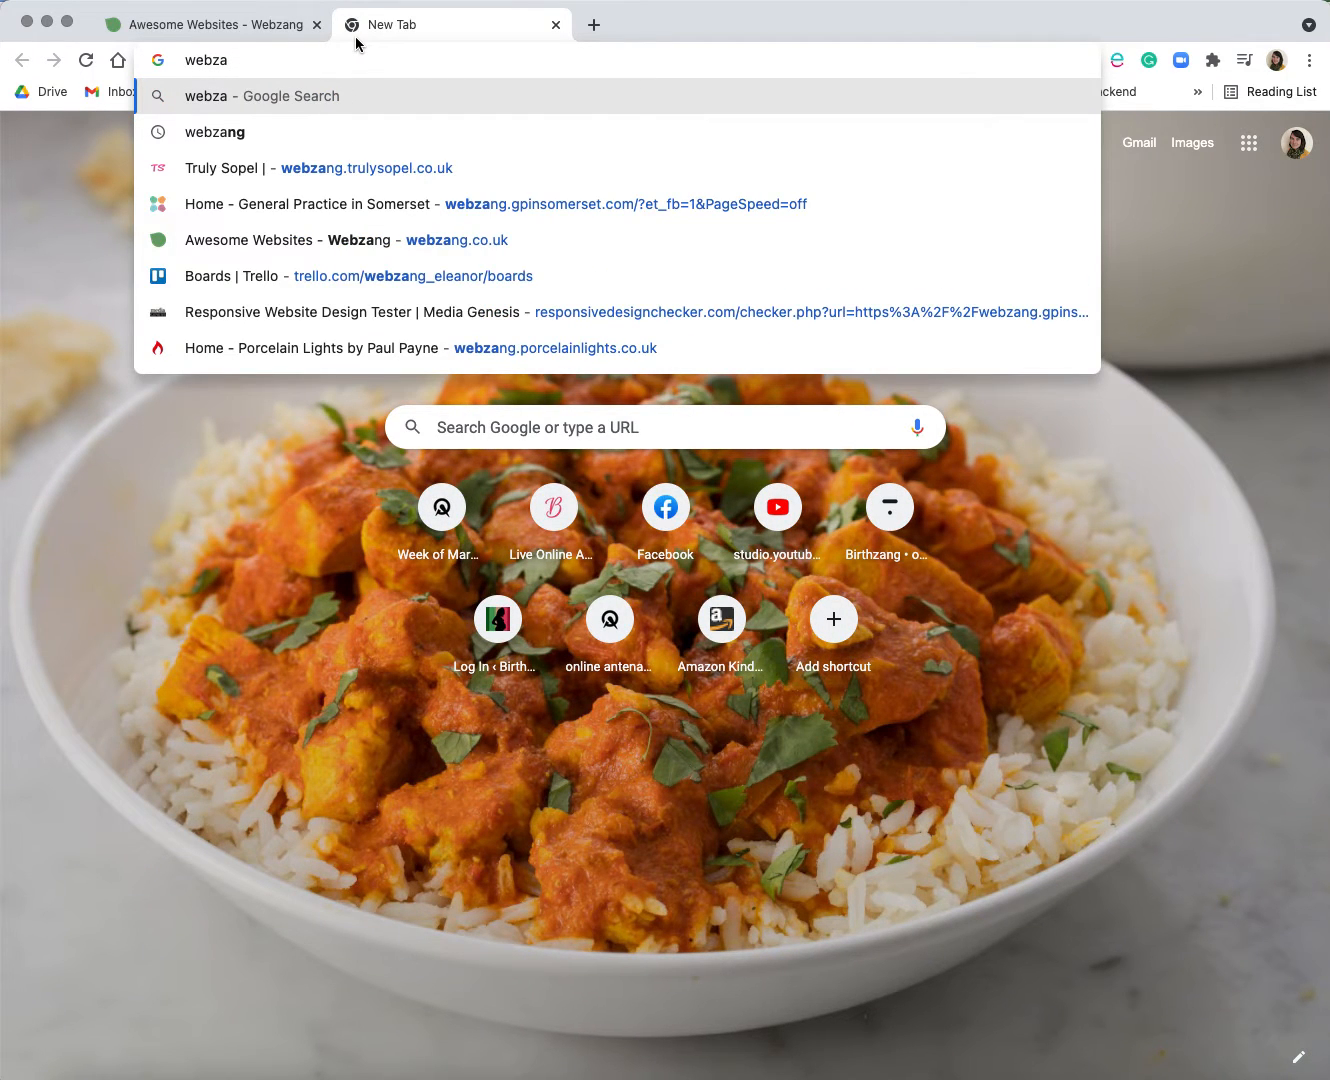
pyautogui.press('Down')
pyautogui.press('Down')
pyautogui.press('Down')
pyautogui.press('Down')
pyautogui.press('Return')
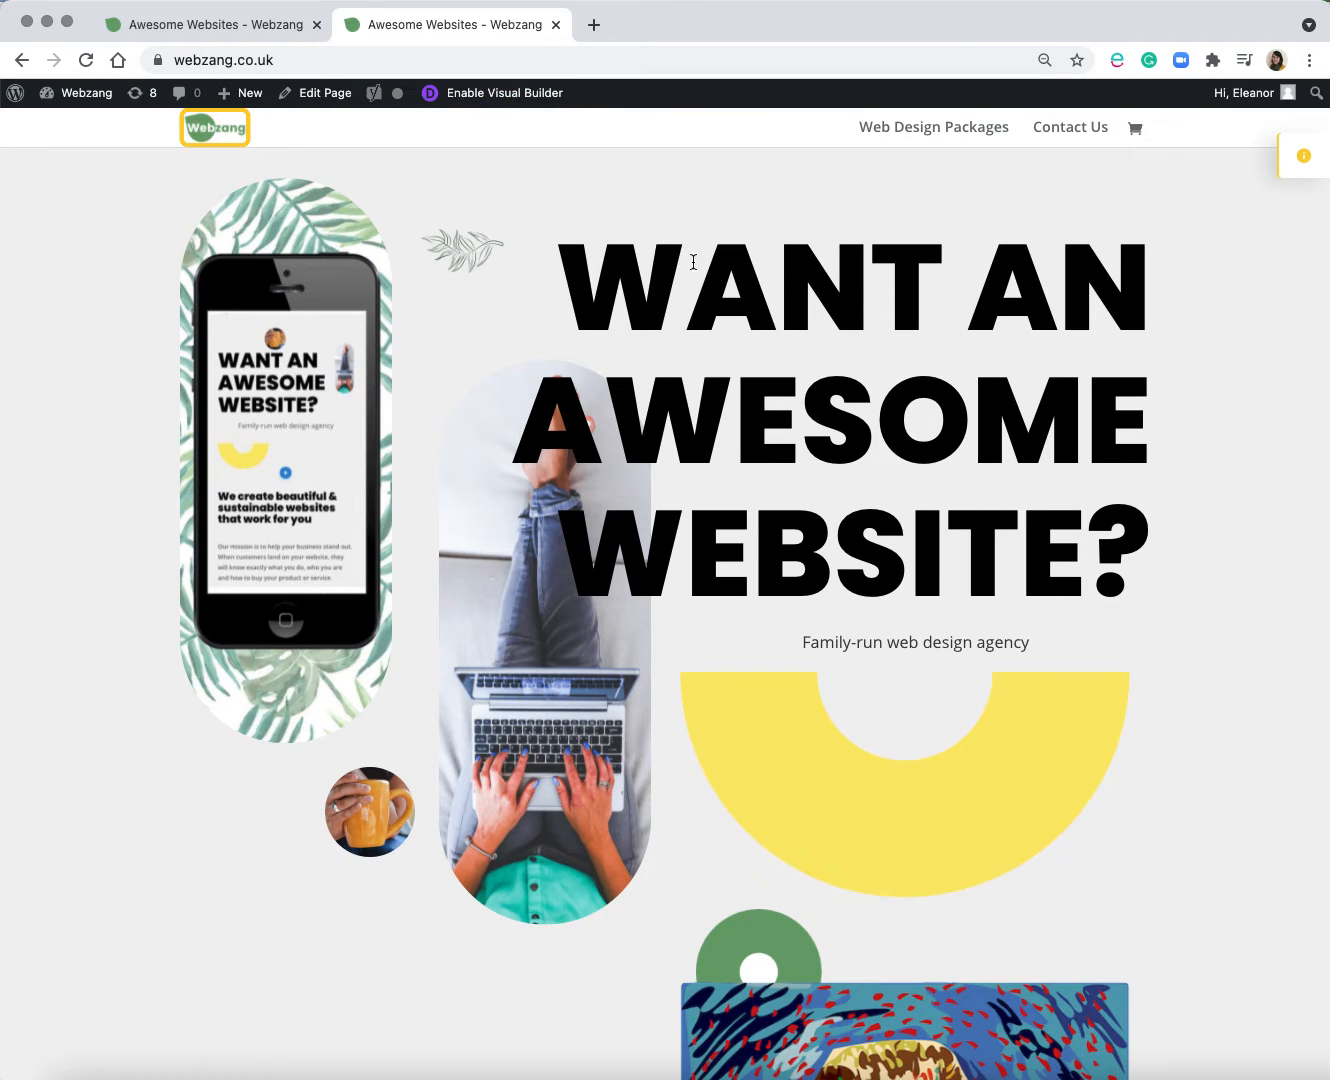
# Enable the Visual Builder from the live Awesome Websites page, then exit it to return to the published view.
pyautogui.scroll(-10, 633, 594)
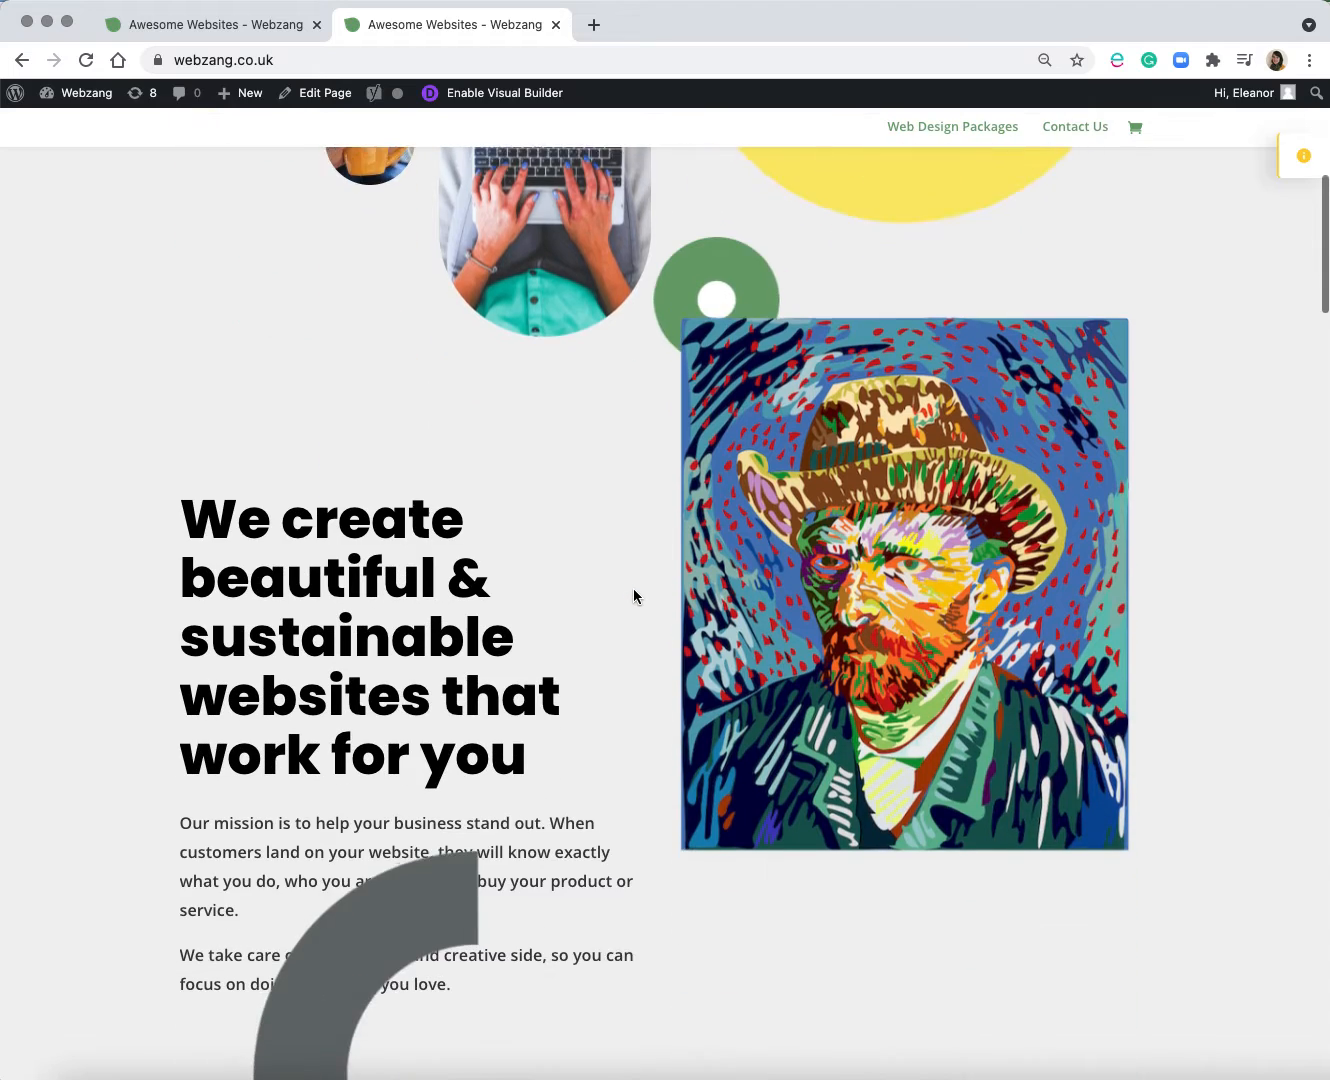
pyautogui.scroll(3, 632, 594)
pyautogui.scroll(10, 633, 594)
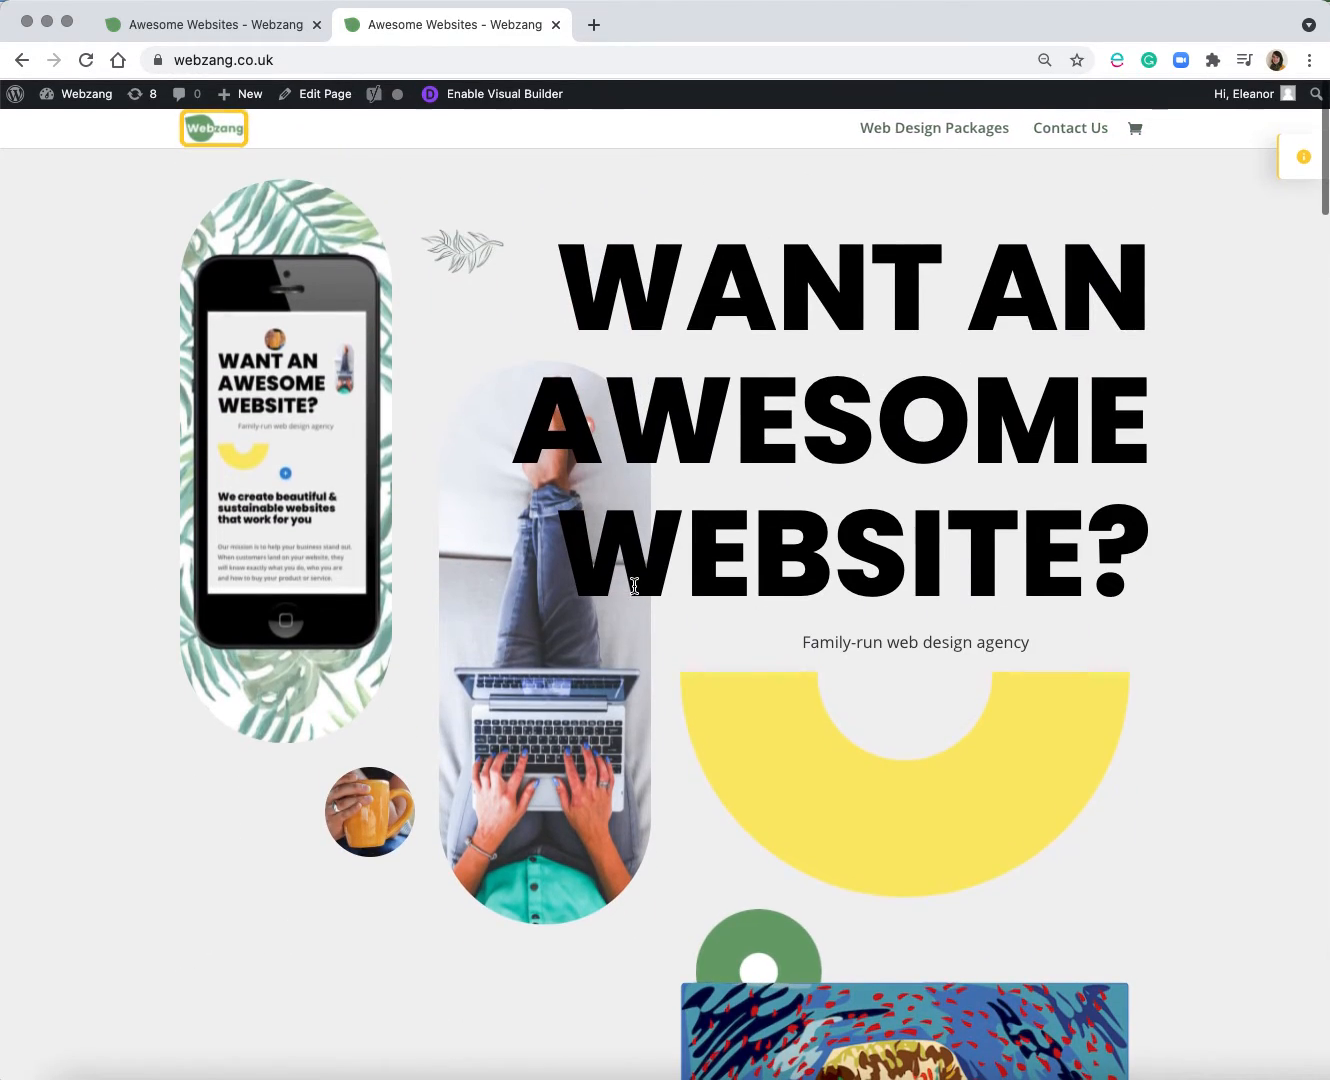
pyautogui.click(497, 100)
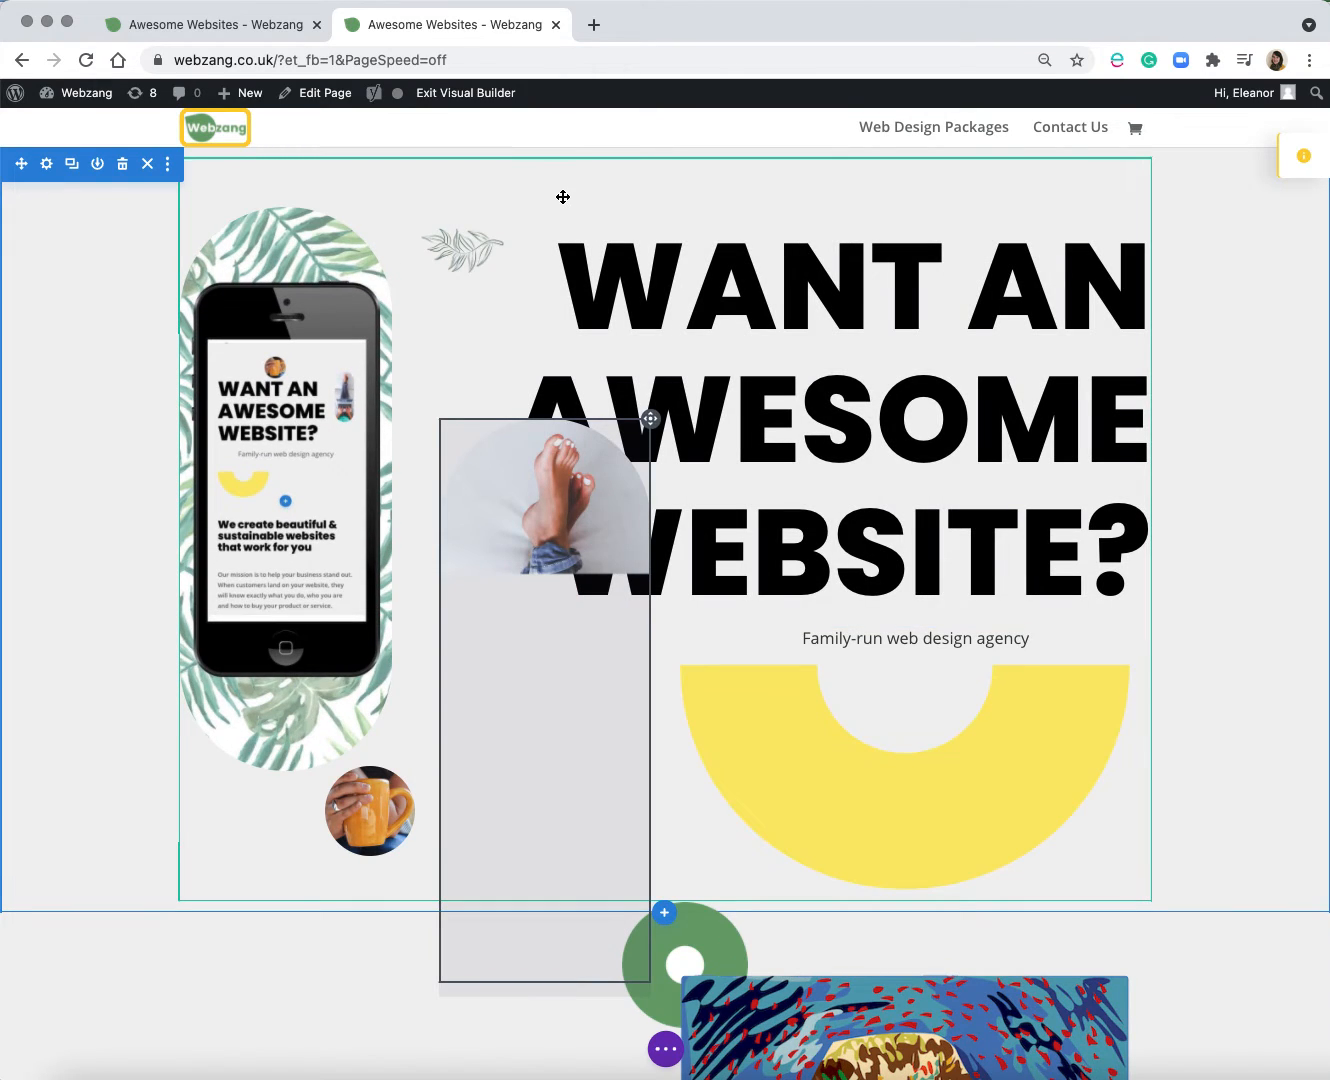
pyautogui.click(472, 94)
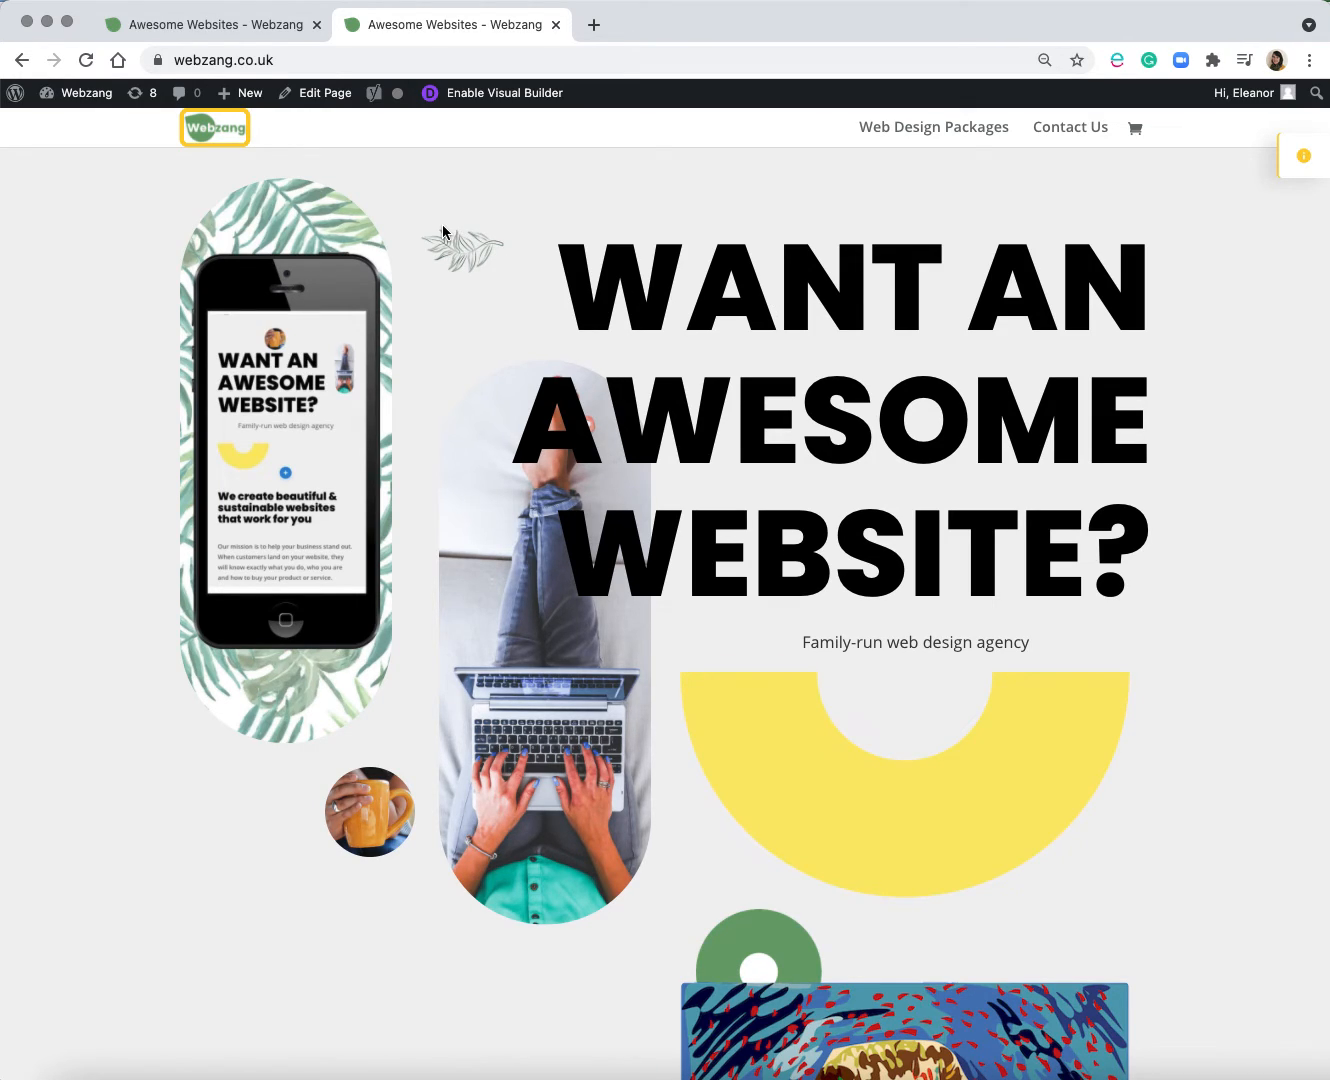
# Open the page in the WordPress editor and examine its permalink, featured image, Divi page settings and Yoast SEO fields.
pyautogui.click(316, 104)
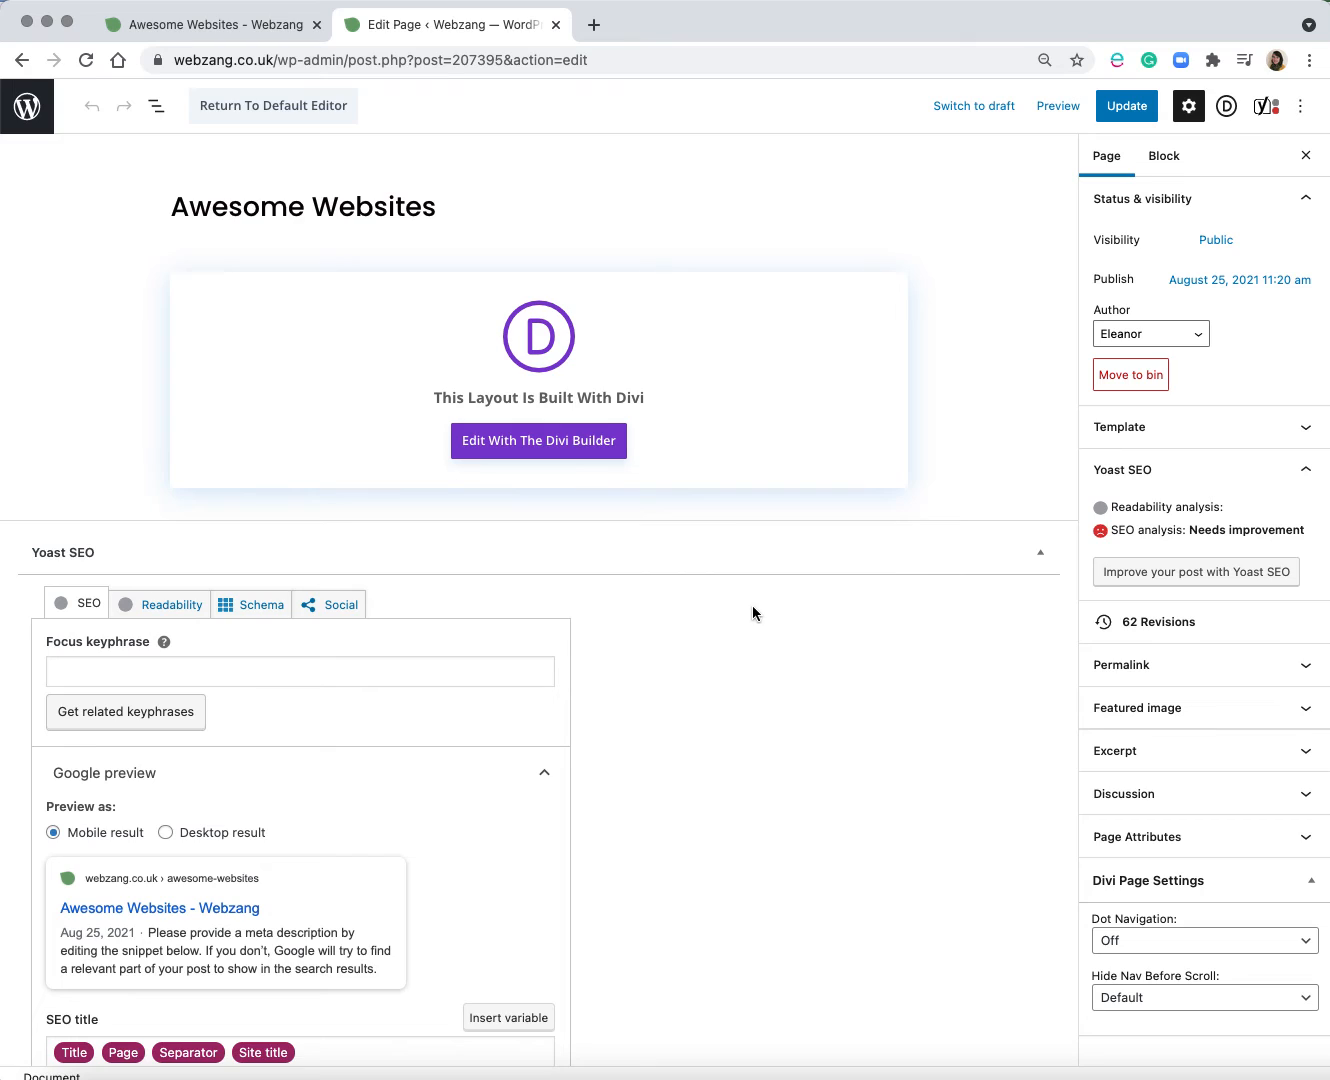
pyautogui.scroll(-1, 747, 606)
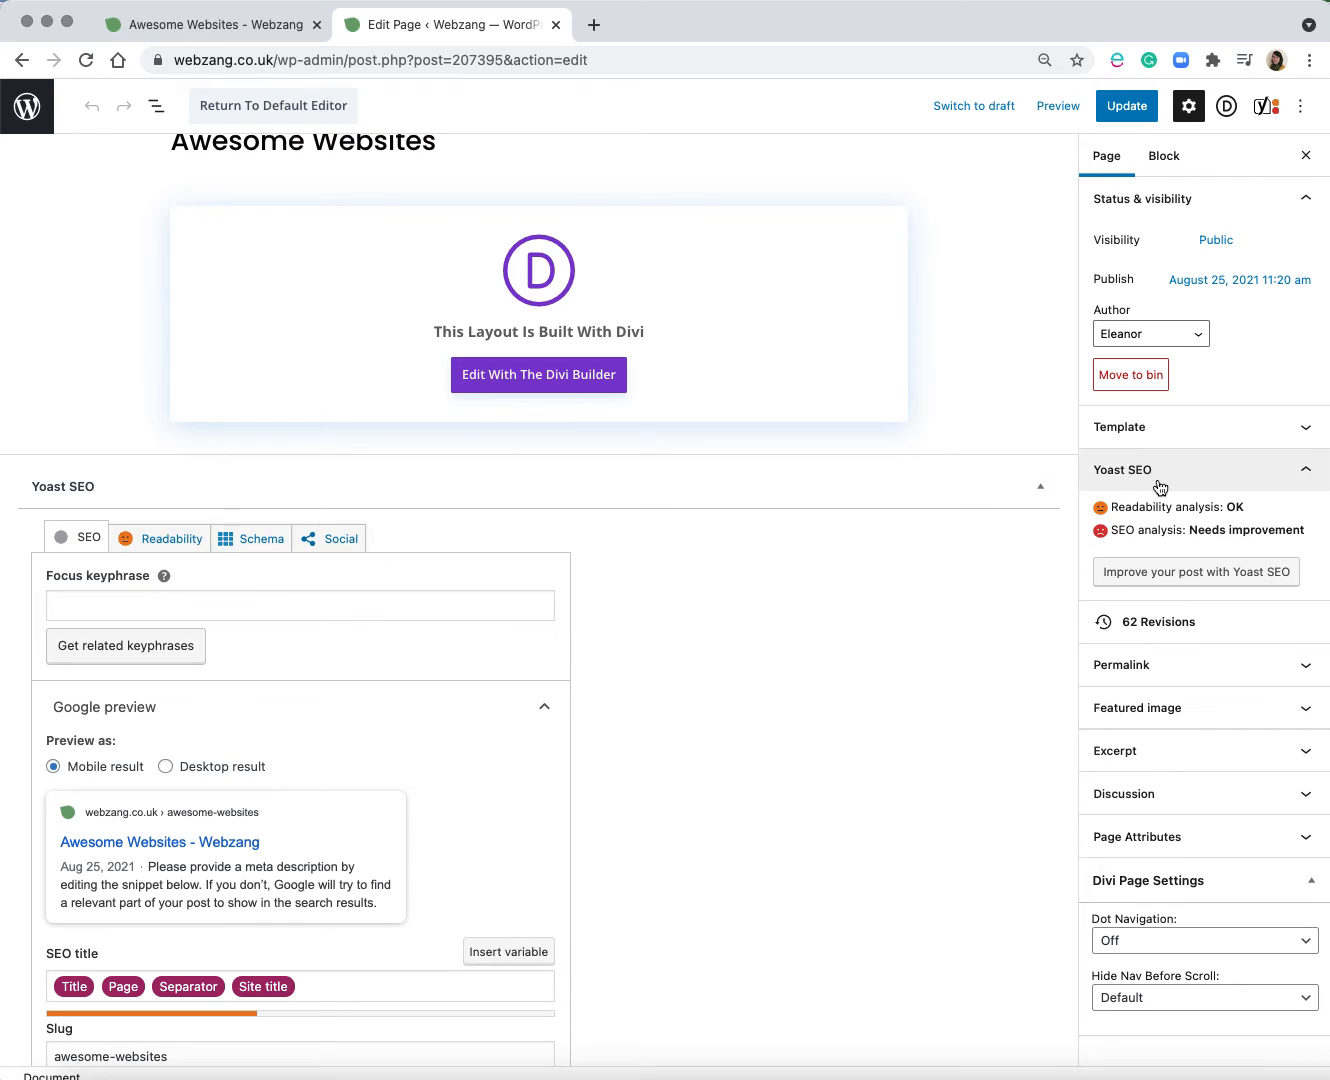
pyautogui.click(1302, 681)
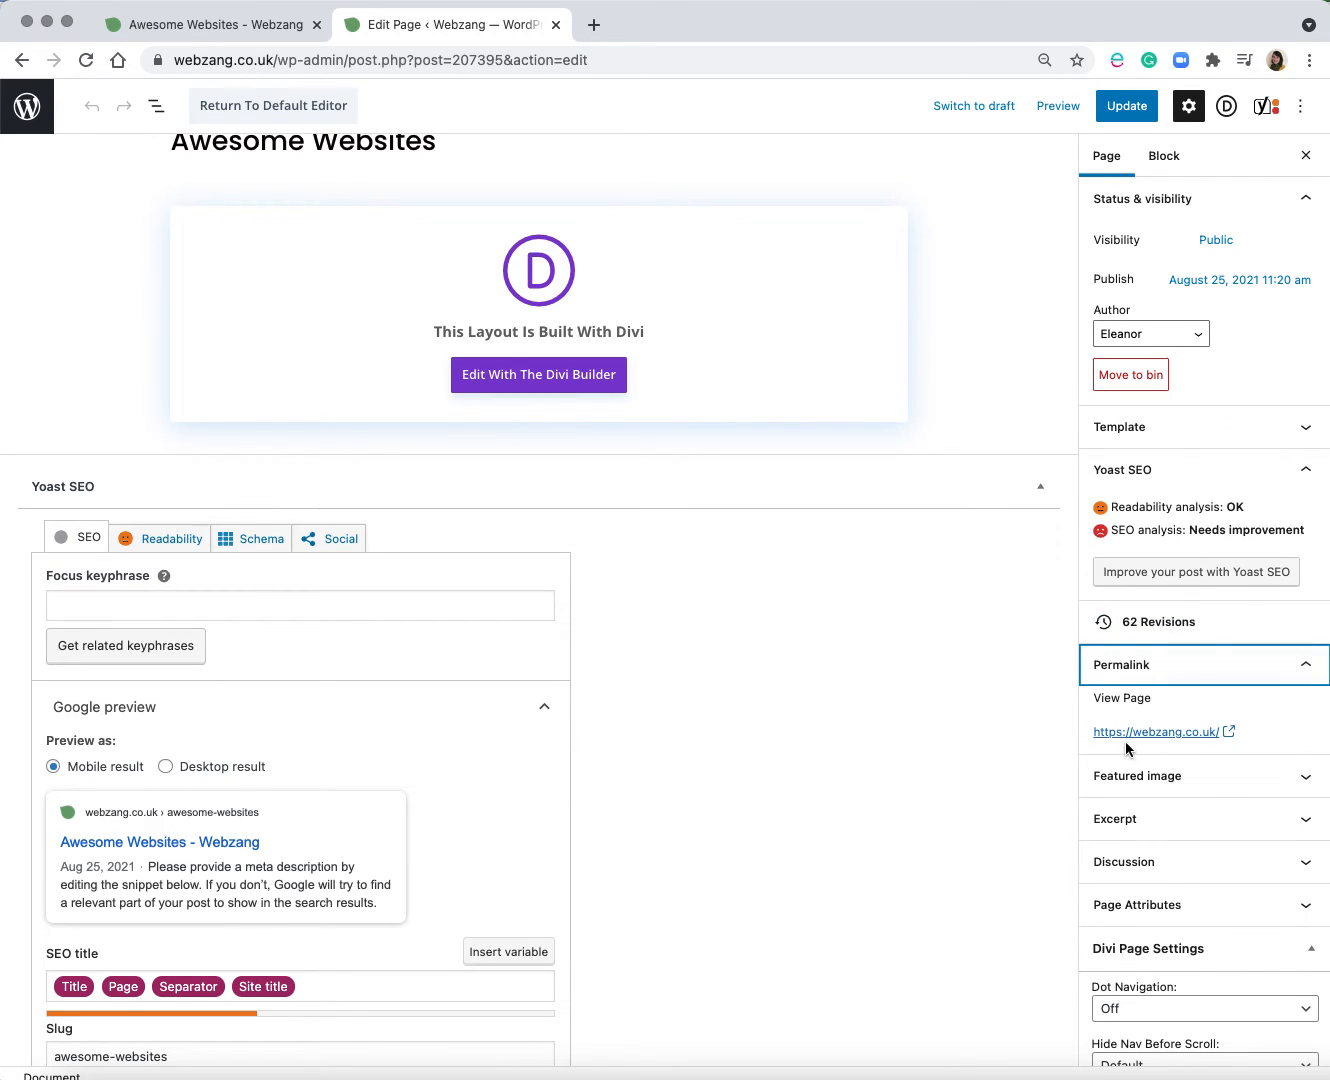
pyautogui.click(1304, 784)
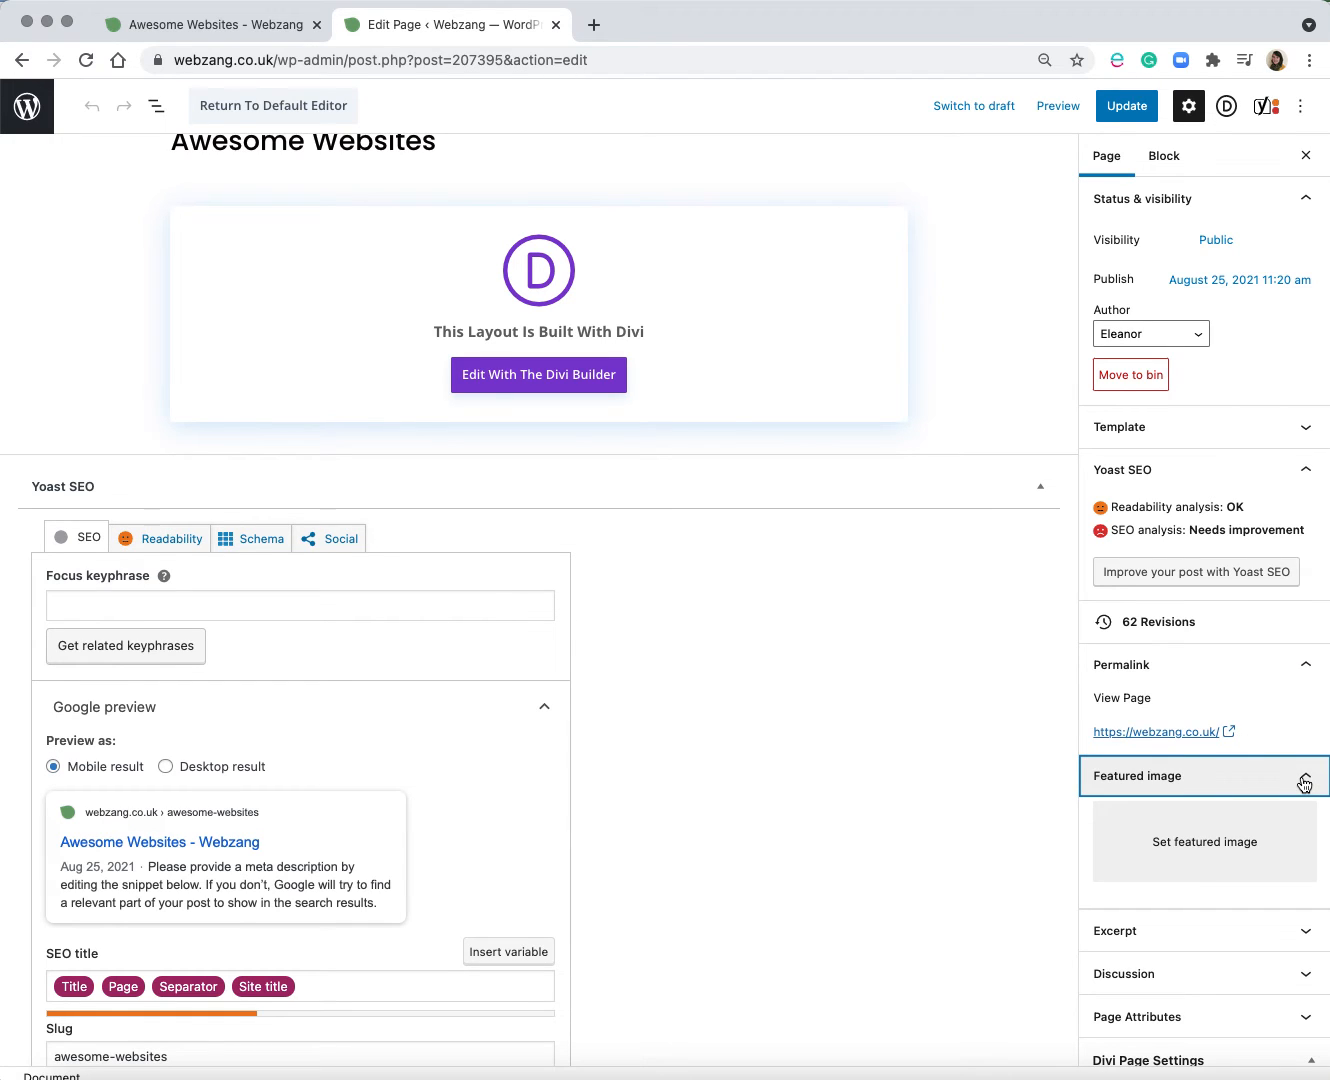
pyautogui.scroll(-3, 1300, 781)
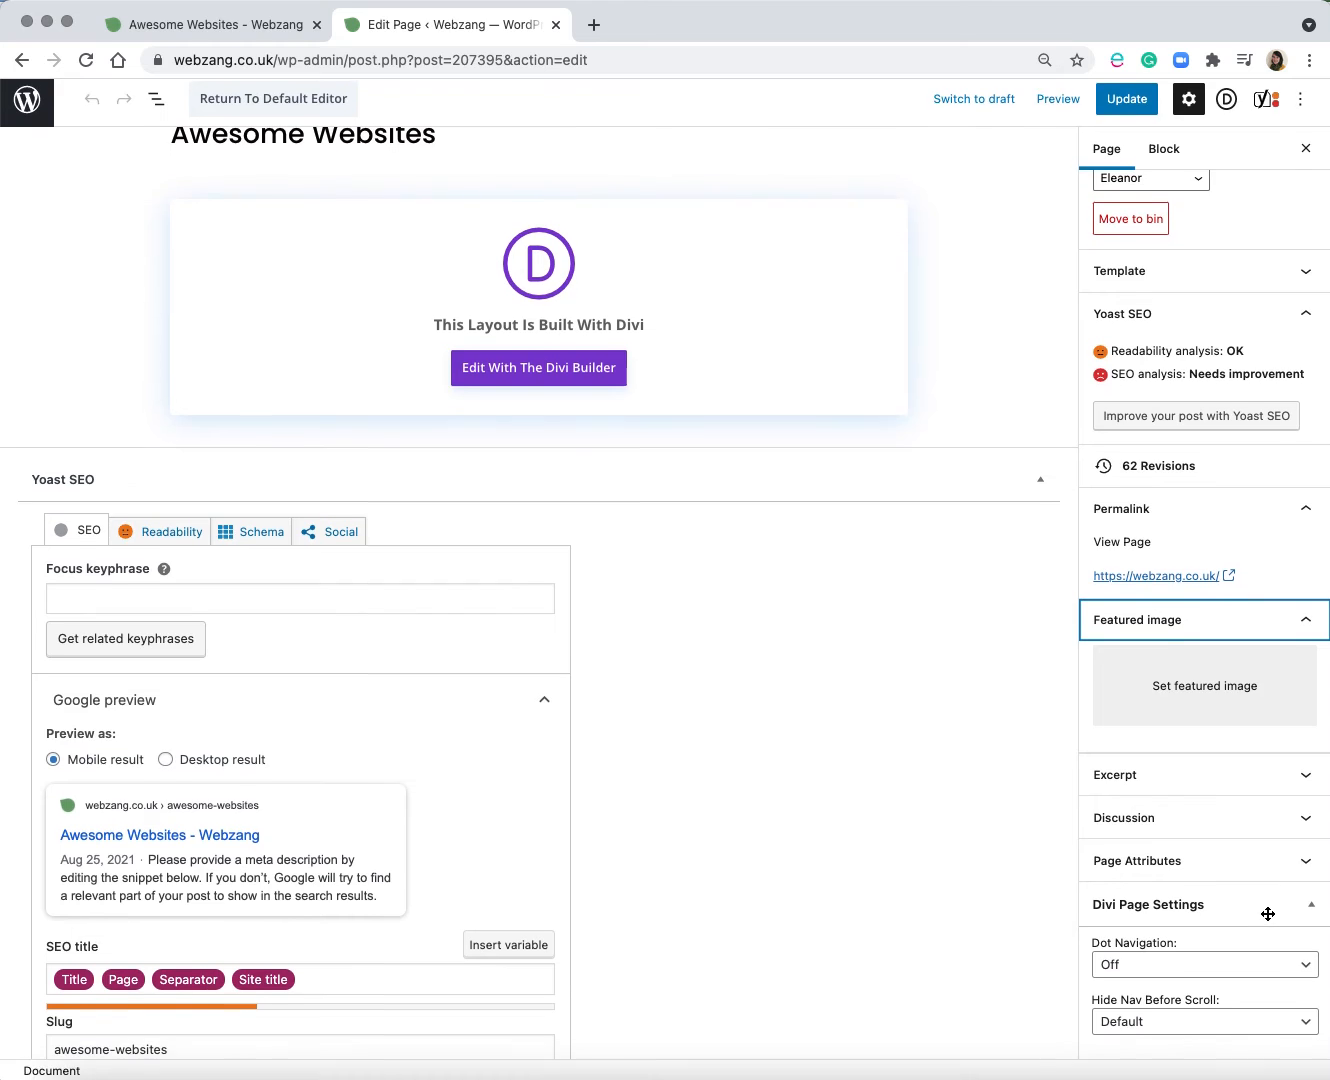
pyautogui.scroll(3, 1260, 916)
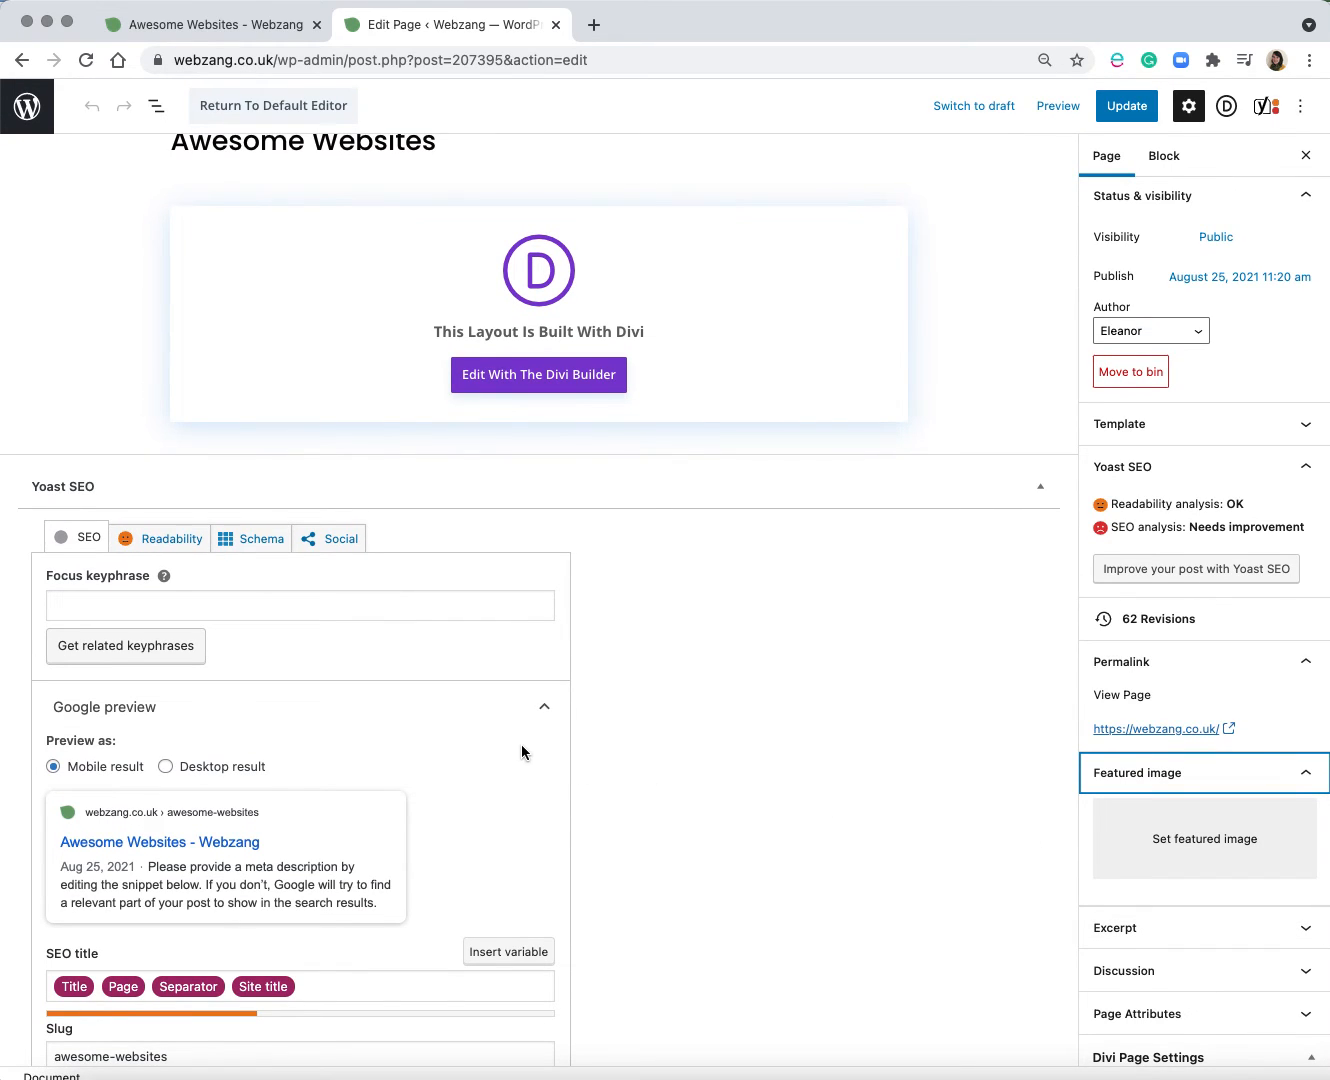
pyautogui.scroll(-5, 525, 742)
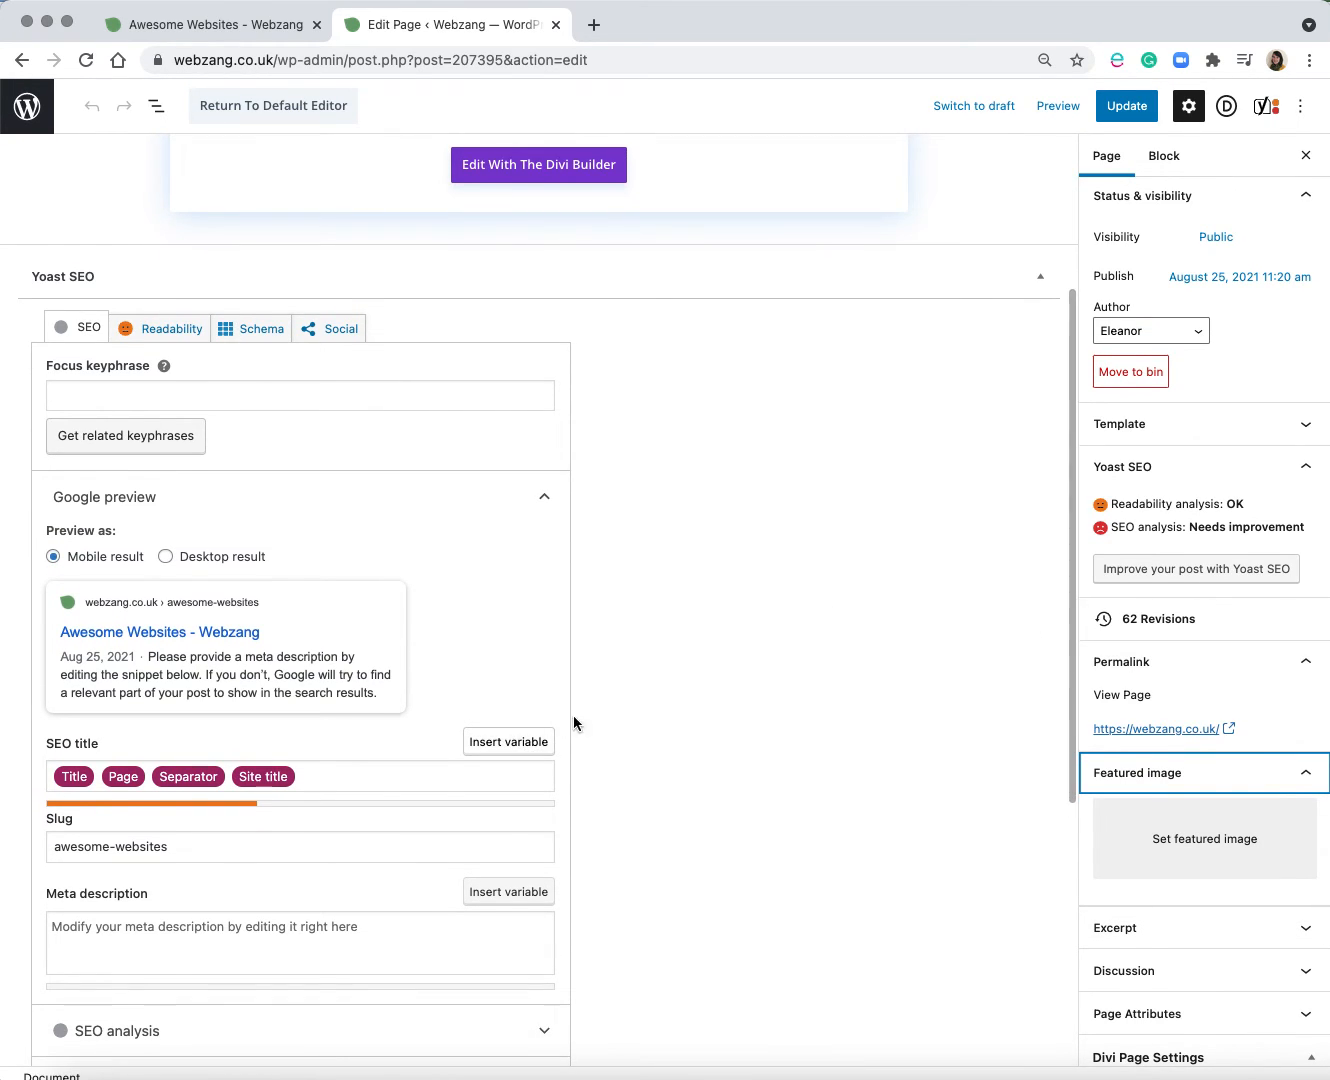
pyautogui.scroll(6, 624, 698)
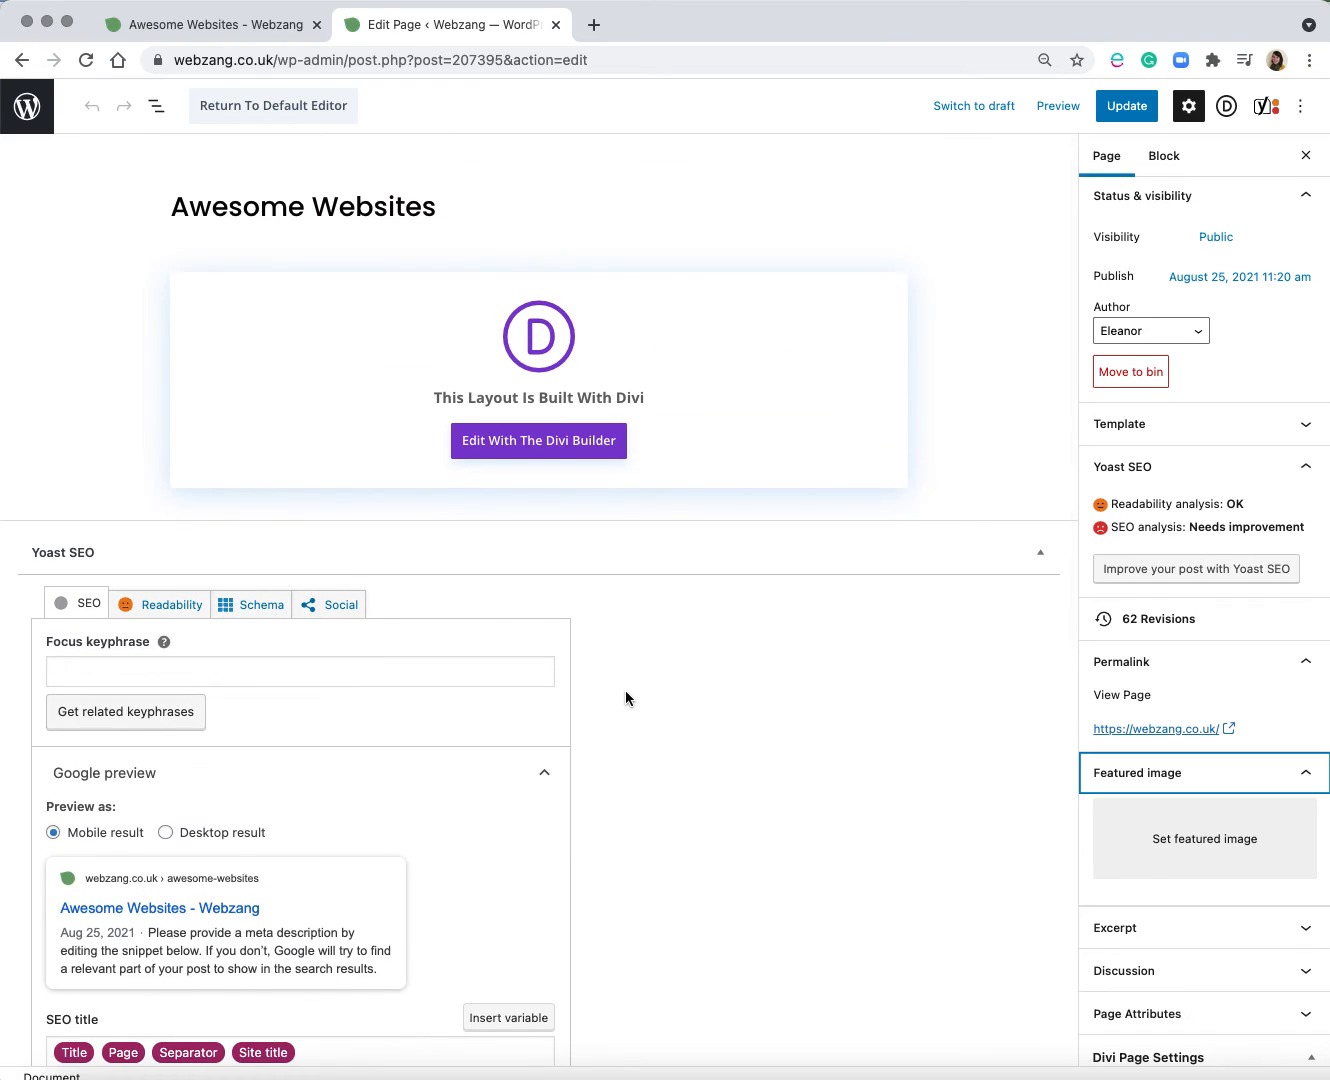